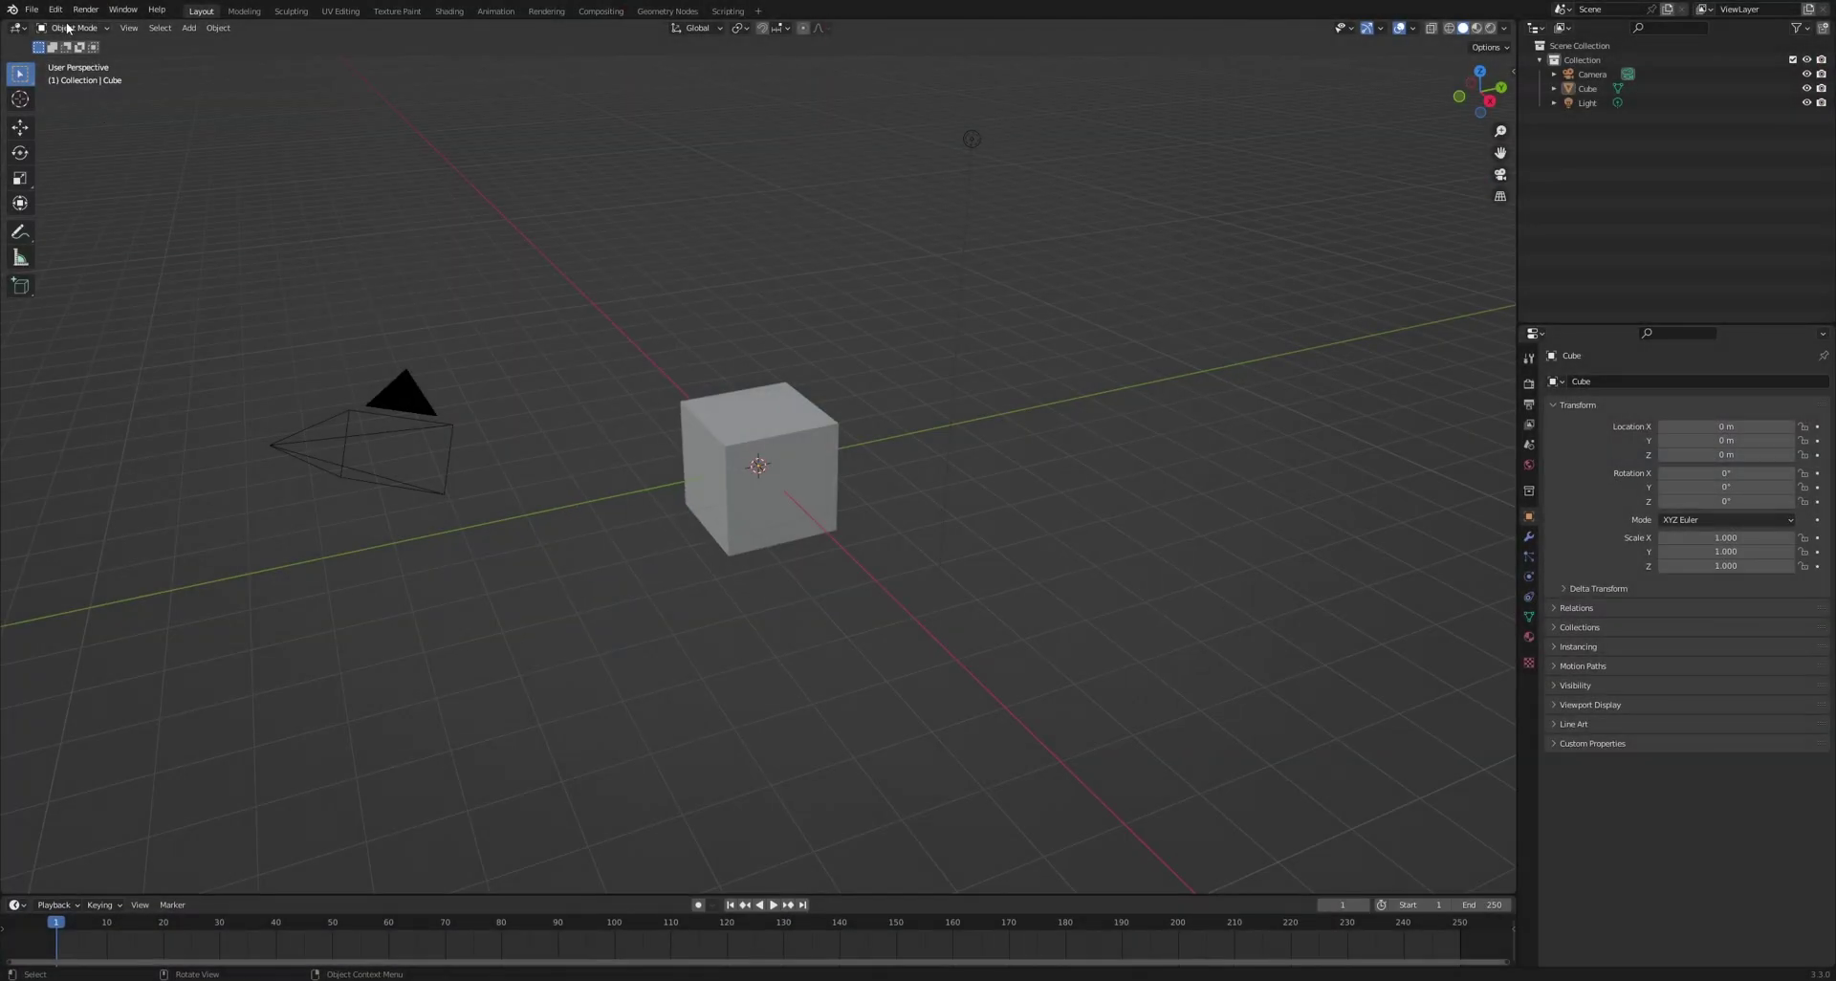
# Search the add-on preferences for "cell" and check that the Cell Fracture add-on is enabled
pyautogui.click(55, 8)
pyautogui.click(90, 216)
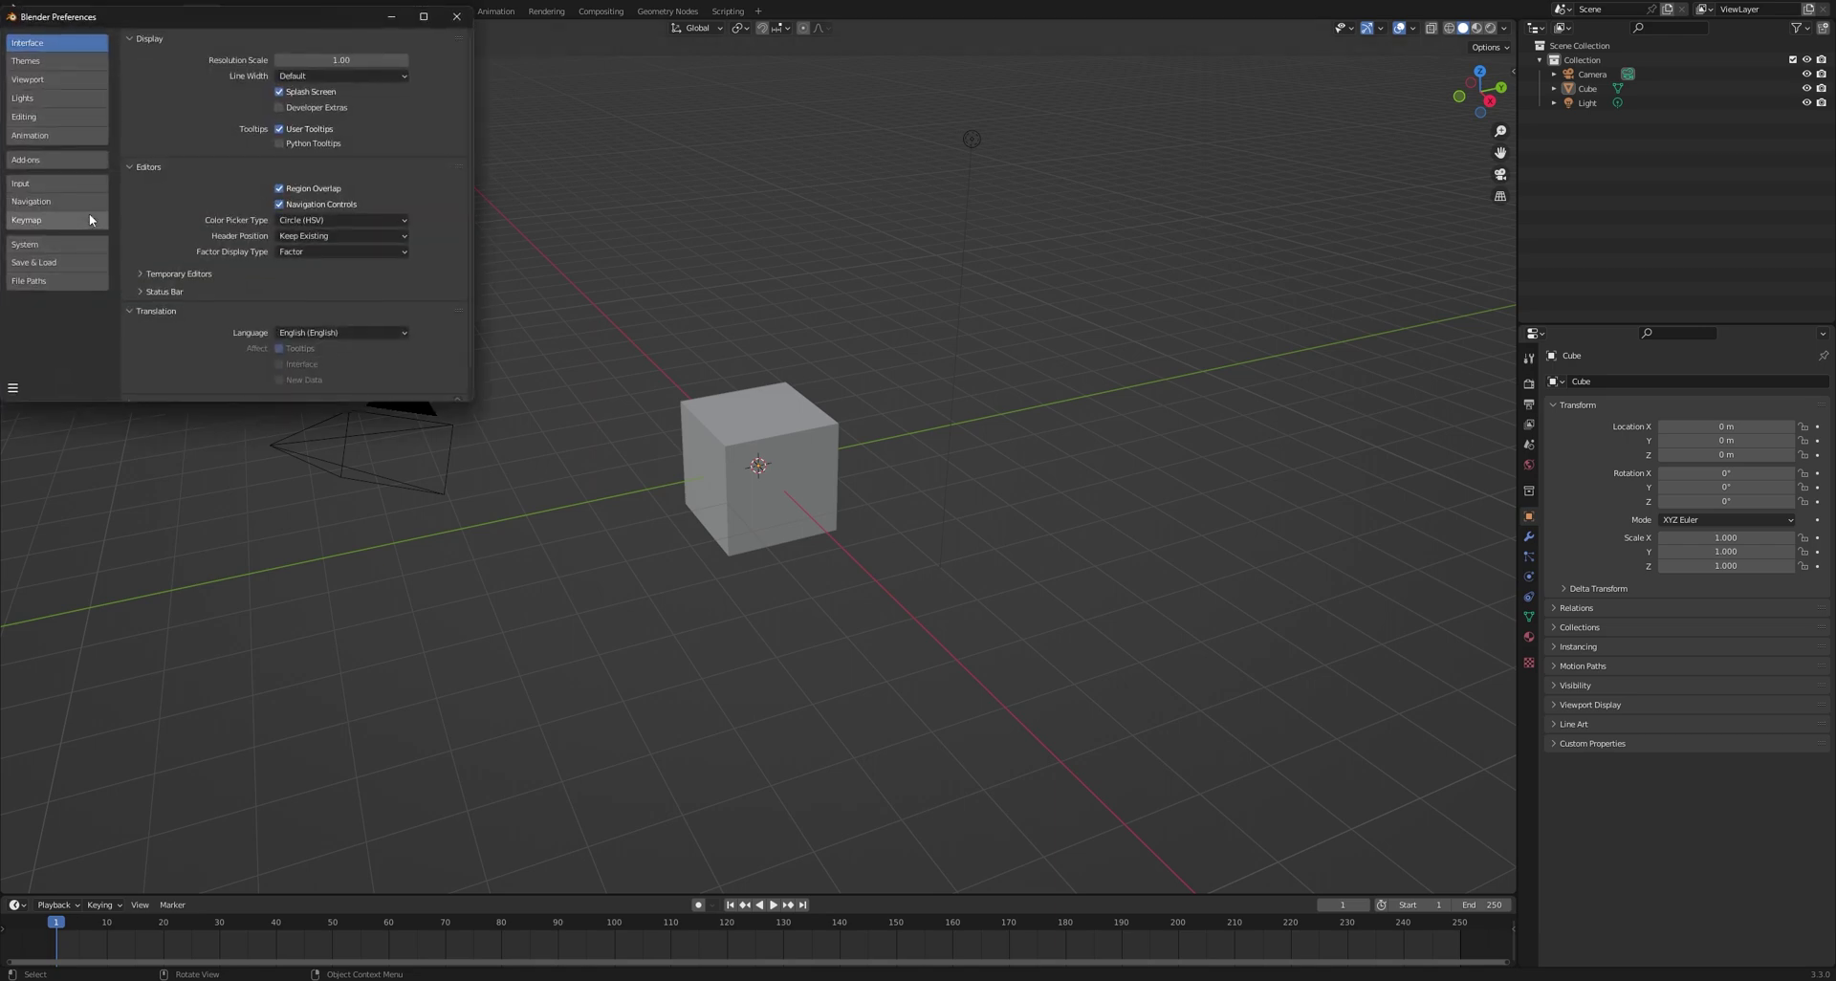
pyautogui.click(49, 160)
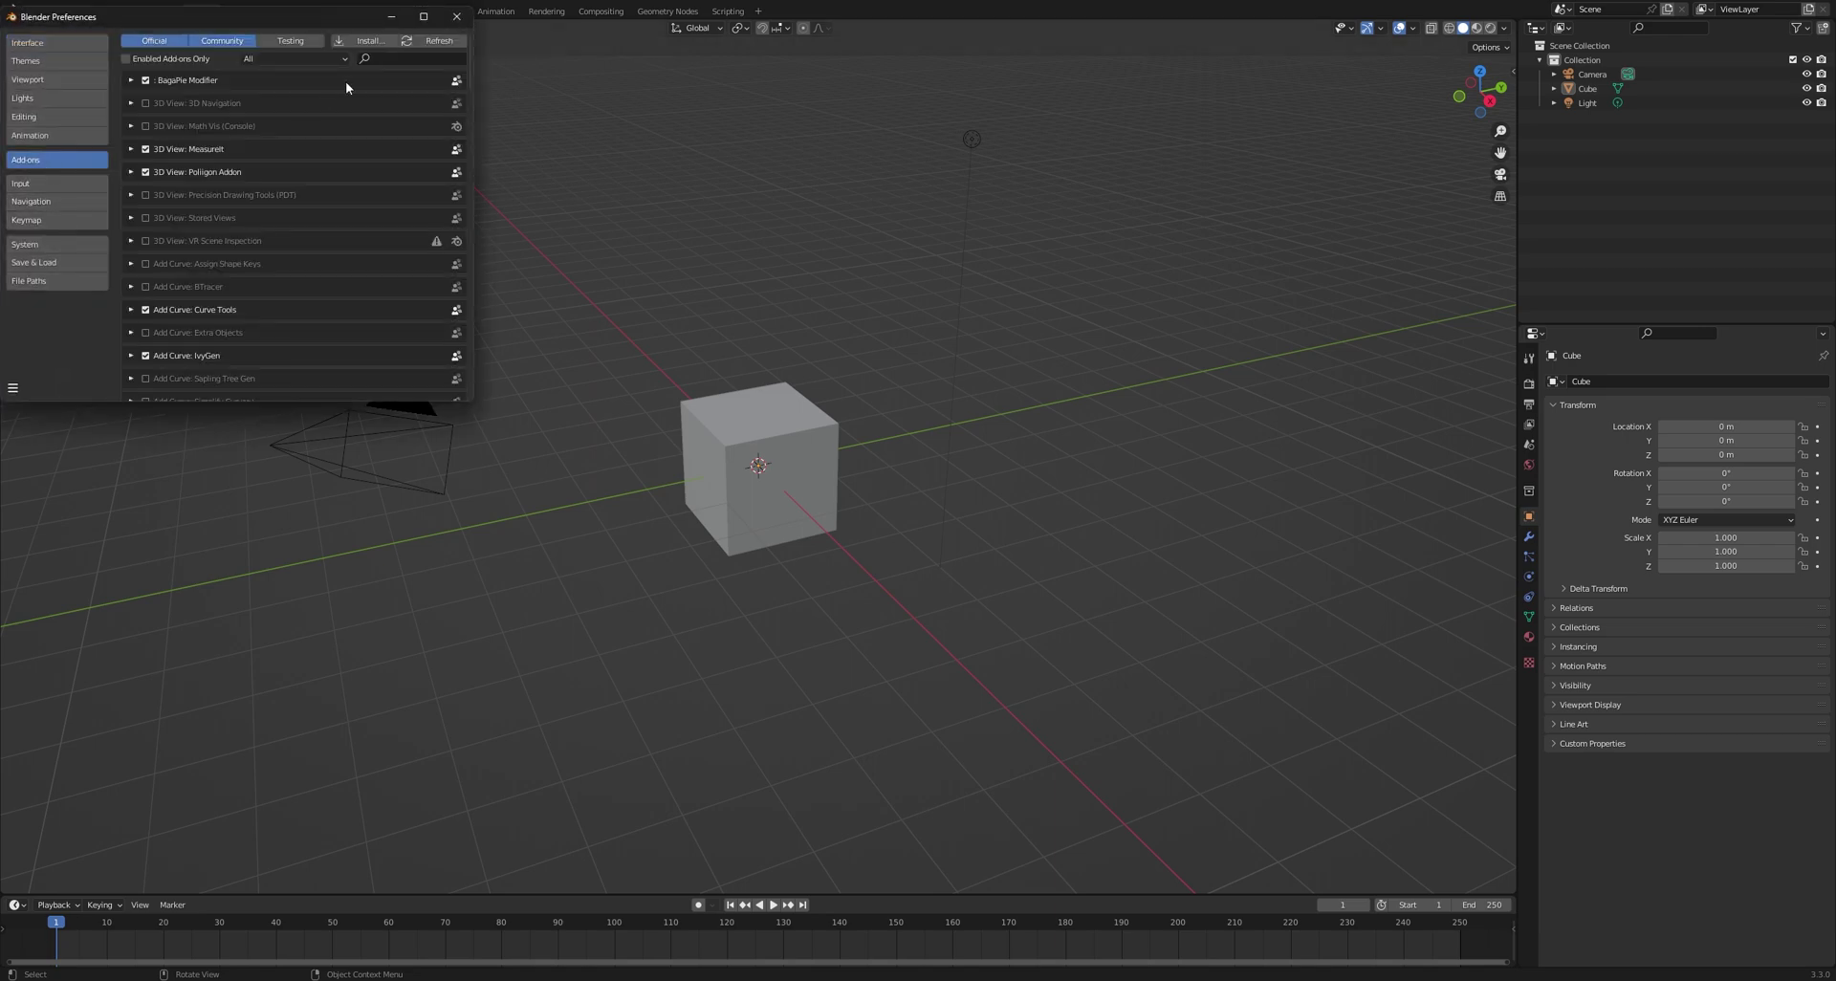
pyautogui.write('cell')
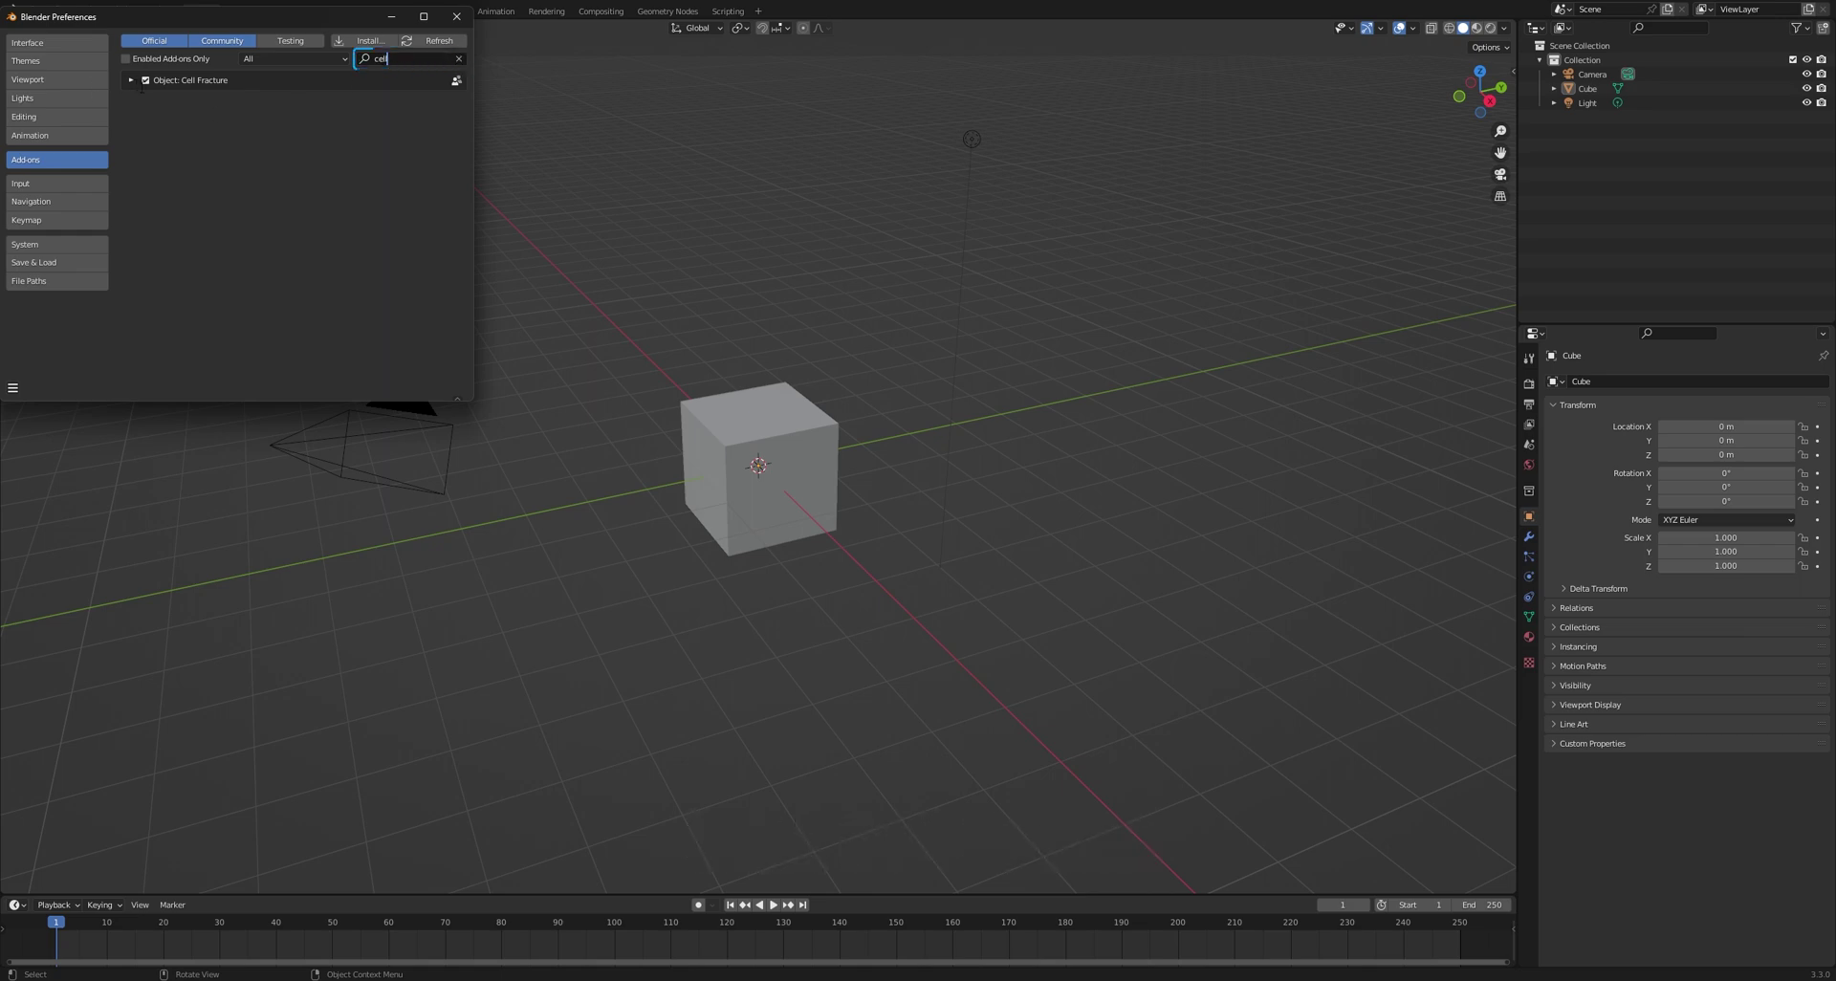
pyautogui.click(131, 81)
pyautogui.click(131, 80)
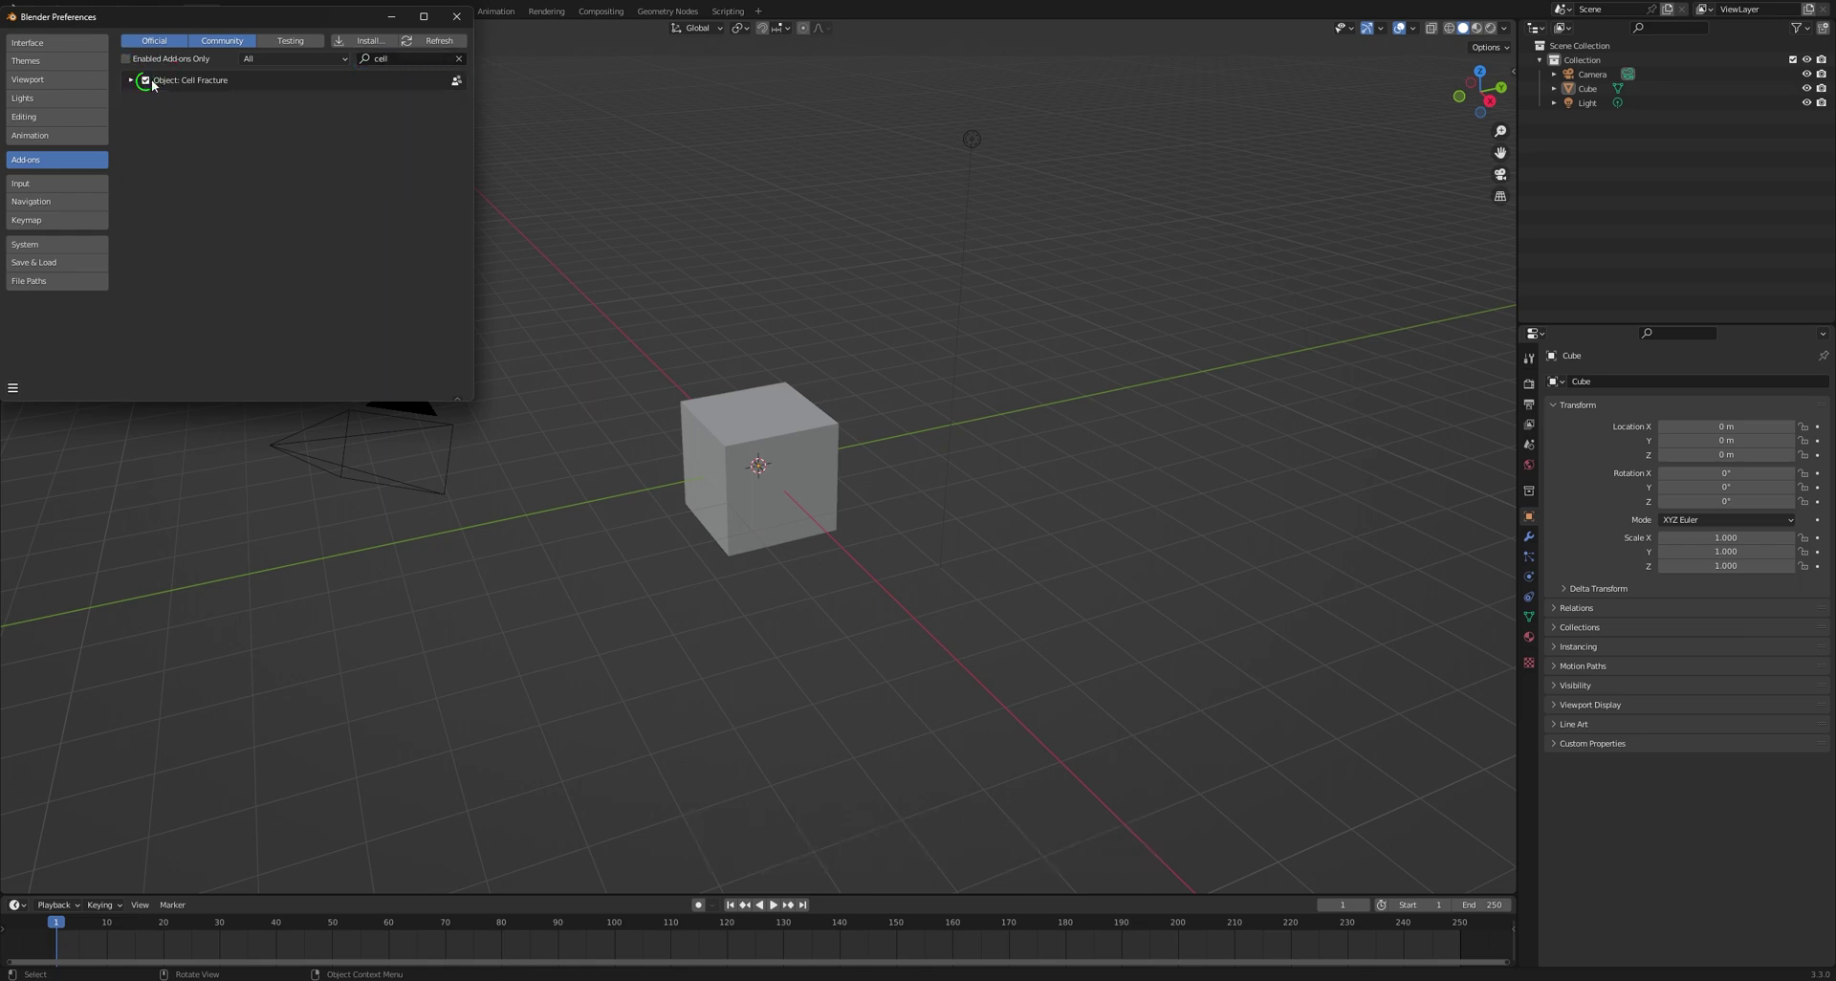
pyautogui.click(456, 16)
# Add a level 3 Subdivision Surface modifier to the default cube and shade it smooth
pyautogui.moveTo(846, 633); pyautogui.dragTo(817, 627, button='middle')
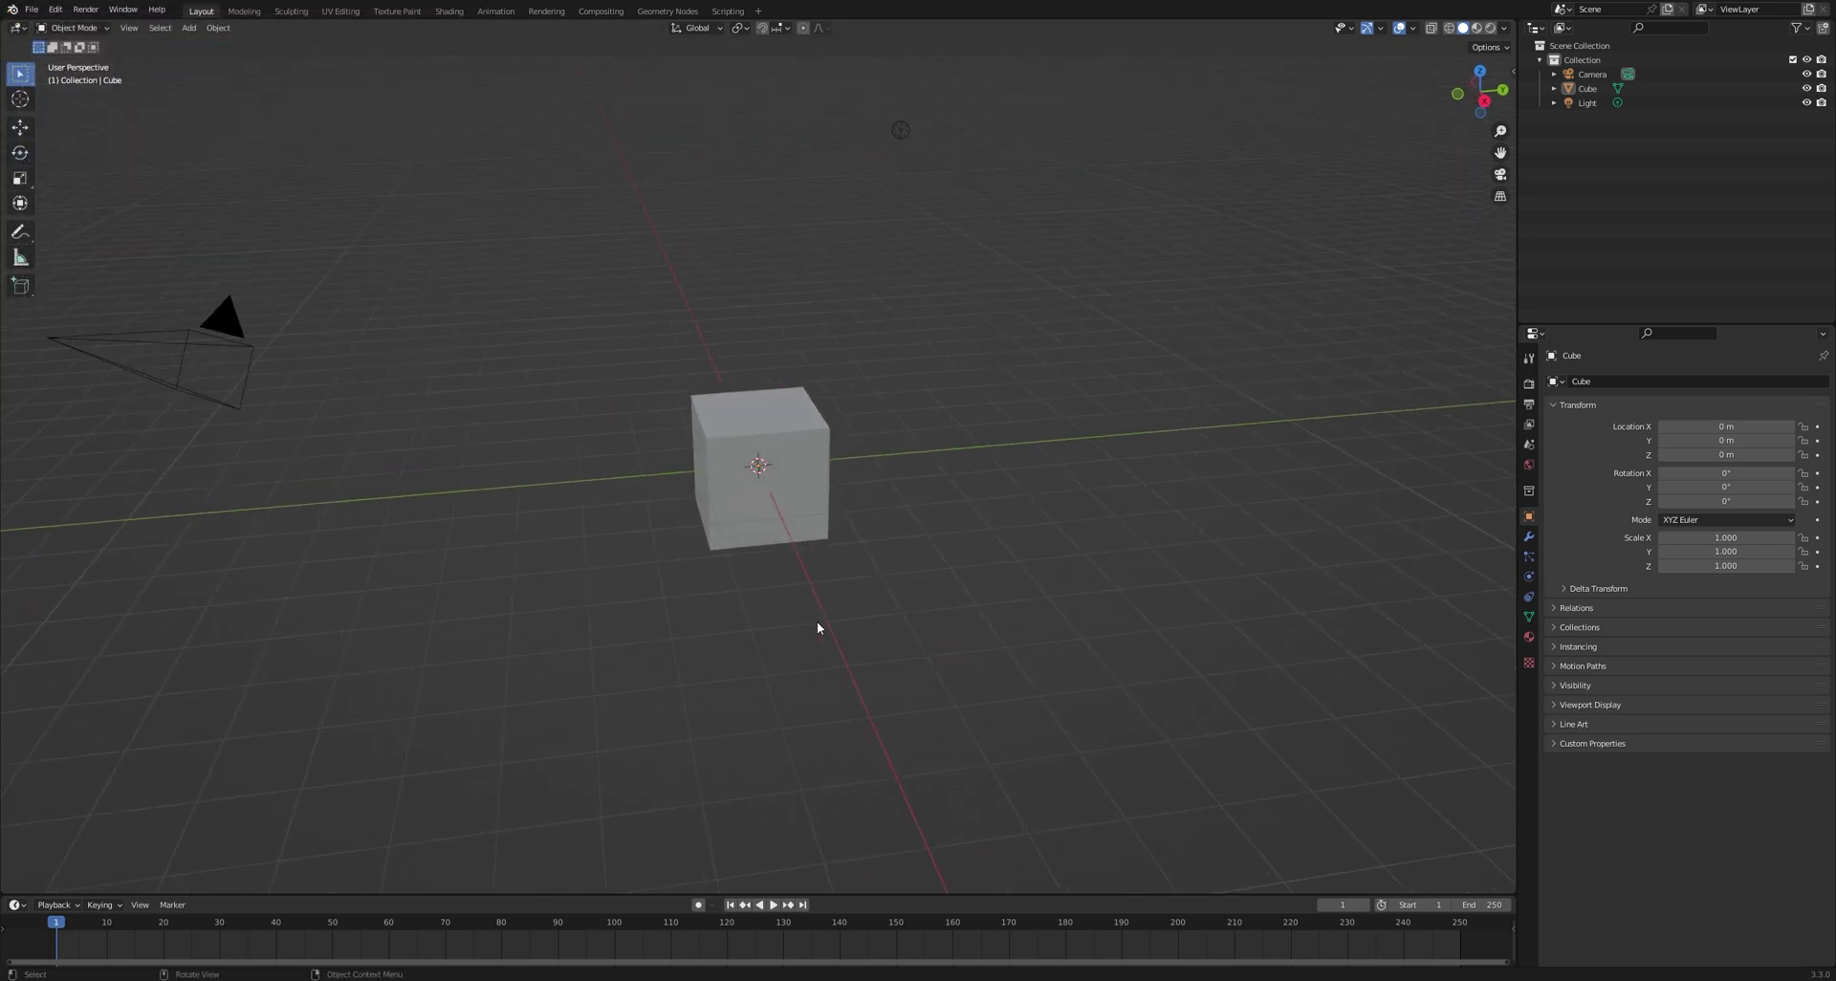
pyautogui.click(735, 446)
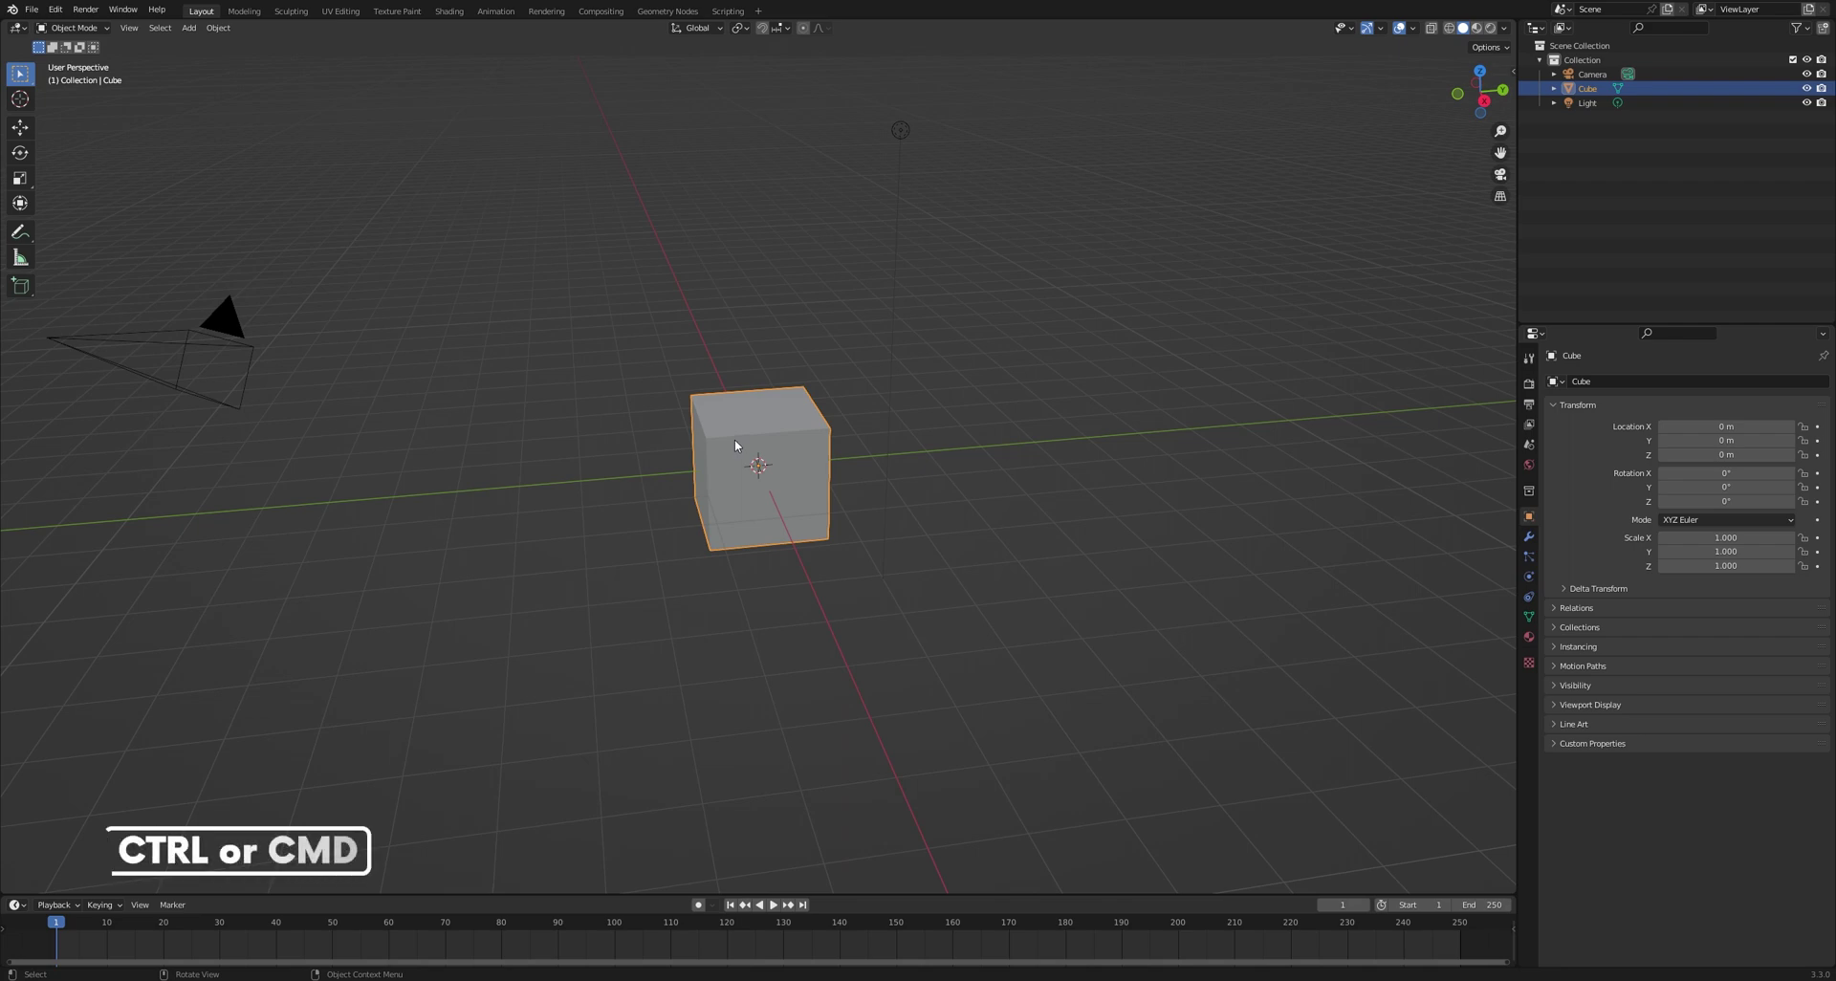
pyautogui.hotkey('ctrl', '3')
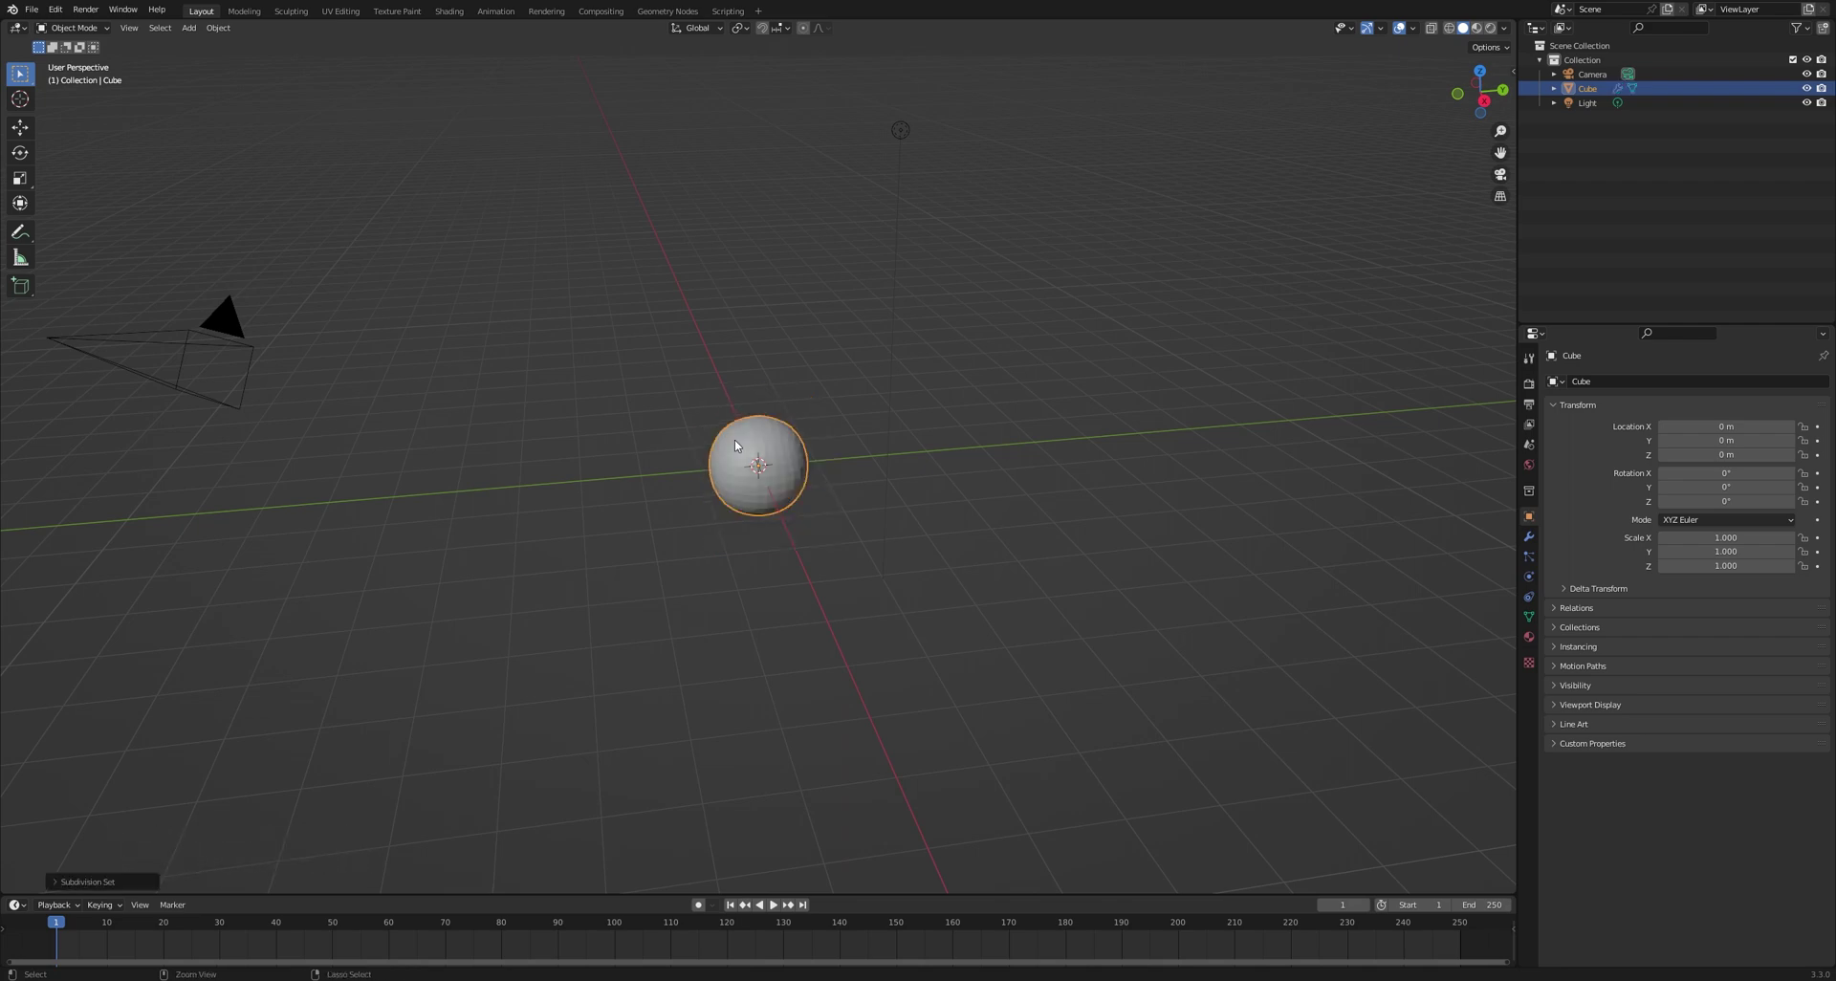
pyautogui.scroll(4, 748, 433)
pyautogui.rightClick(748, 433)
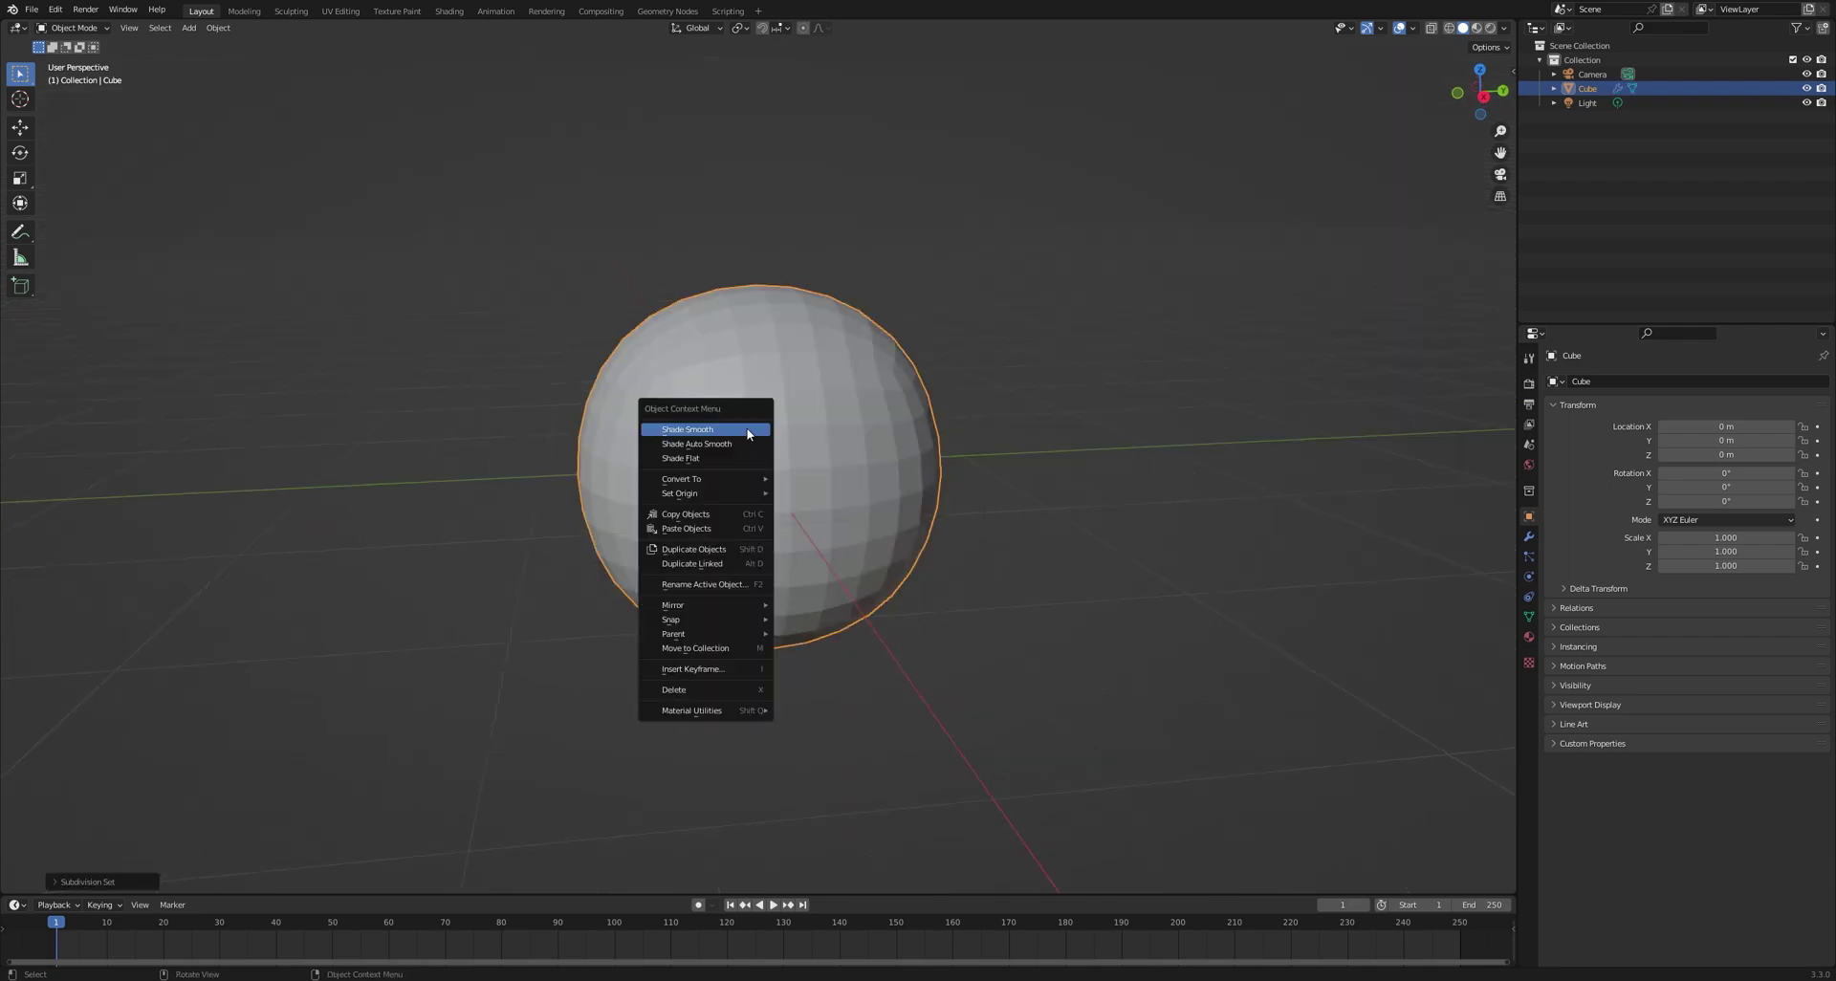
pyautogui.click(748, 433)
# Apply the Subdivision modifier to the rounded cube and activate the Move tool with the object selected
pyautogui.click(1529, 537)
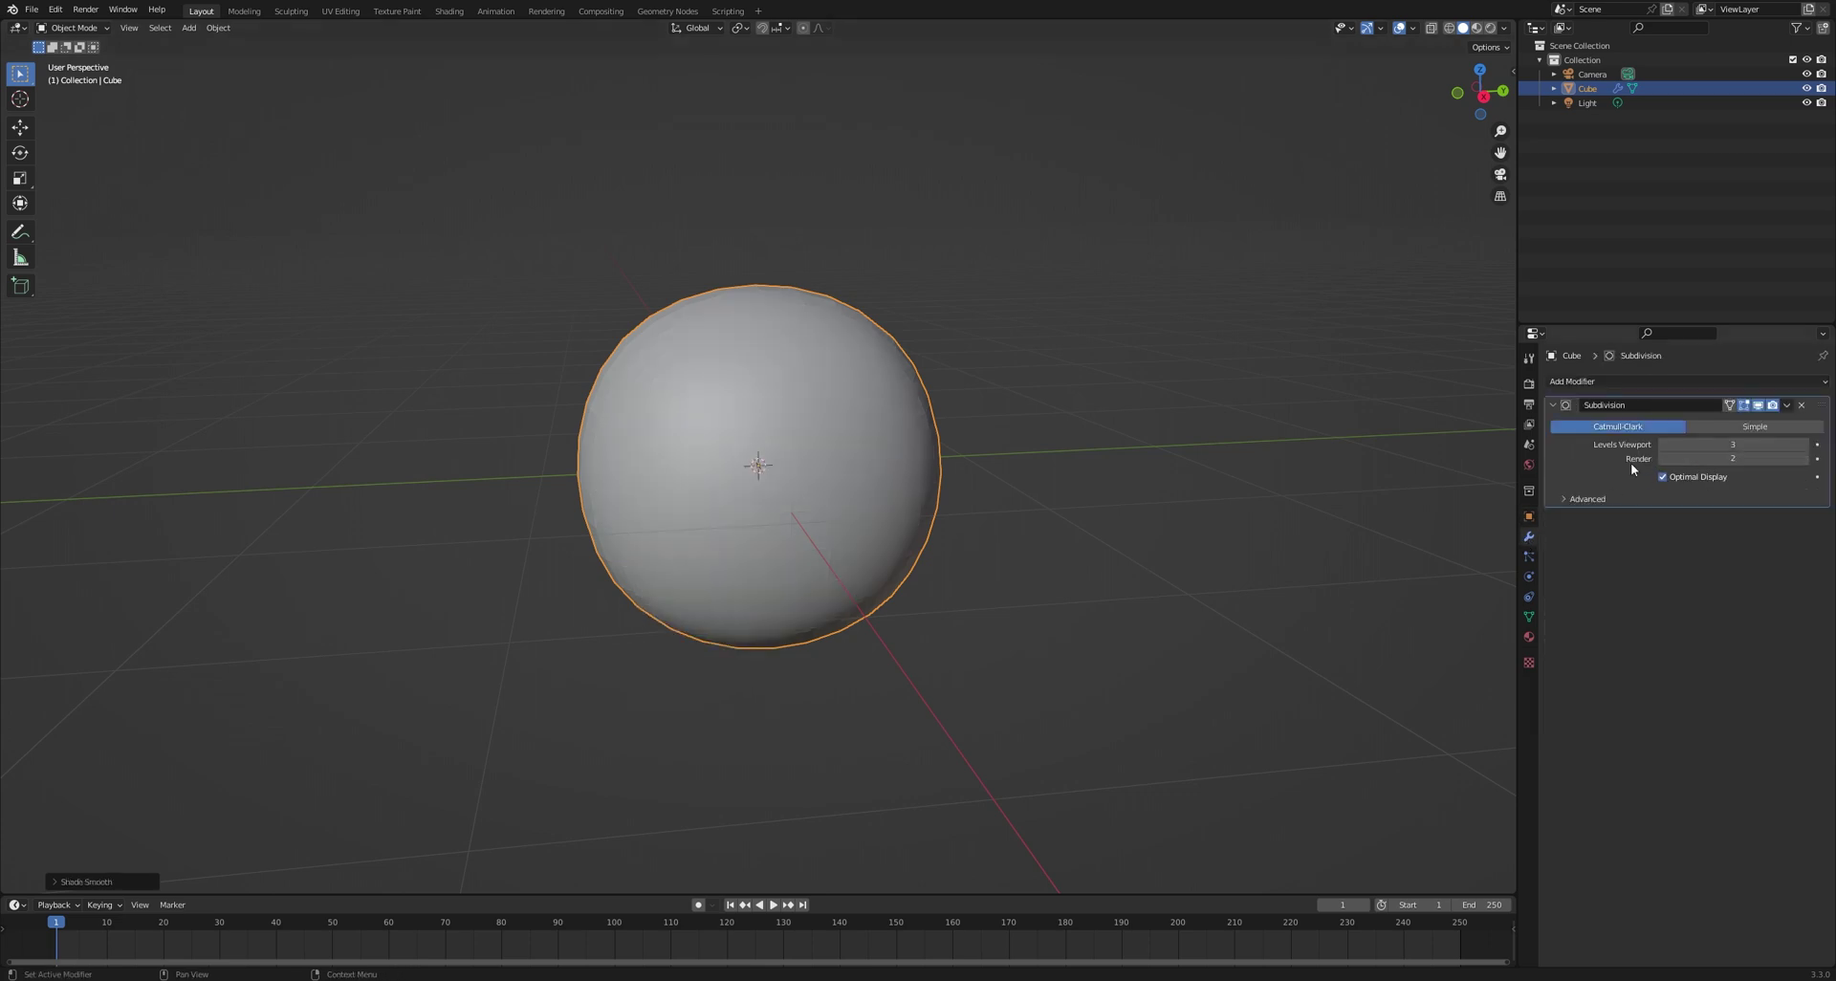
pyautogui.hotkey('ctrl', 'a')
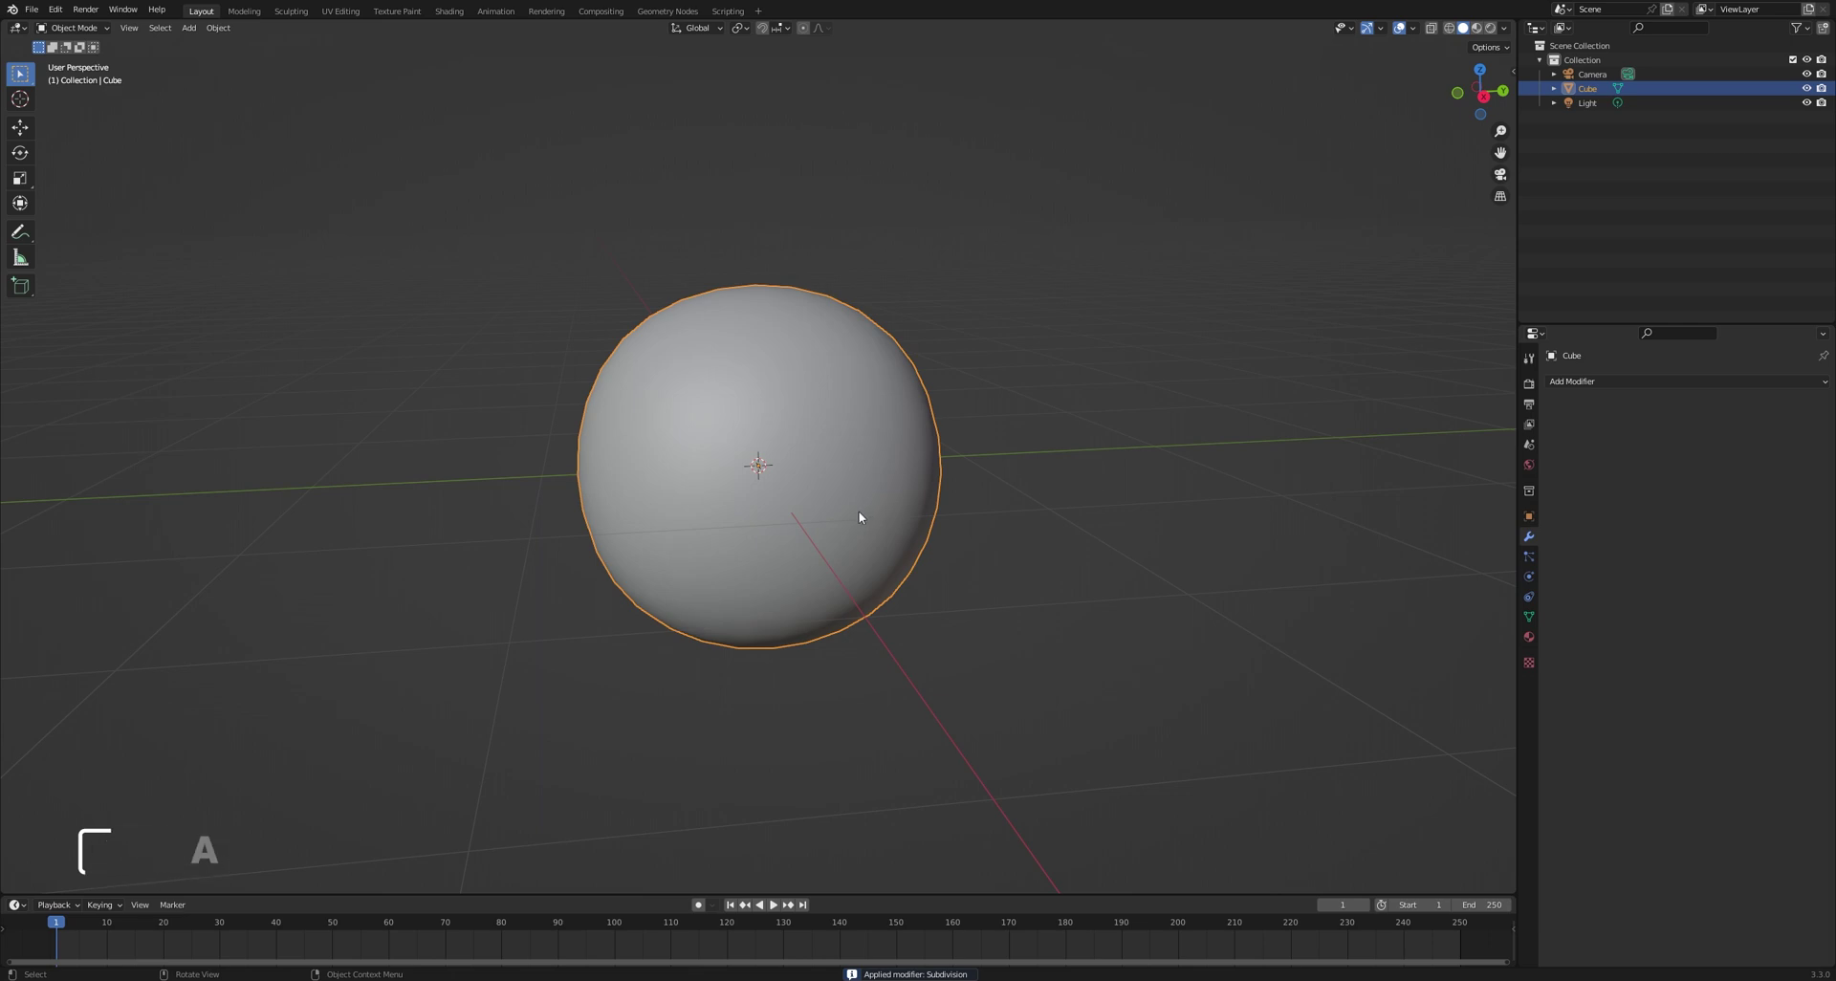
pyautogui.click(1006, 536)
pyautogui.click(865, 492)
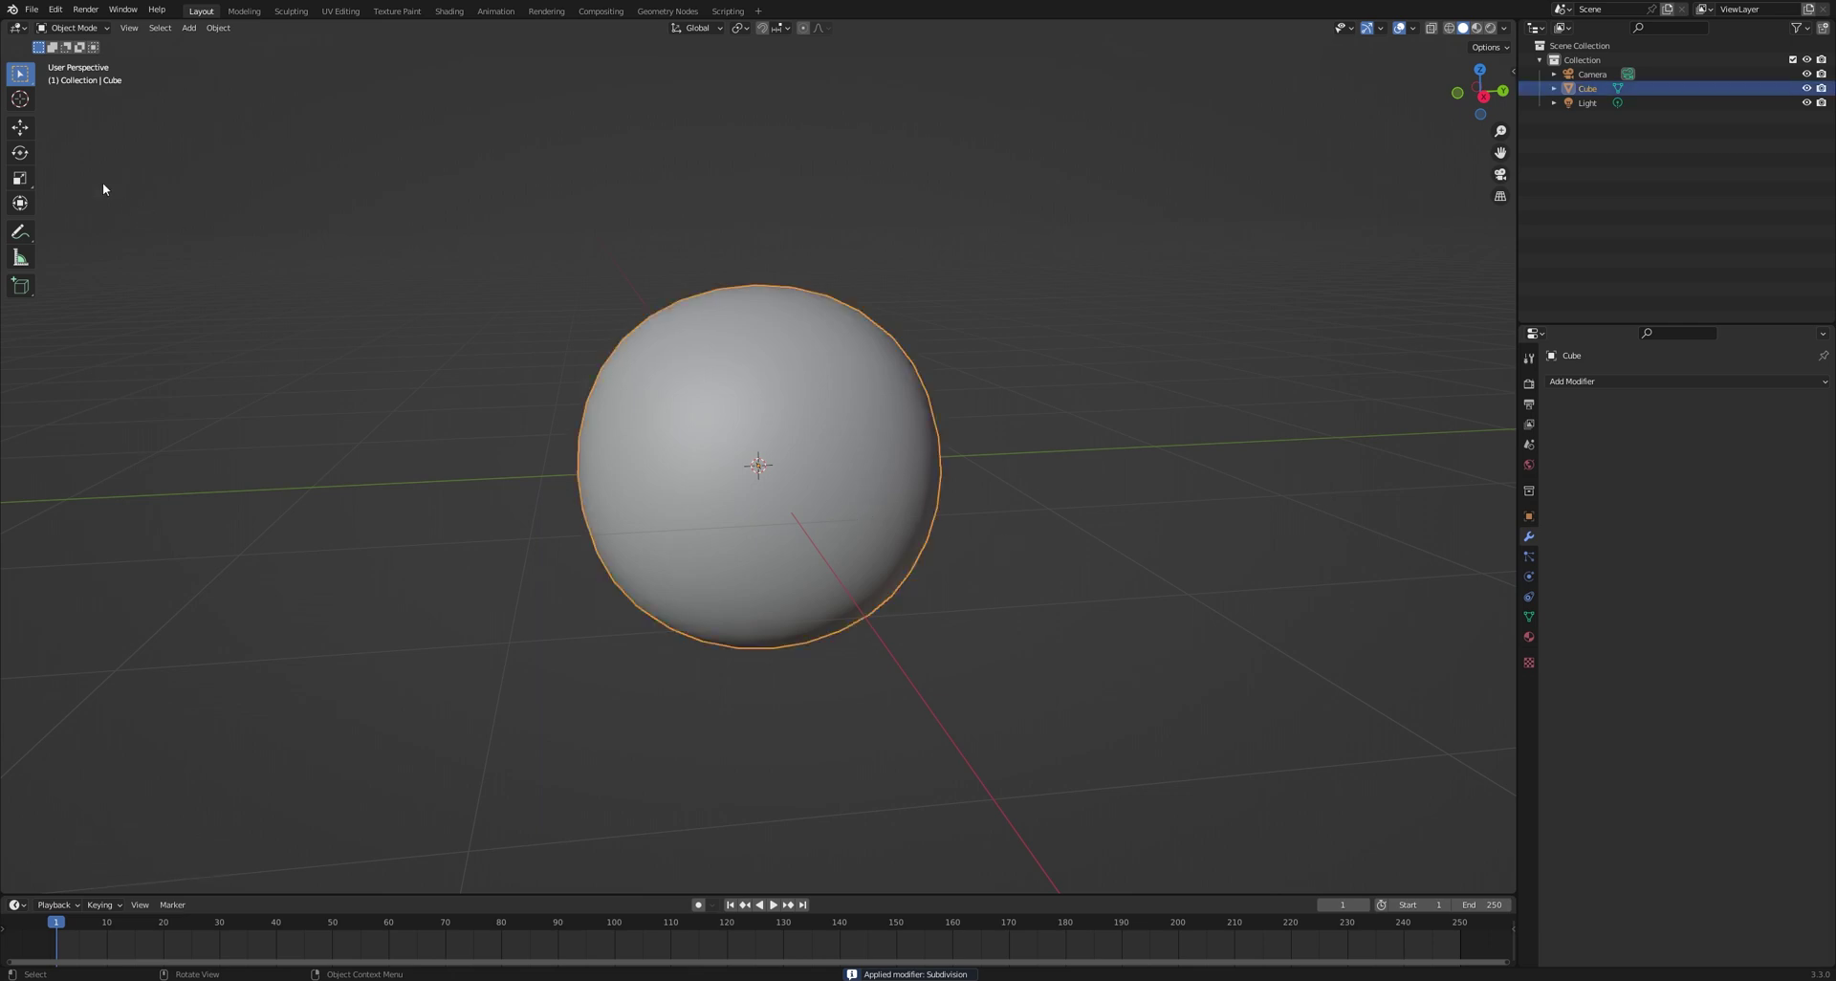
pyautogui.click(19, 130)
# Add an emitter particle system to the sphere with 500 particles and an emission end frame of 1
pyautogui.moveTo(874, 594); pyautogui.dragTo(840, 598, button='middle')
pyautogui.click(1530, 561)
pyautogui.click(1824, 383)
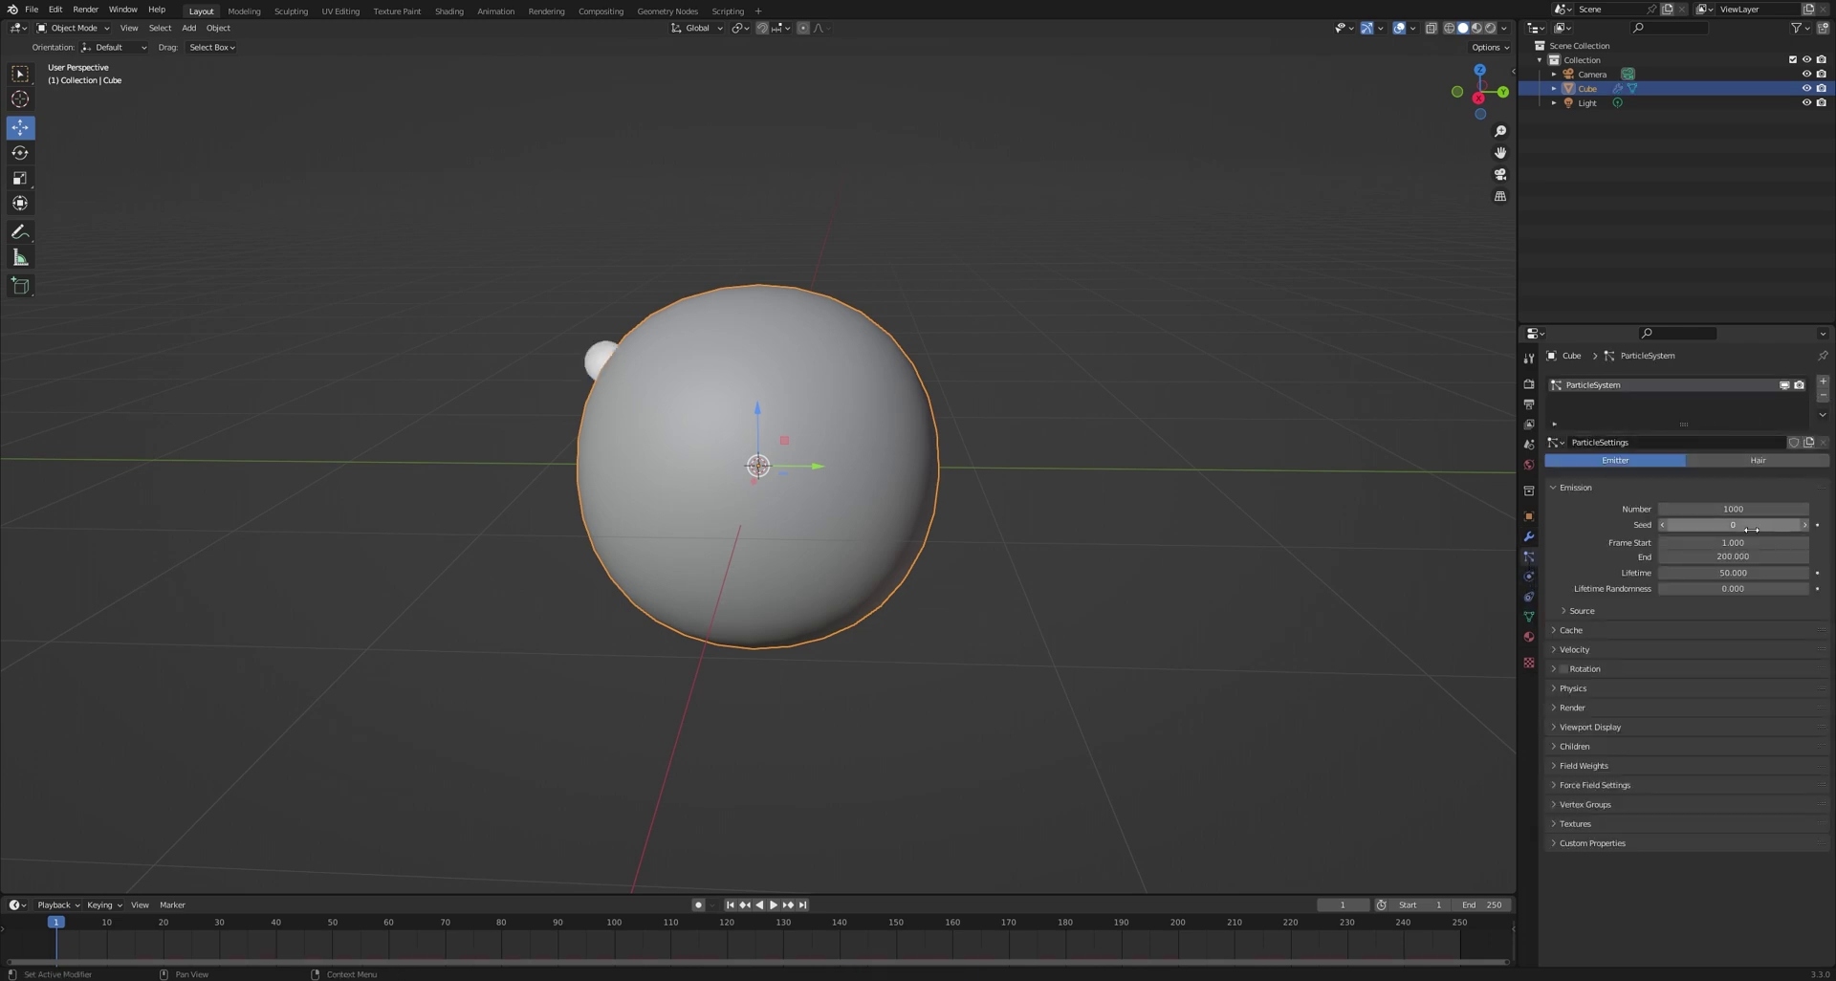
pyautogui.click(1736, 509)
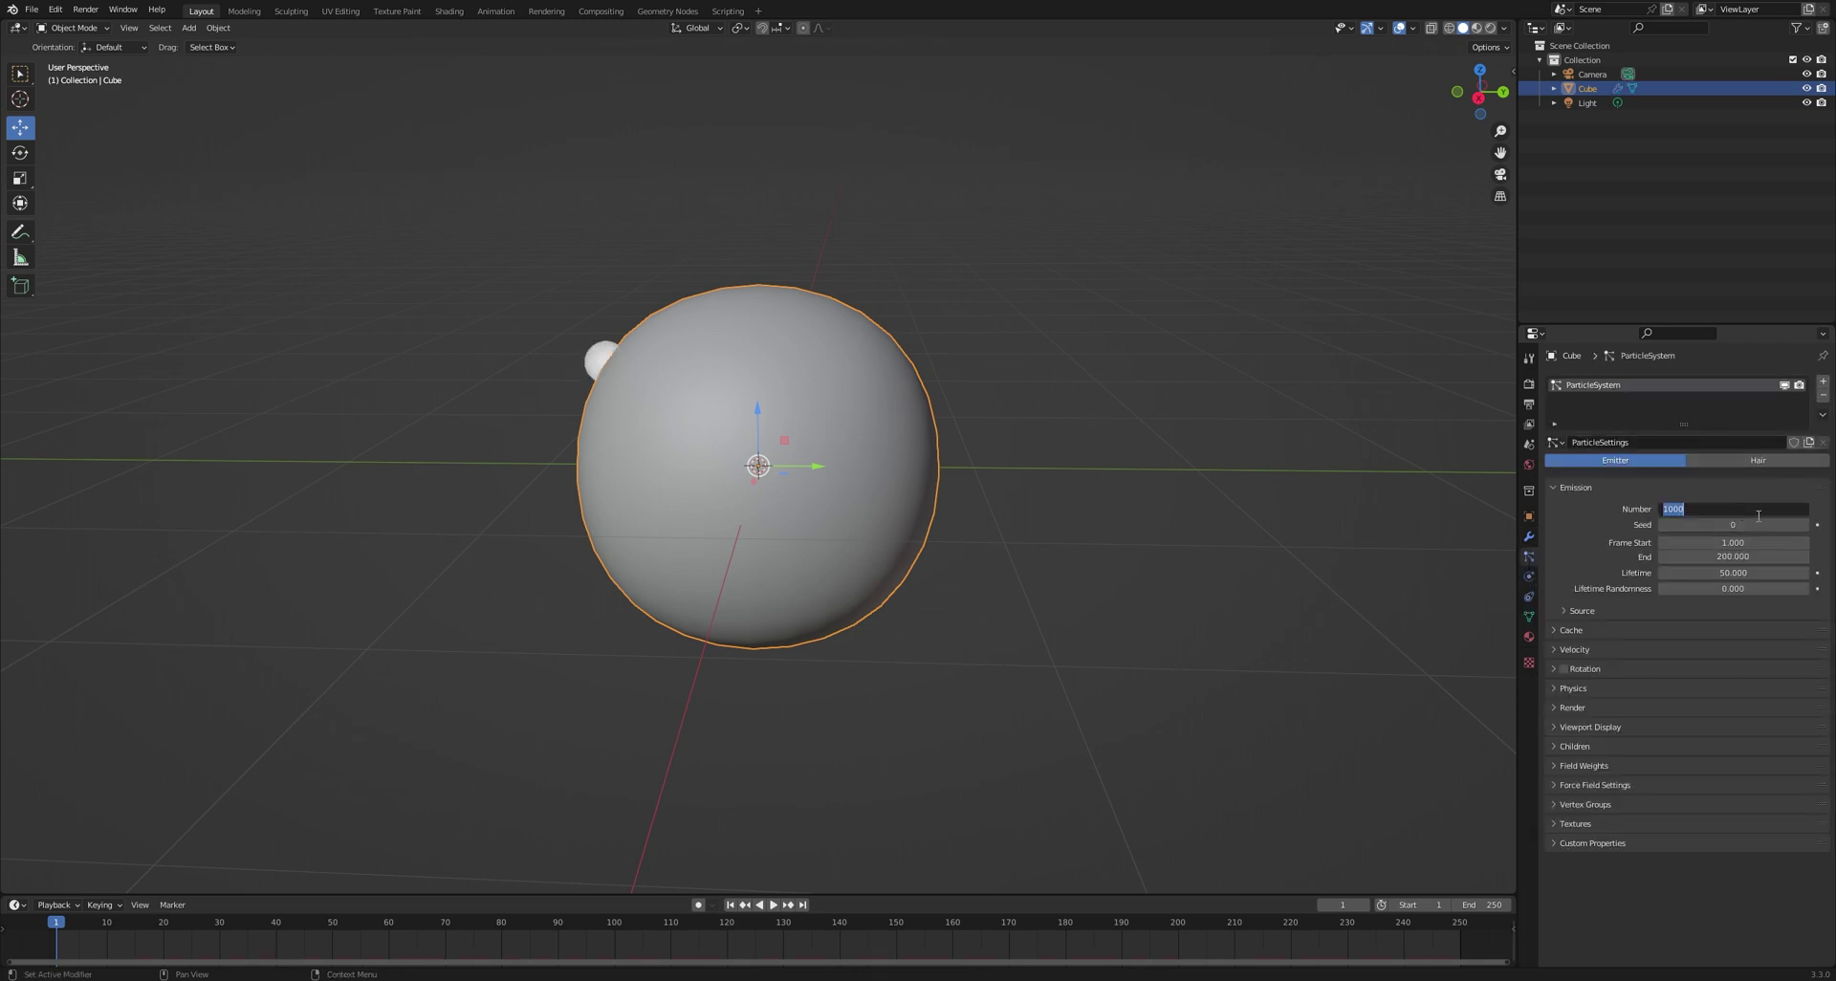
pyautogui.write('500')
pyautogui.press('Return')
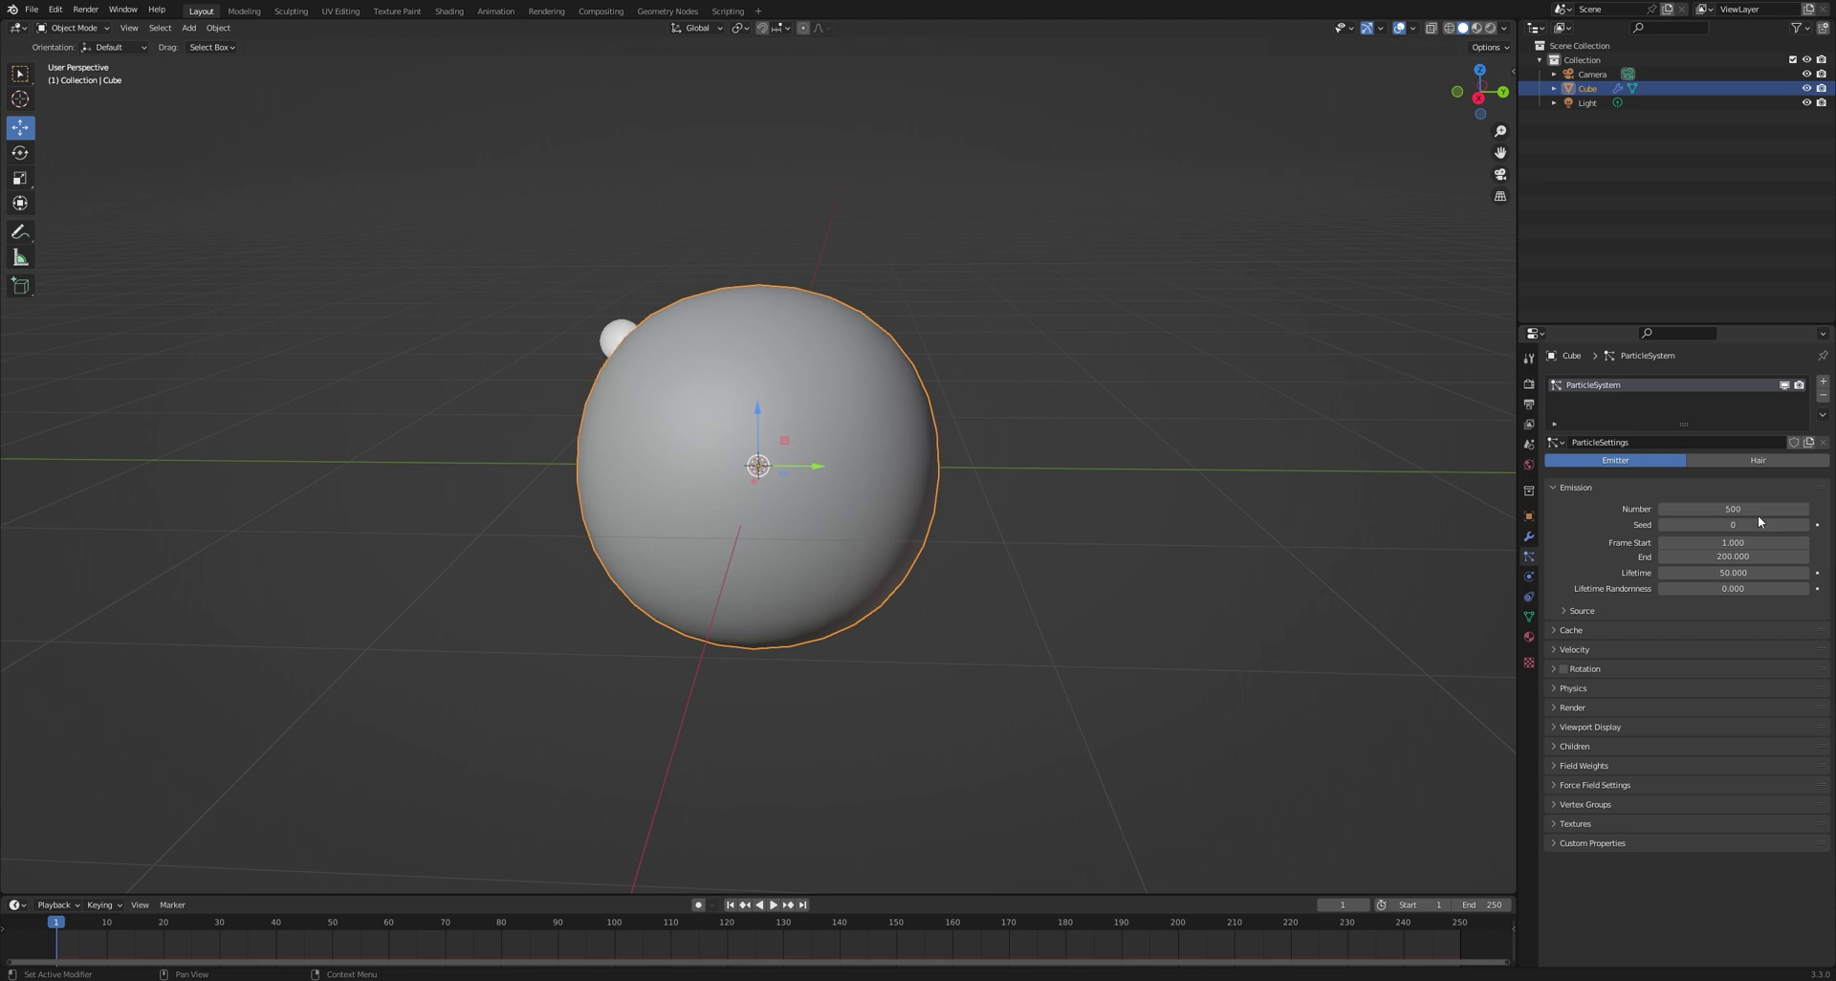
pyautogui.click(1756, 559)
pyautogui.write('1')
pyautogui.press('Return')
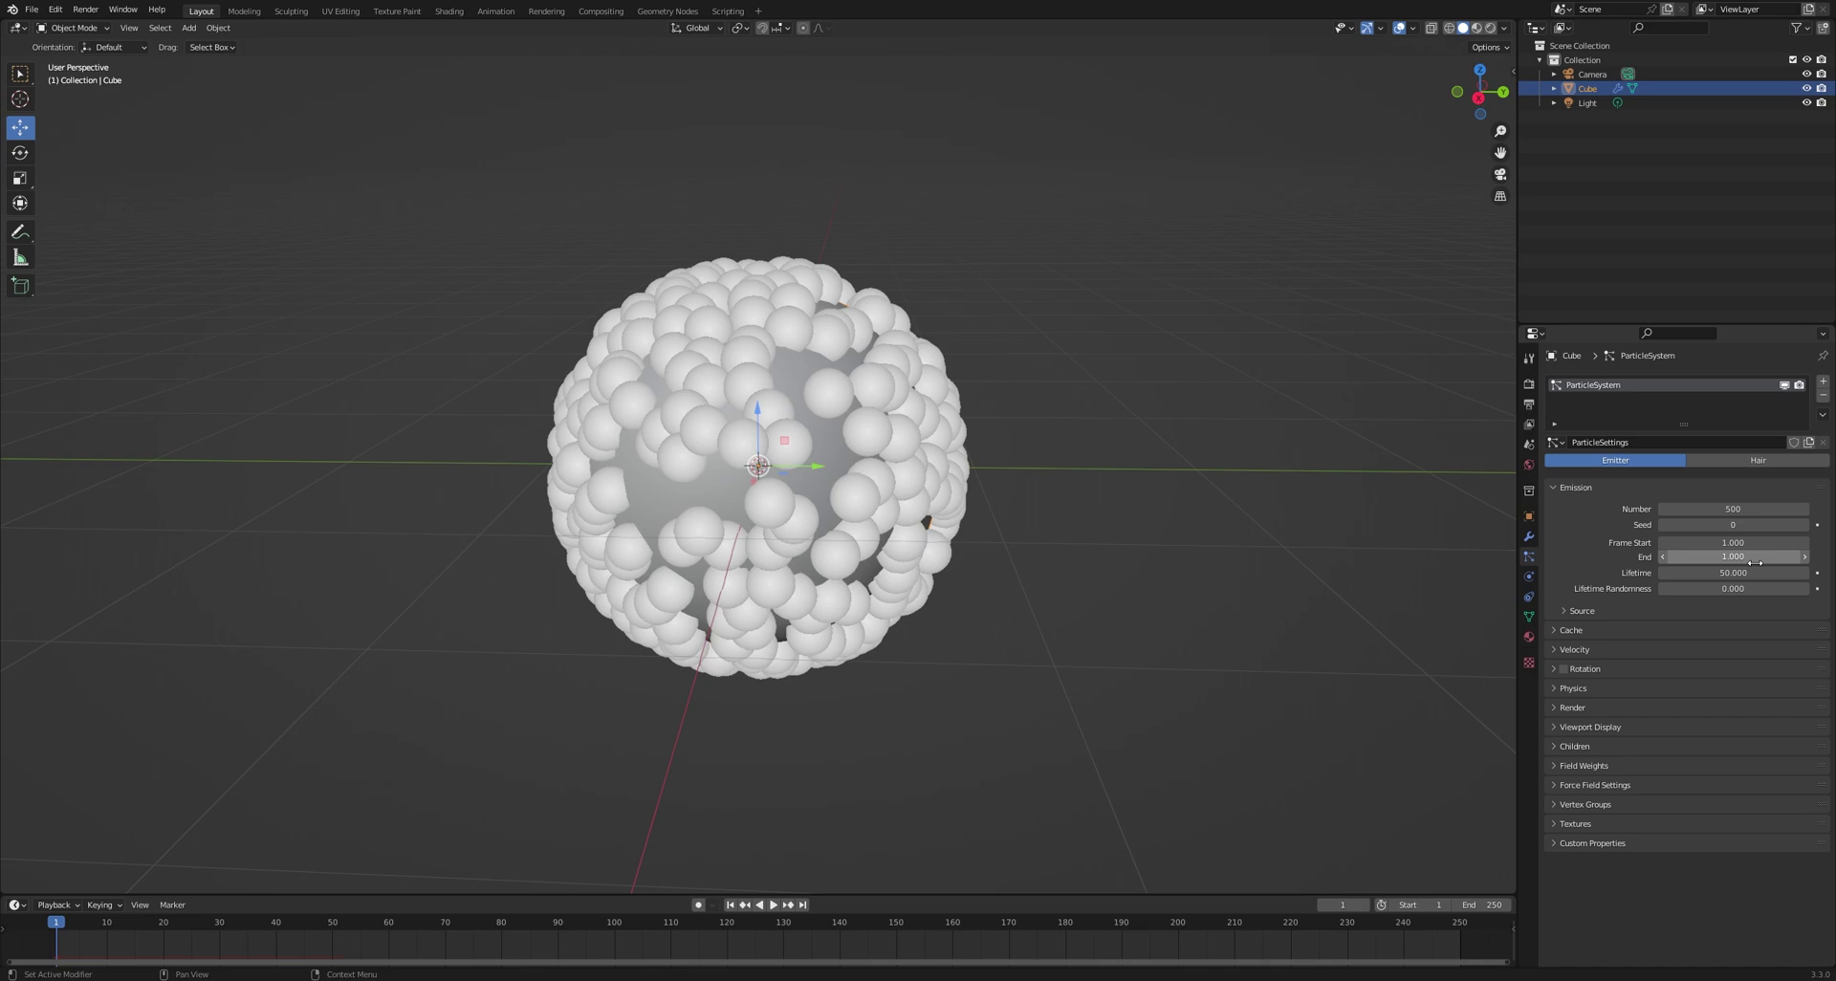
# Darken the base color of the sphere's existing material to black
pyautogui.moveTo(1066, 540); pyautogui.dragTo(860, 593, button='middle')
pyautogui.click(1528, 637)
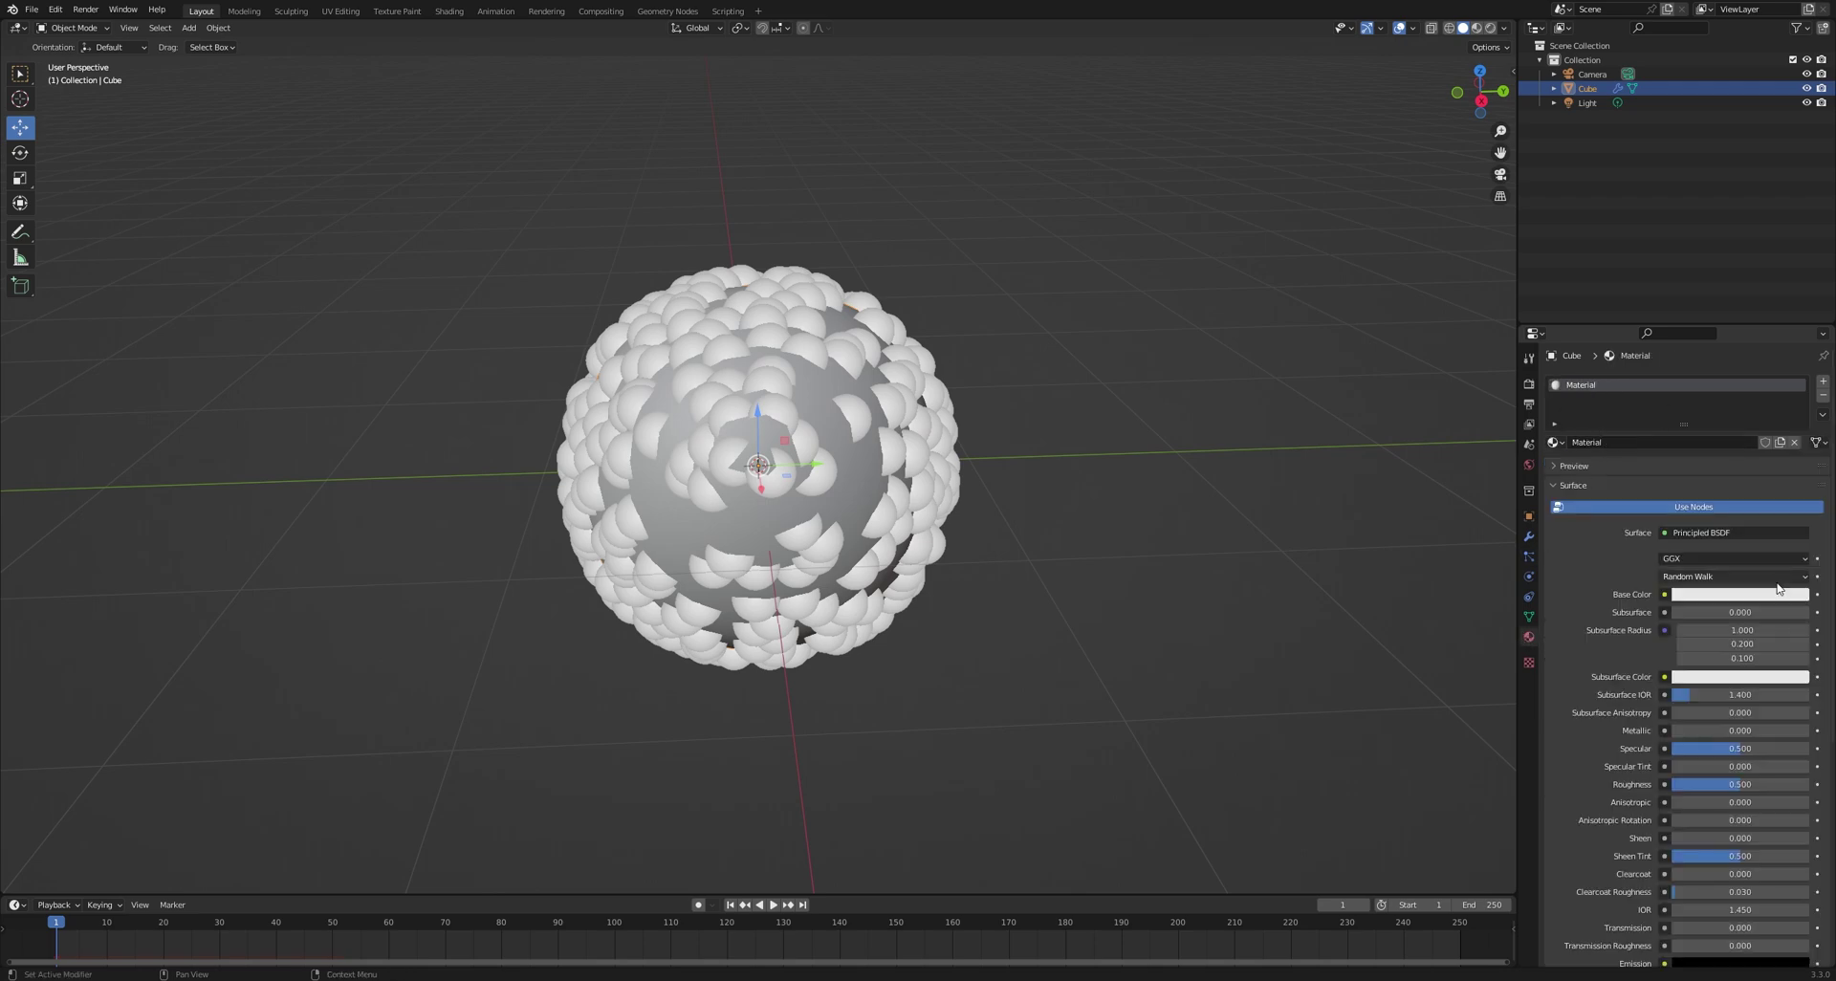
pyautogui.click(1753, 597)
pyautogui.moveTo(1798, 417); pyautogui.dragTo(1798, 497)
# Add a second material slot with a new material and give it a cyan emission with strength 5
pyautogui.click(1824, 394)
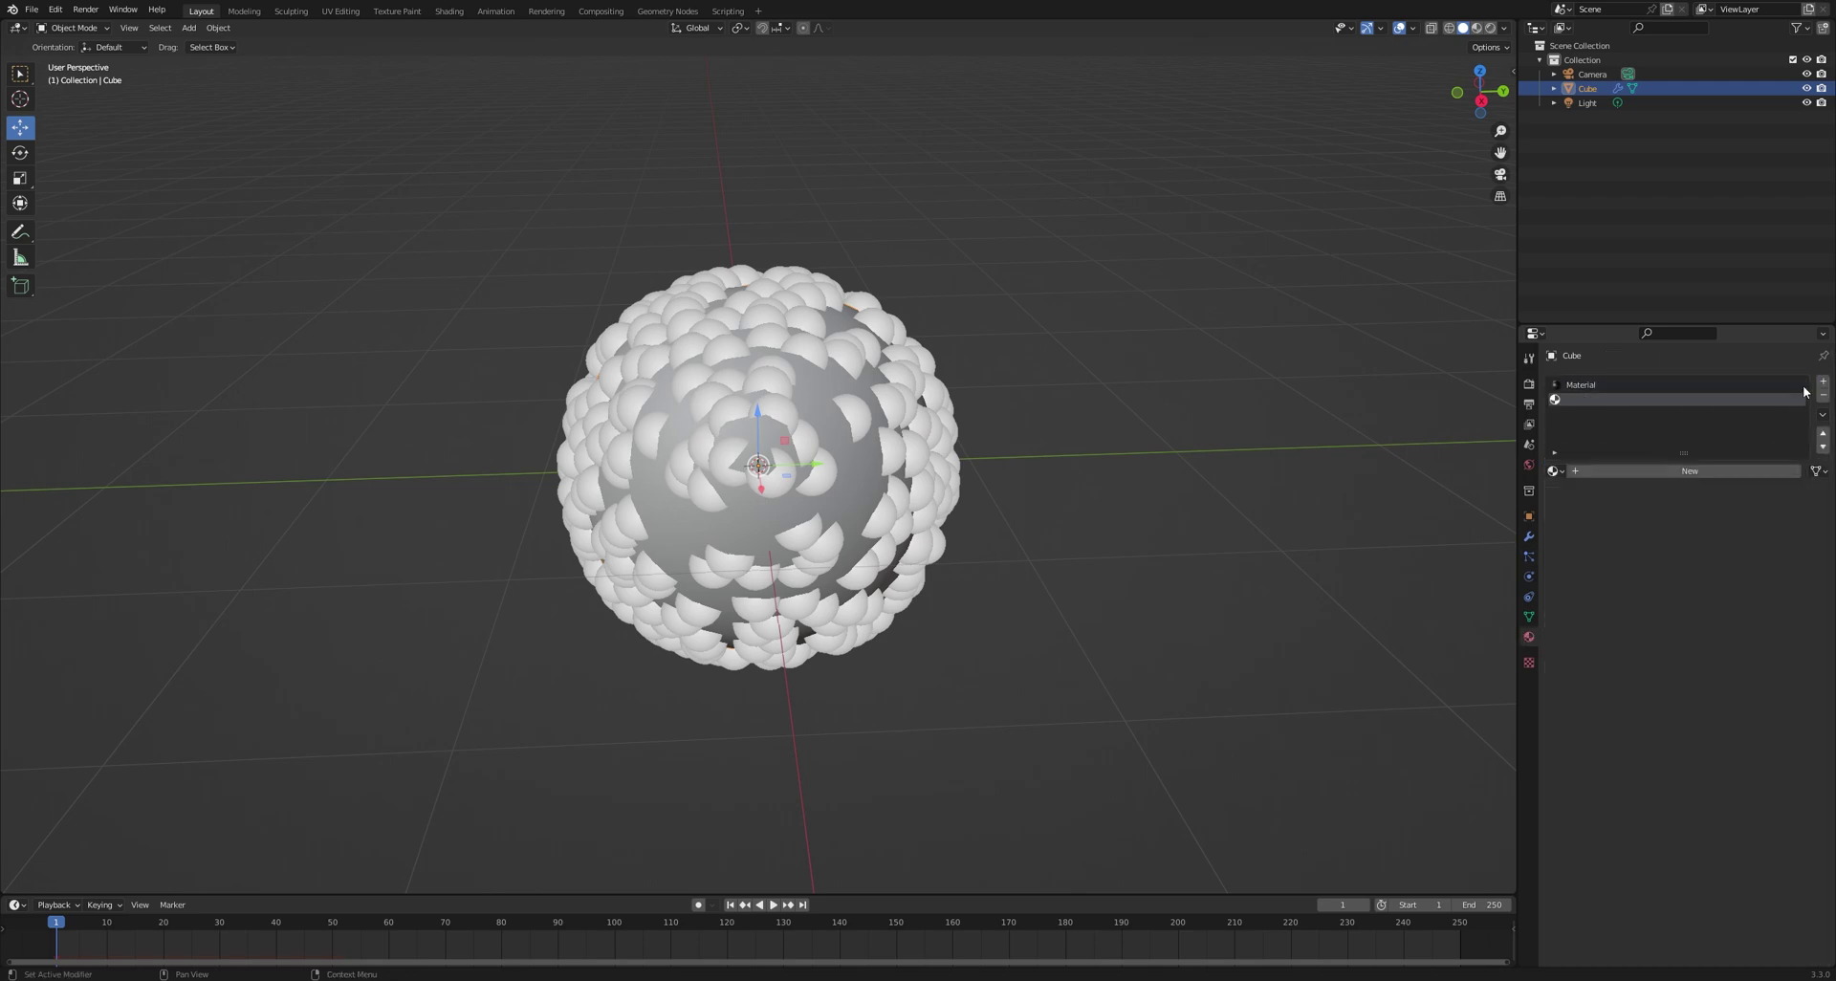
pyautogui.click(1685, 473)
pyautogui.scroll(-5, 1586, 755)
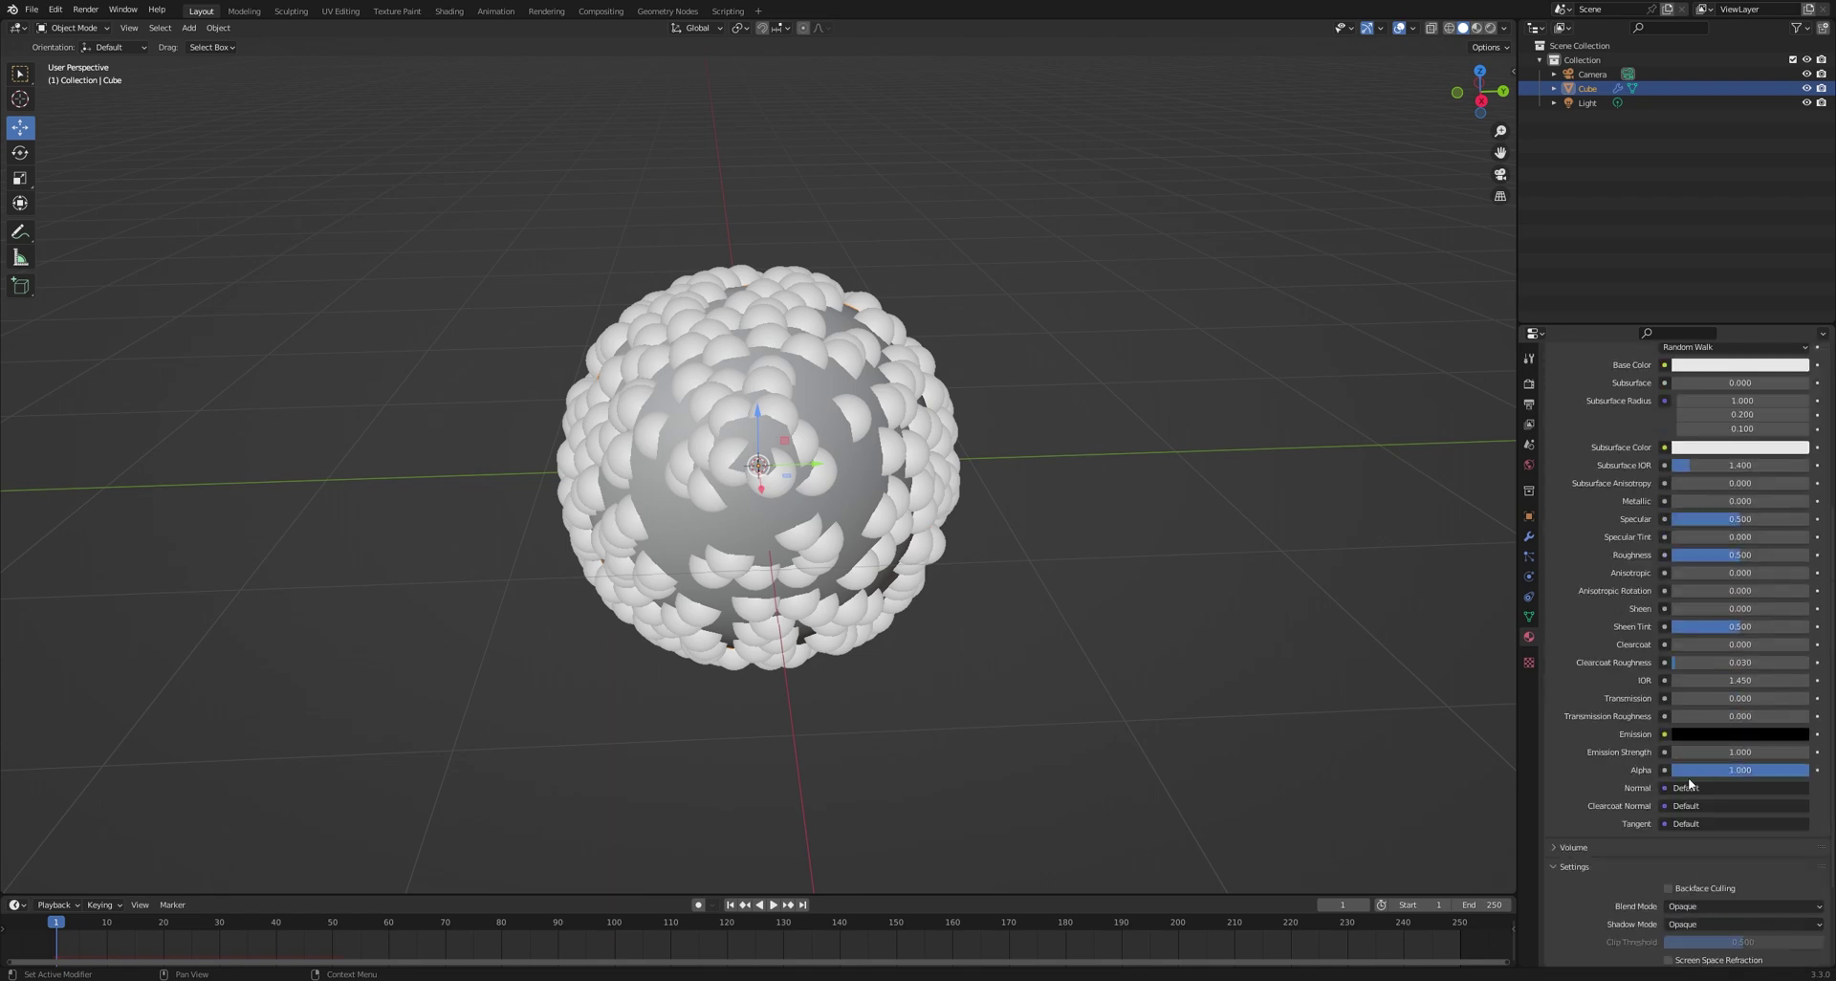
pyautogui.click(1742, 735)
pyautogui.moveTo(1805, 575); pyautogui.dragTo(1800, 532)
pyautogui.click(1753, 563)
pyautogui.click(1760, 753)
pyautogui.write('5')
pyautogui.press('Return')
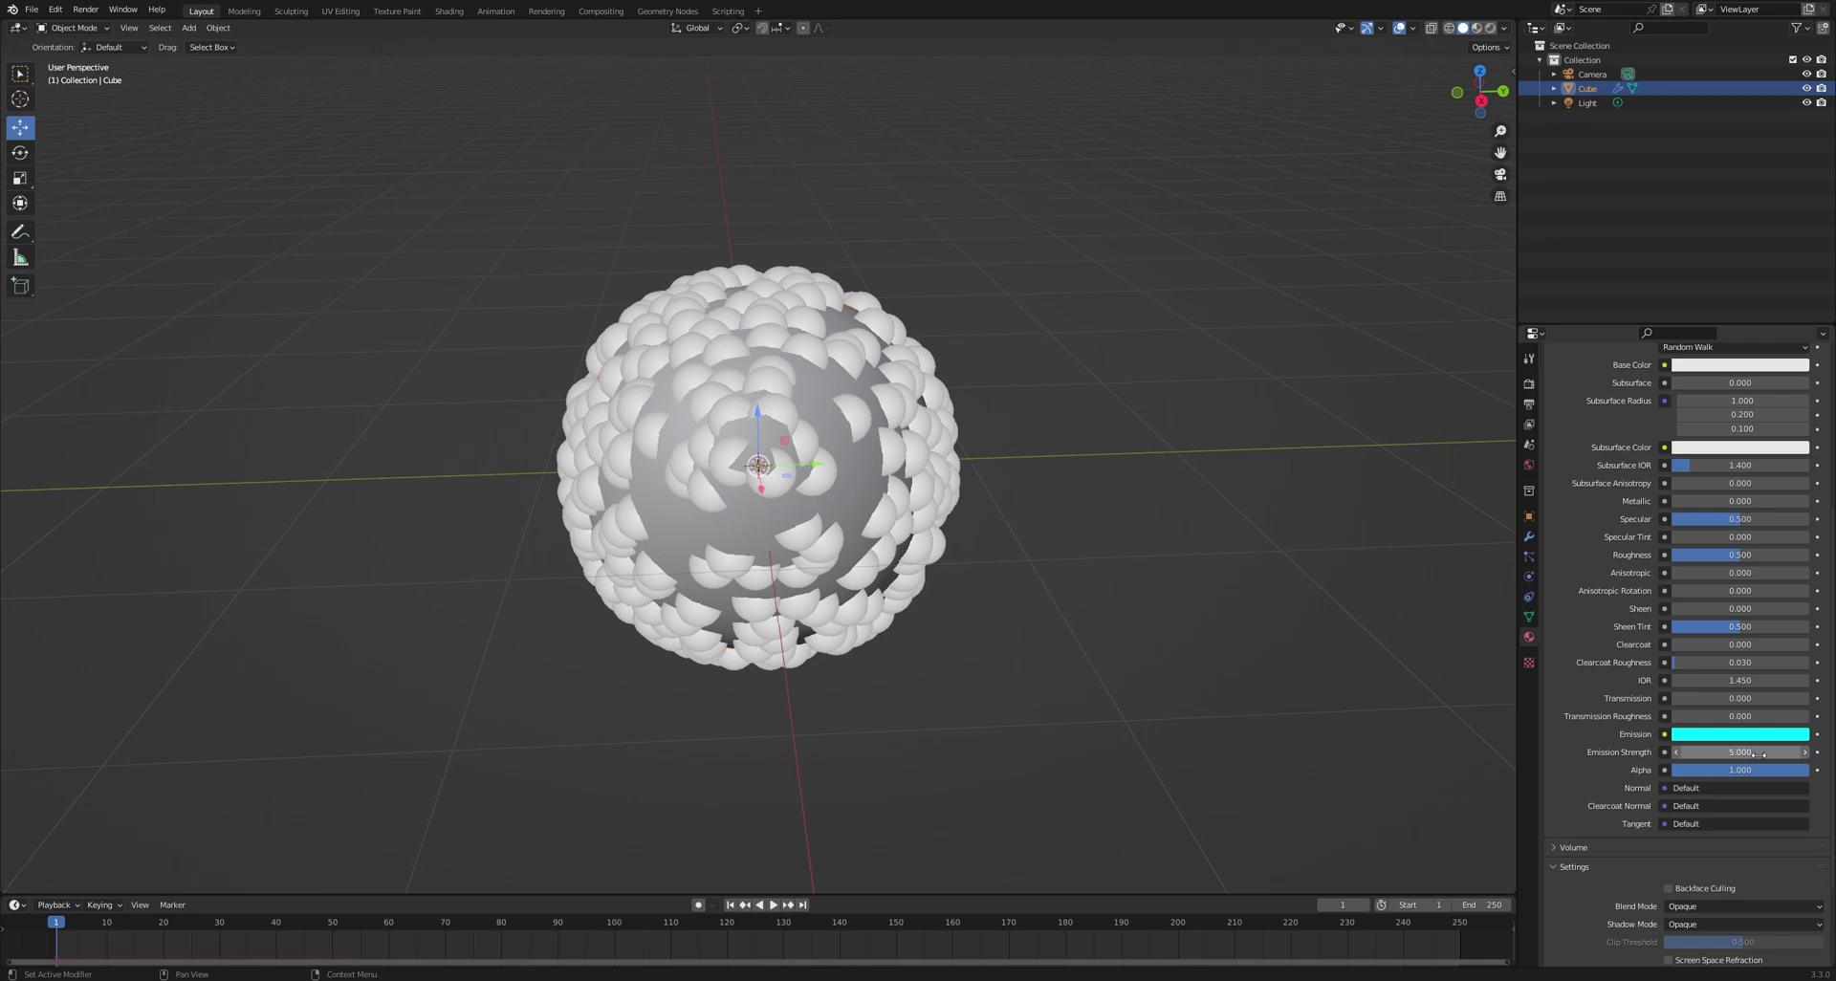
# Start the Cell Fracture operator on the sphere and set its source limit to 500
pyautogui.click(1528, 556)
pyautogui.press('F3')
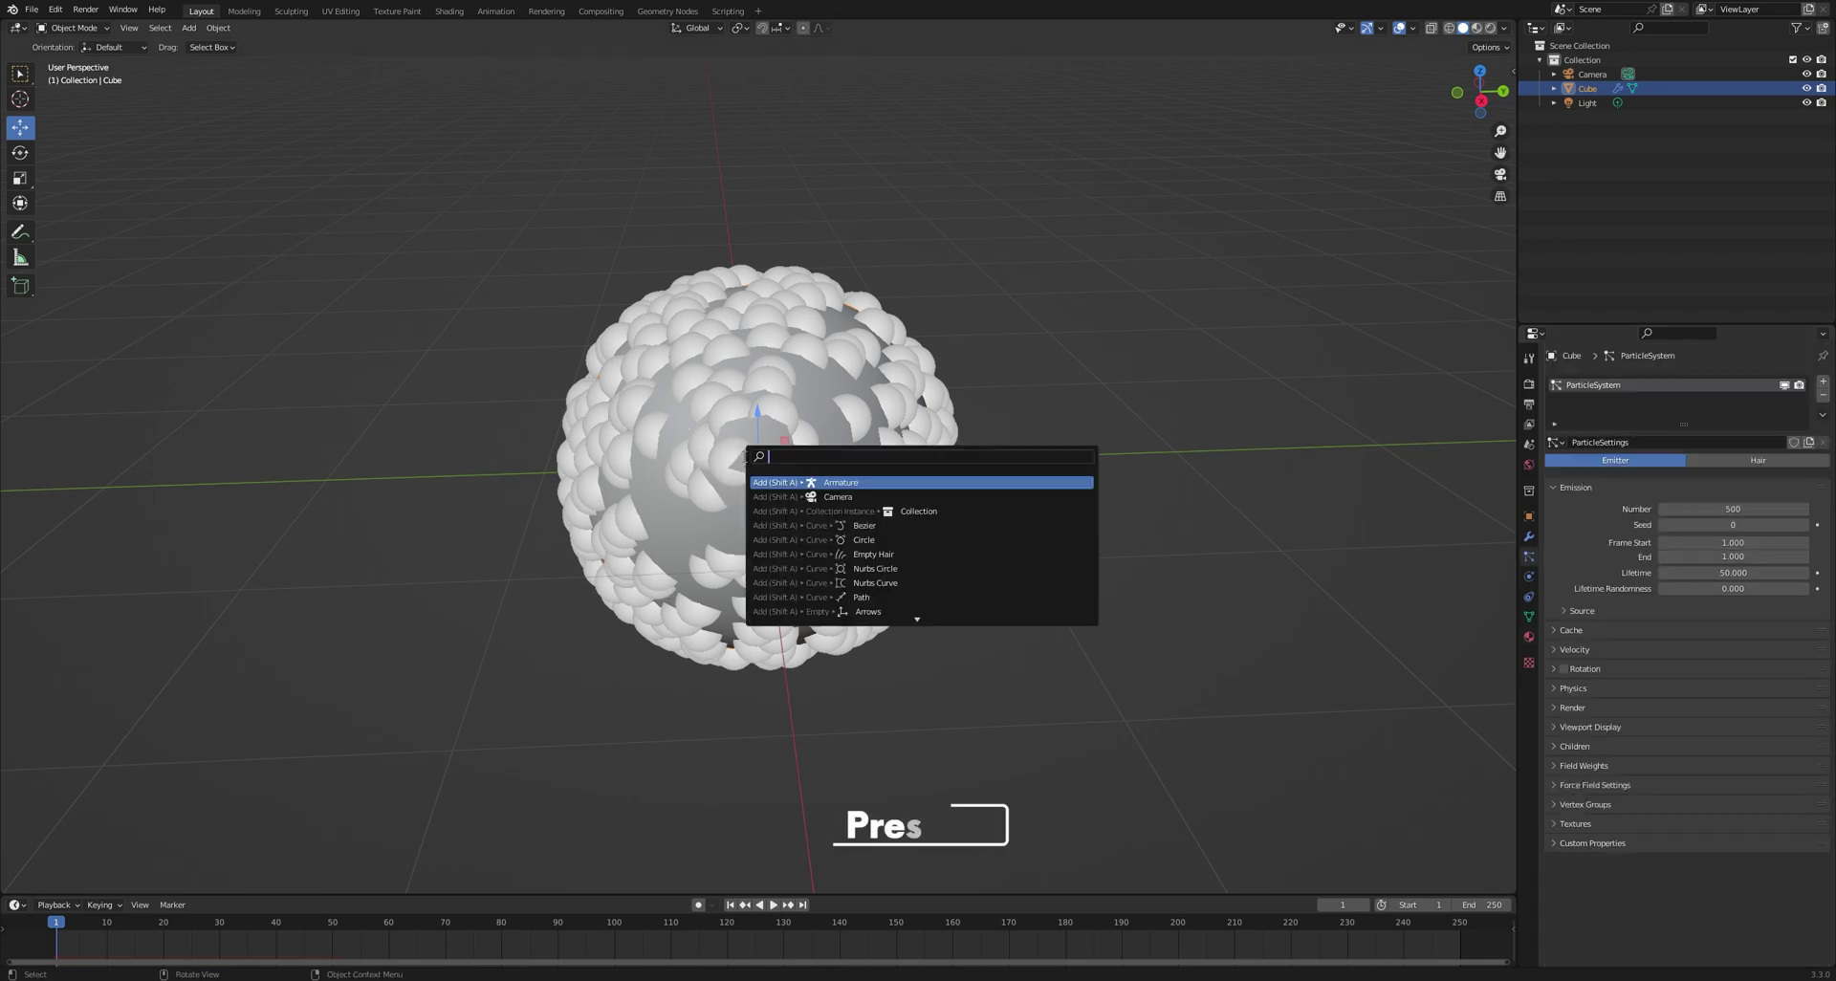
pyautogui.write('cell')
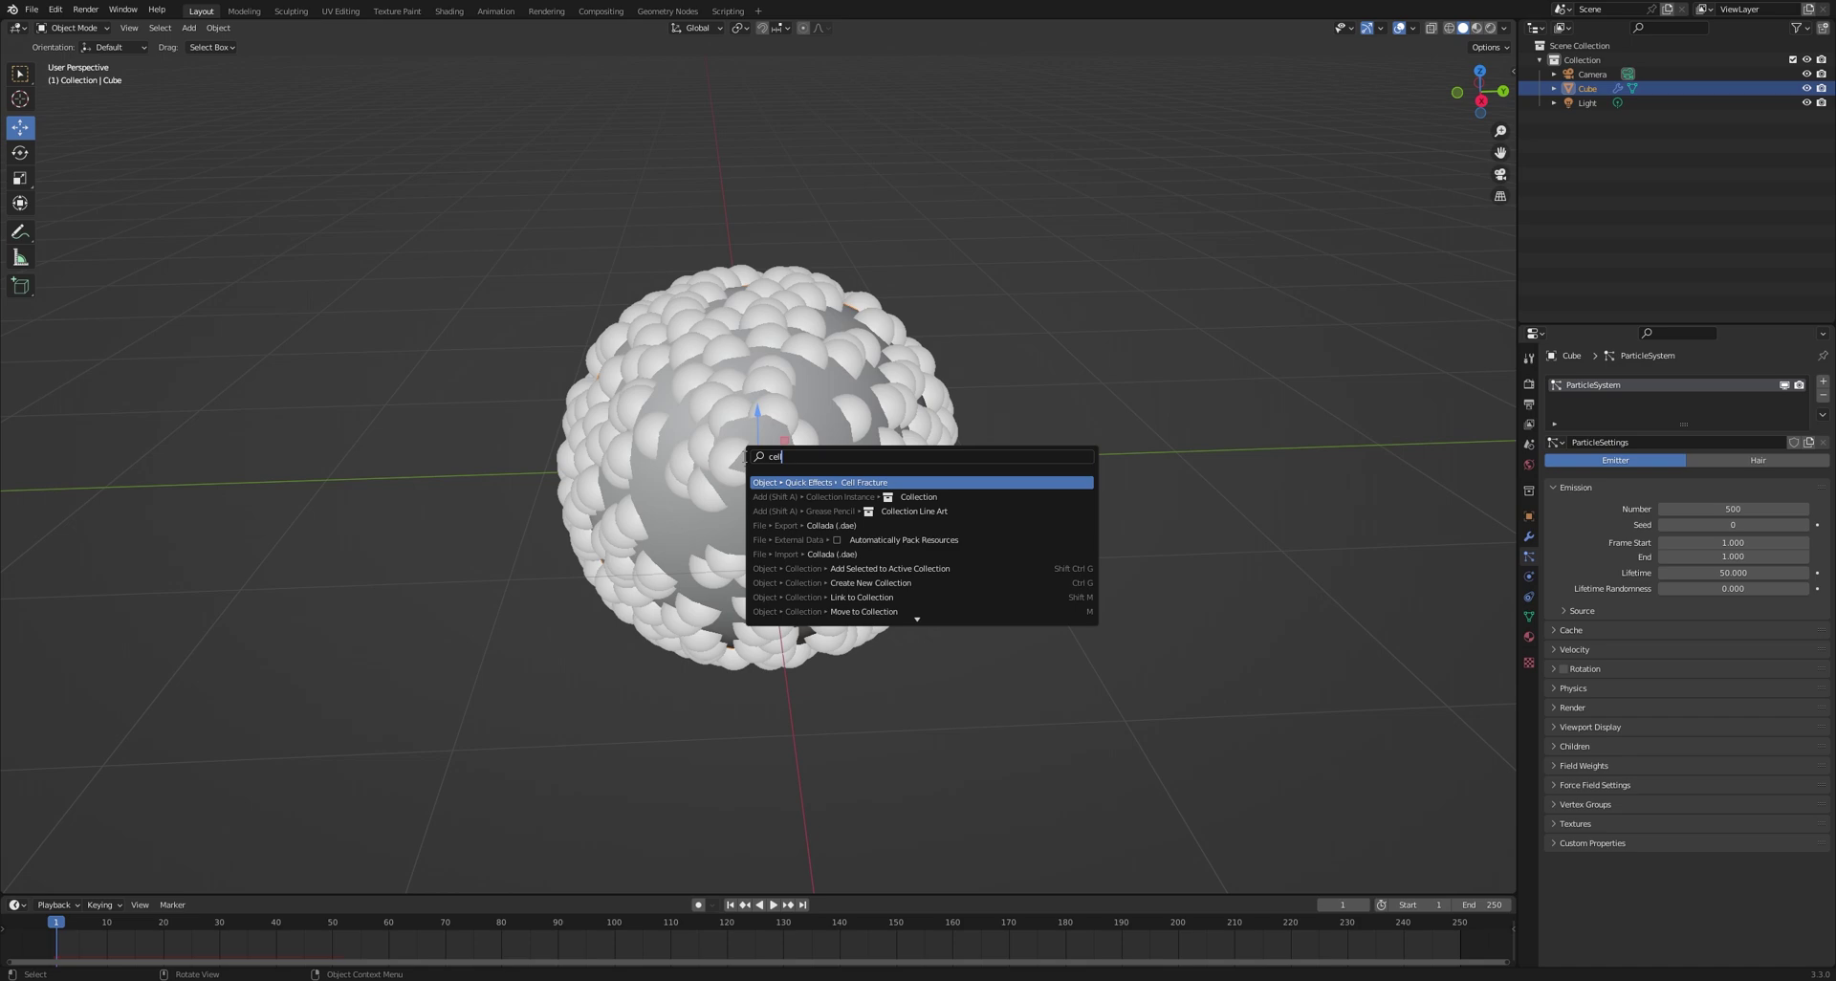
pyautogui.press('Return')
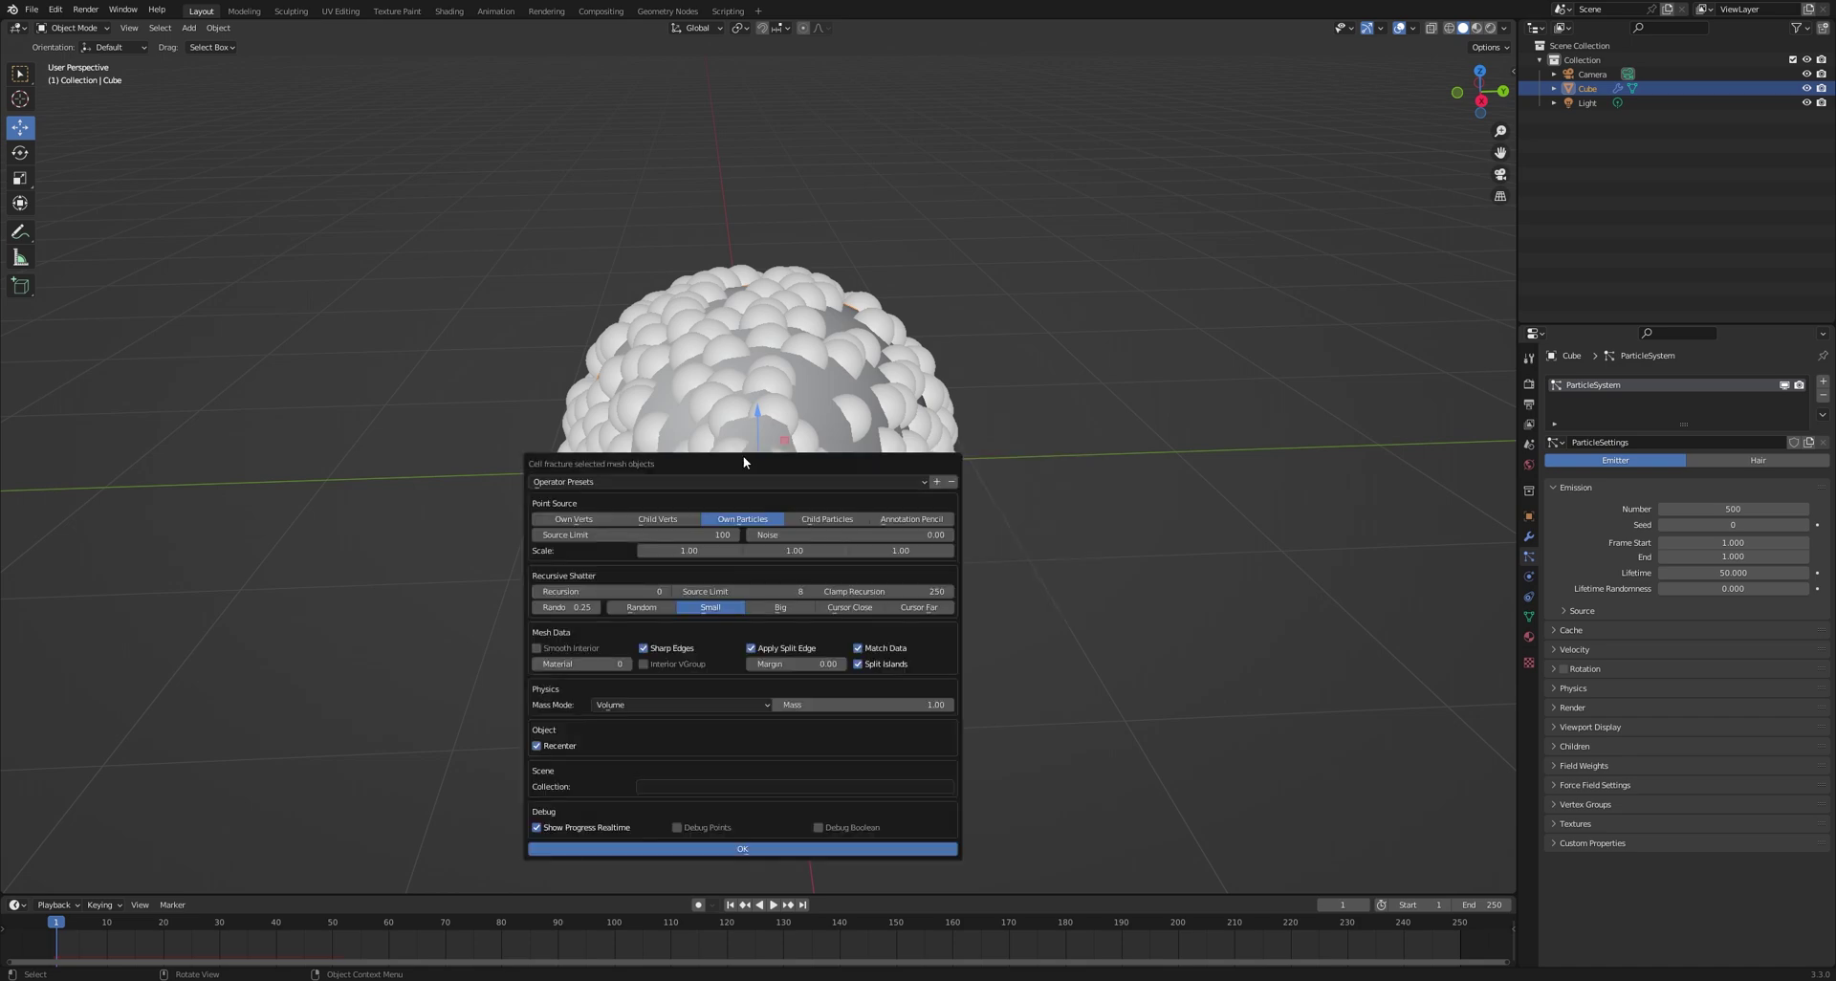
pyautogui.click(710, 536)
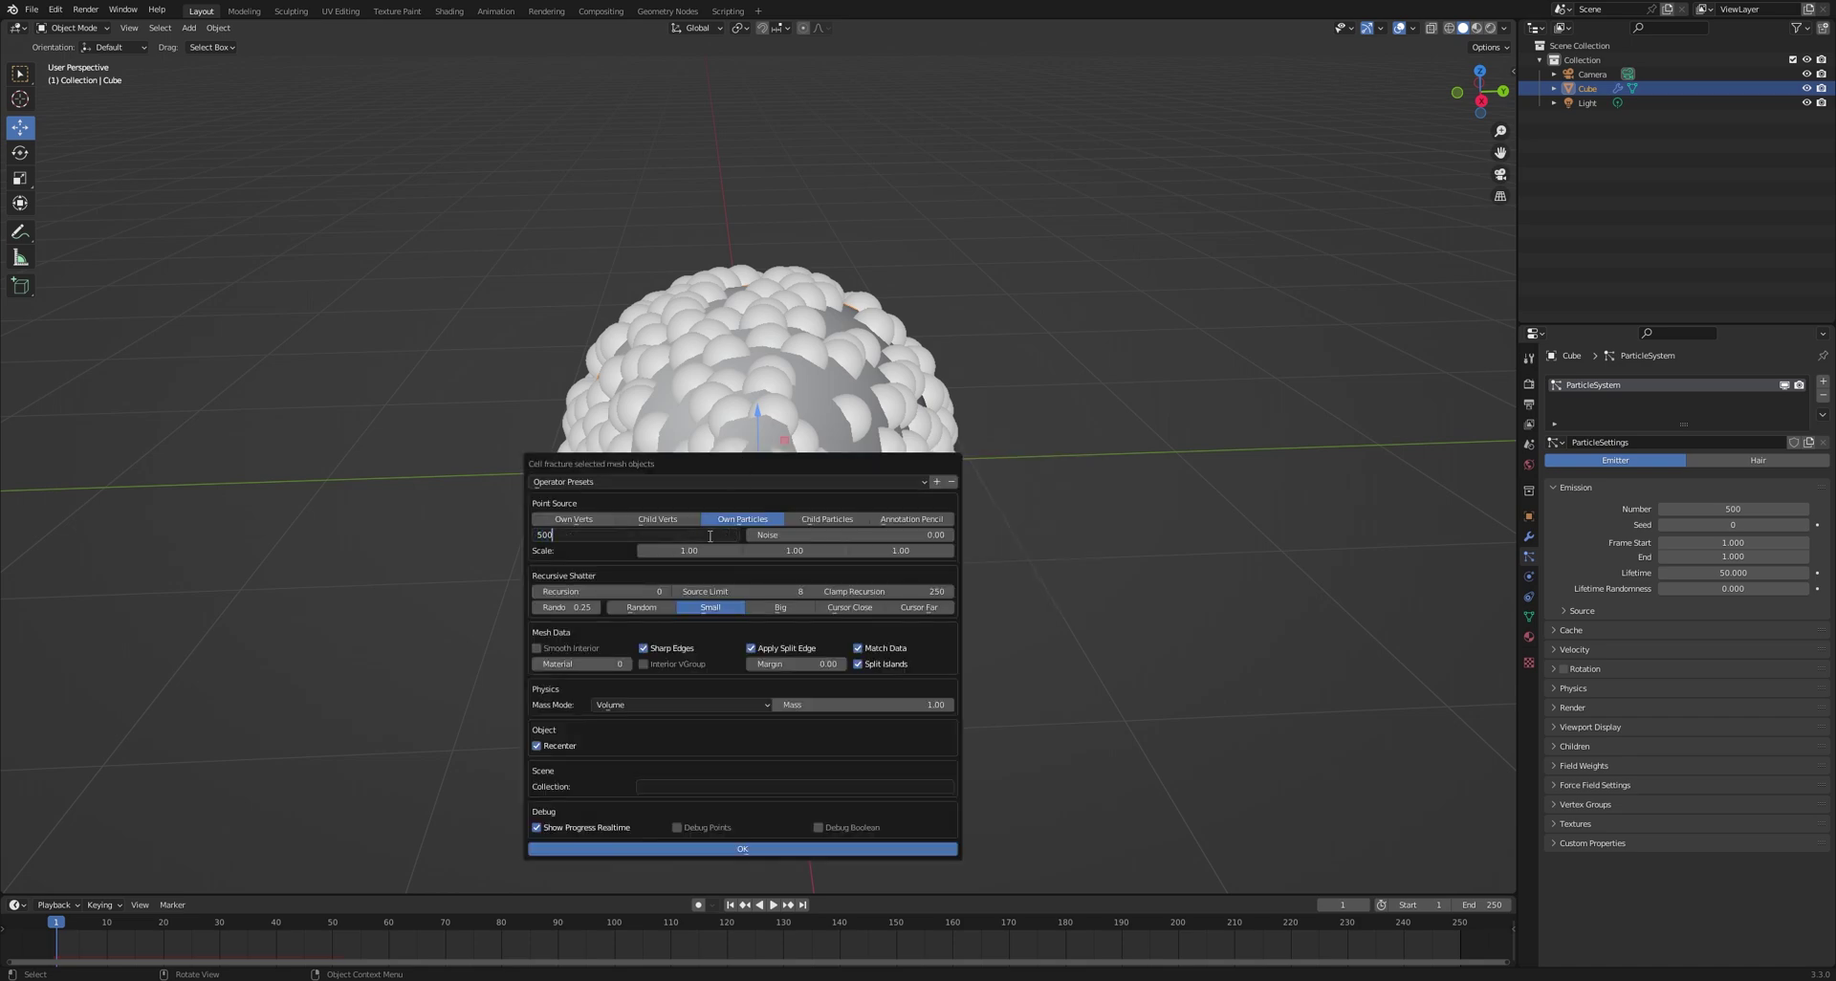
pyautogui.press('Return')
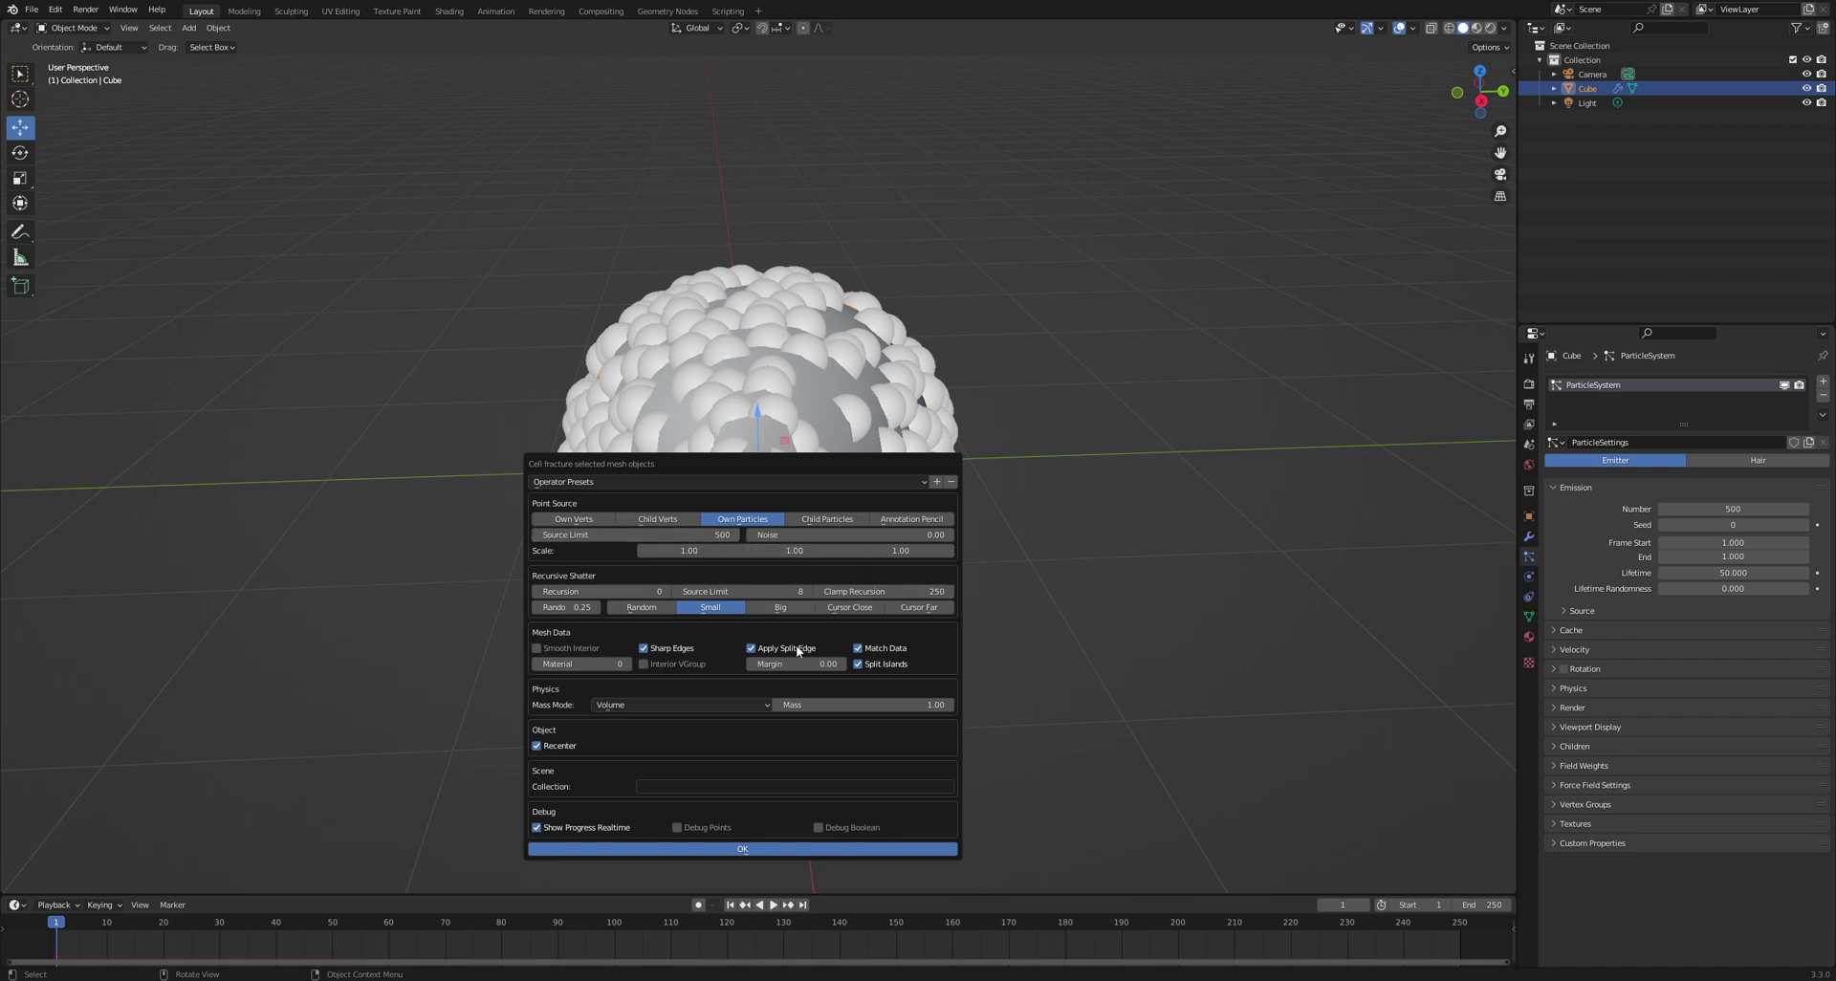
# Set the fracture's interior material index to 1 and the margin to 0
pyautogui.click(624, 665)
pyautogui.click(810, 664)
pyautogui.write('0')
pyautogui.press('Return')
# Name the fracture's target collection "cells" and run the Cell Fracture
pyautogui.click(664, 788)
pyautogui.write('cells')
pyautogui.press('Return')
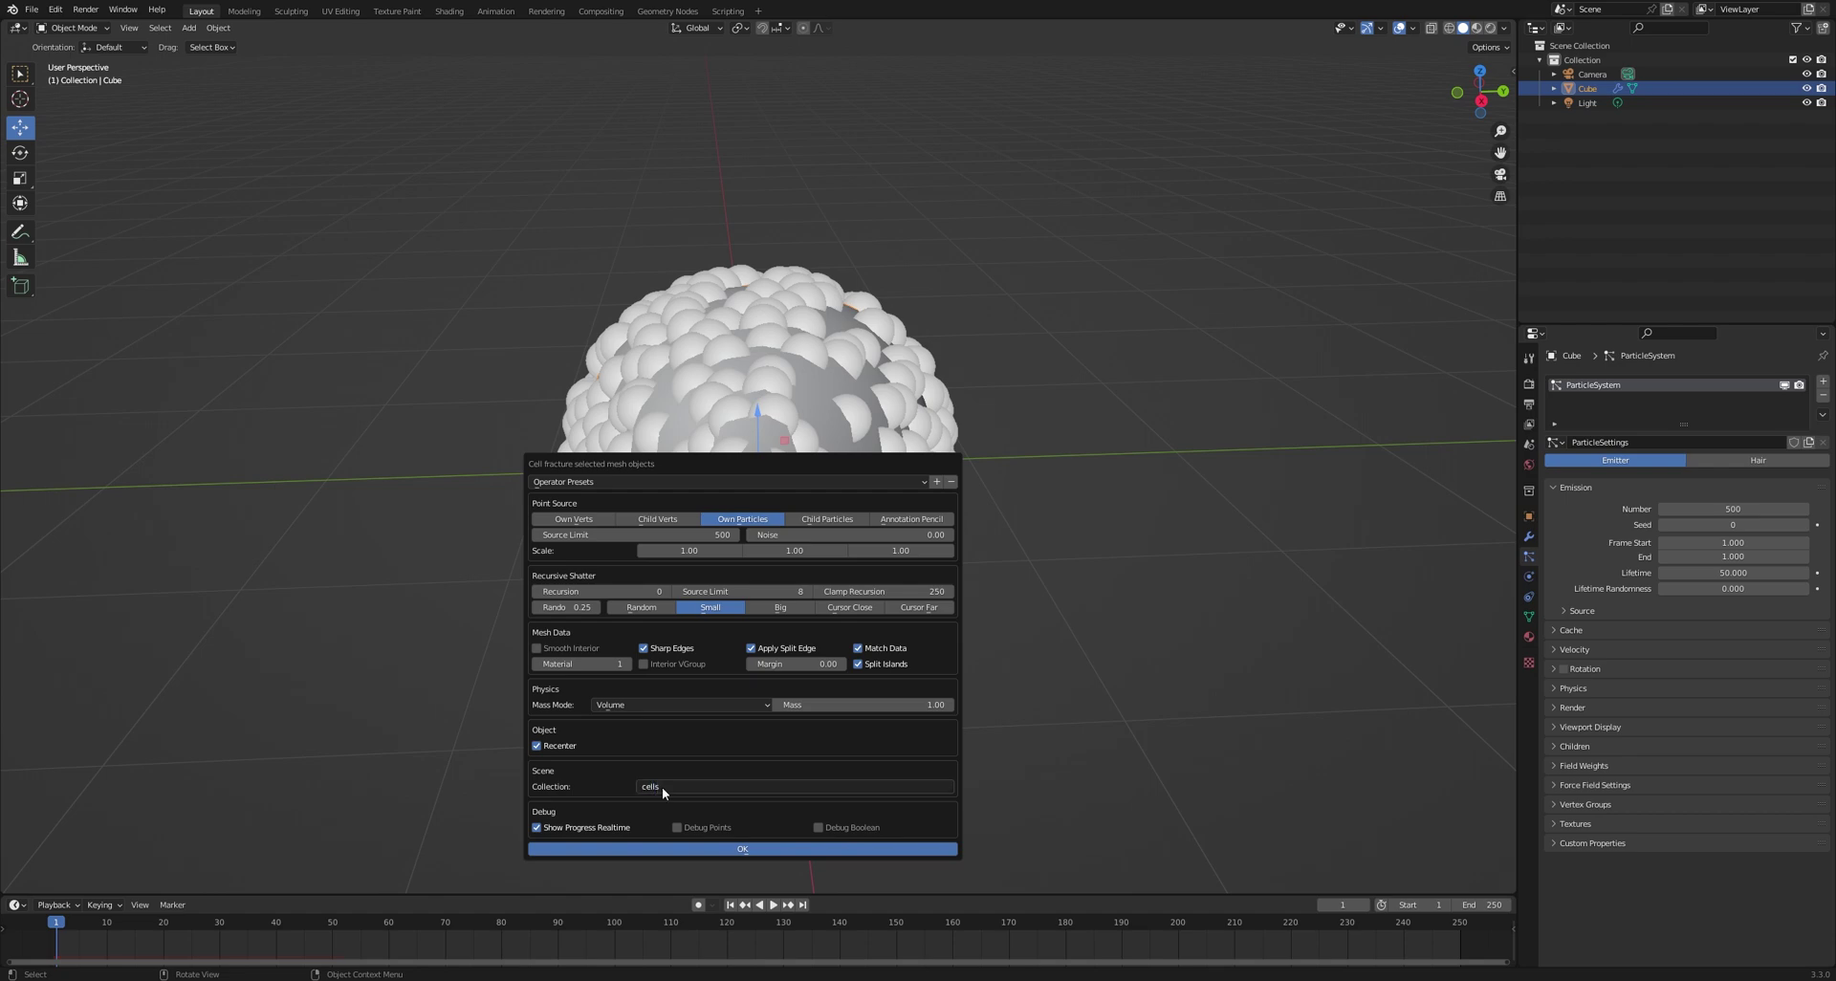
pyautogui.click(689, 850)
pyautogui.click(689, 851)
# Hide the original cube in the viewport so only the fractured cells remain shown
pyautogui.click(1555, 74)
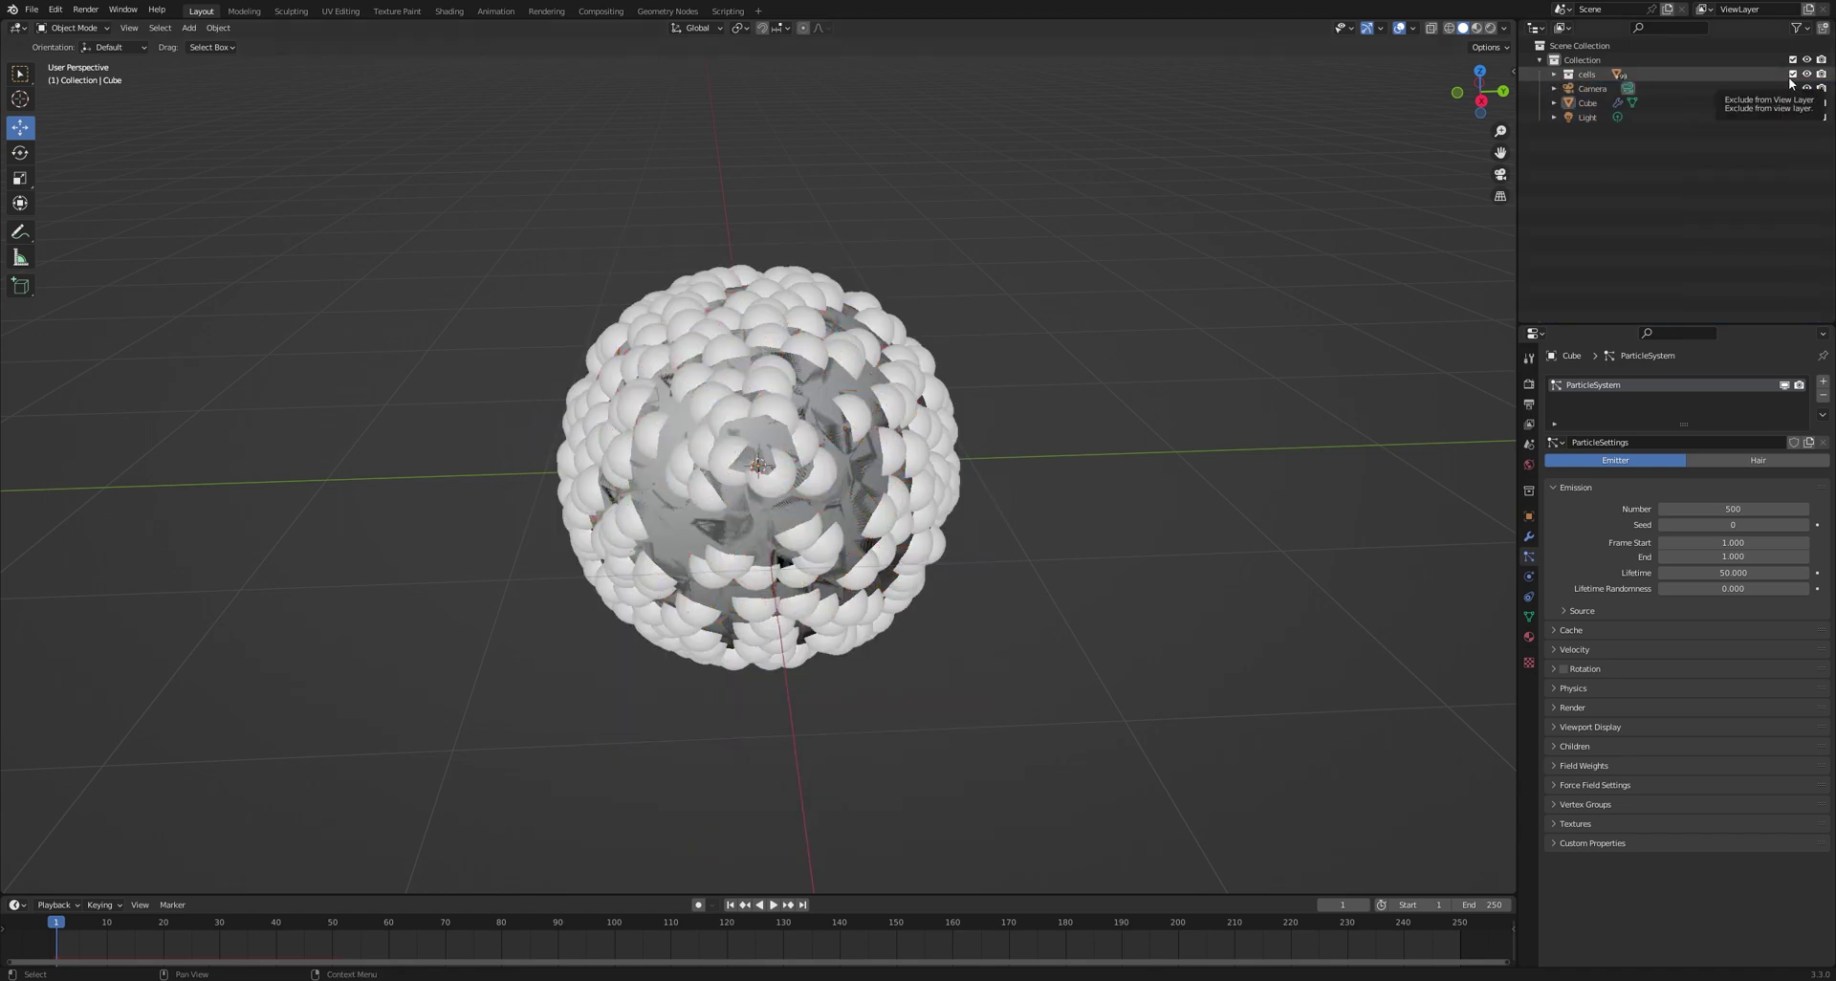
pyautogui.click(1806, 102)
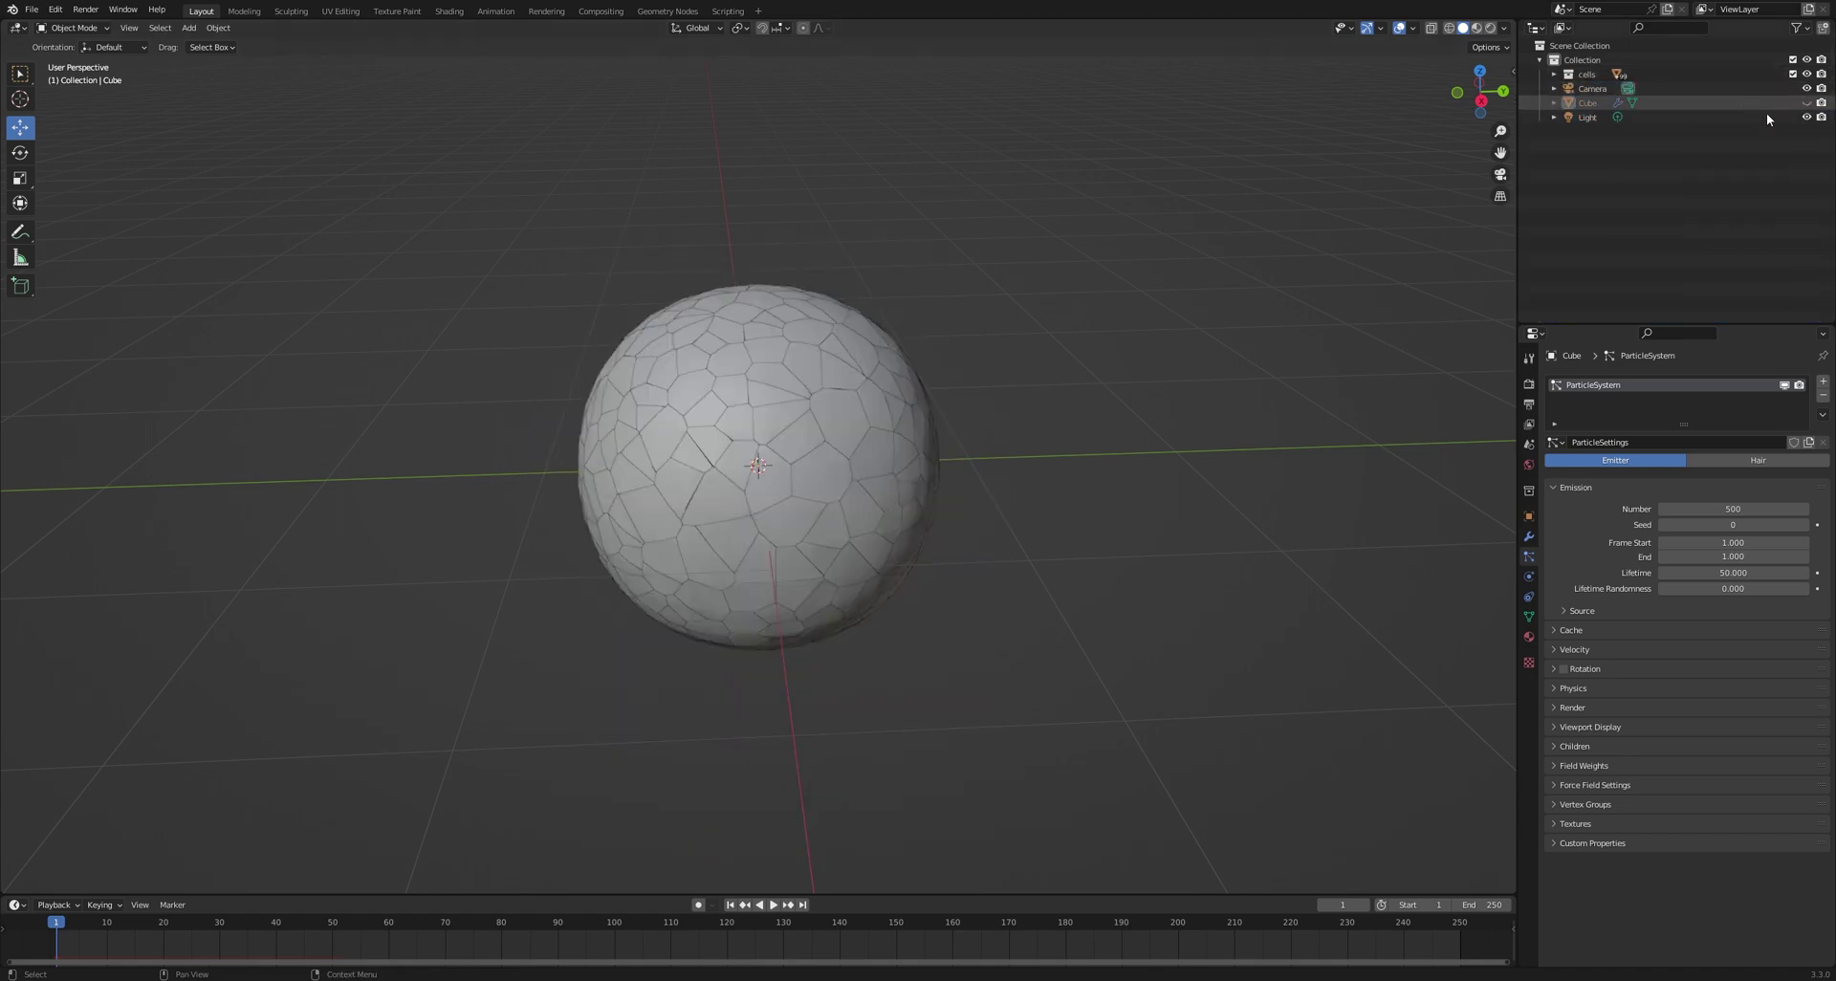
# Try pulling a single fractured cell out of the sphere and undo the move
pyautogui.press('g')
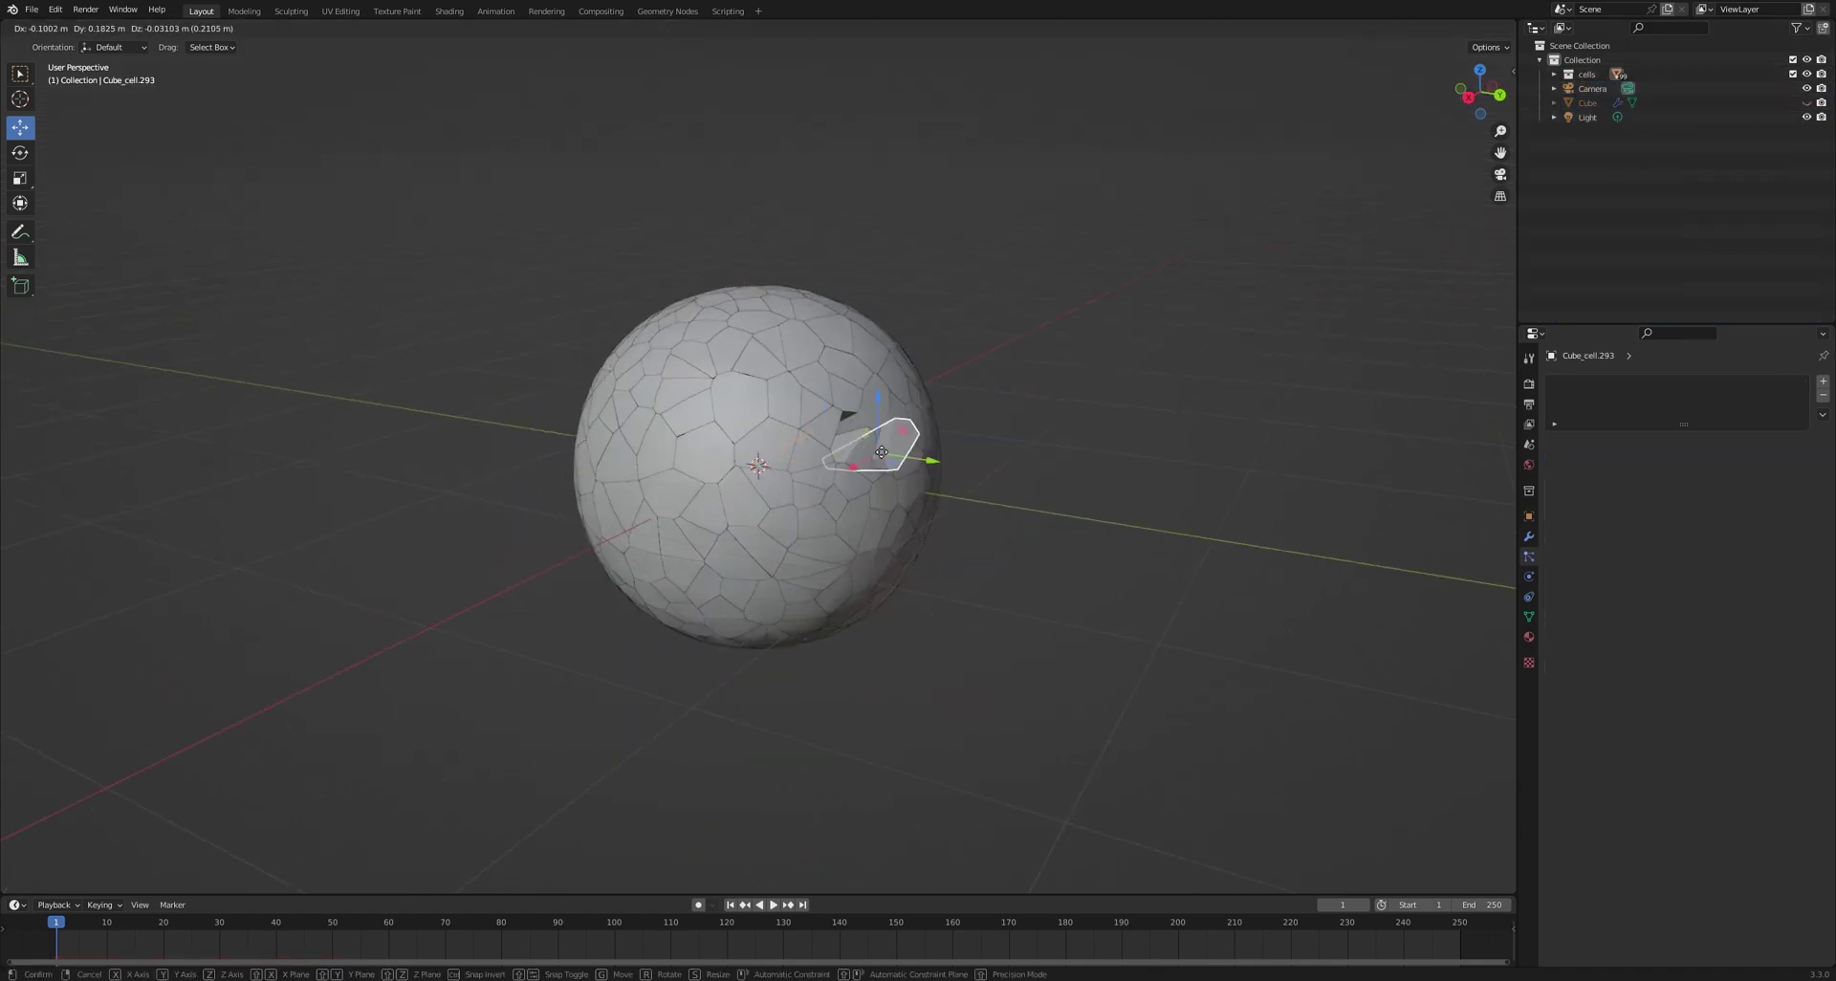
pyautogui.moveTo(882, 453); pyautogui.dragTo(1031, 416)
pyautogui.hotkey('ctrl', 'z')
# Add a mesh plane at the center of the fractured sphere
pyautogui.moveTo(861, 450); pyautogui.dragTo(985, 431, button='middle')
pyautogui.click(986, 430)
pyautogui.hotkey('shift', 'a')
pyautogui.moveTo(819, 354)
pyautogui.click(909, 372)
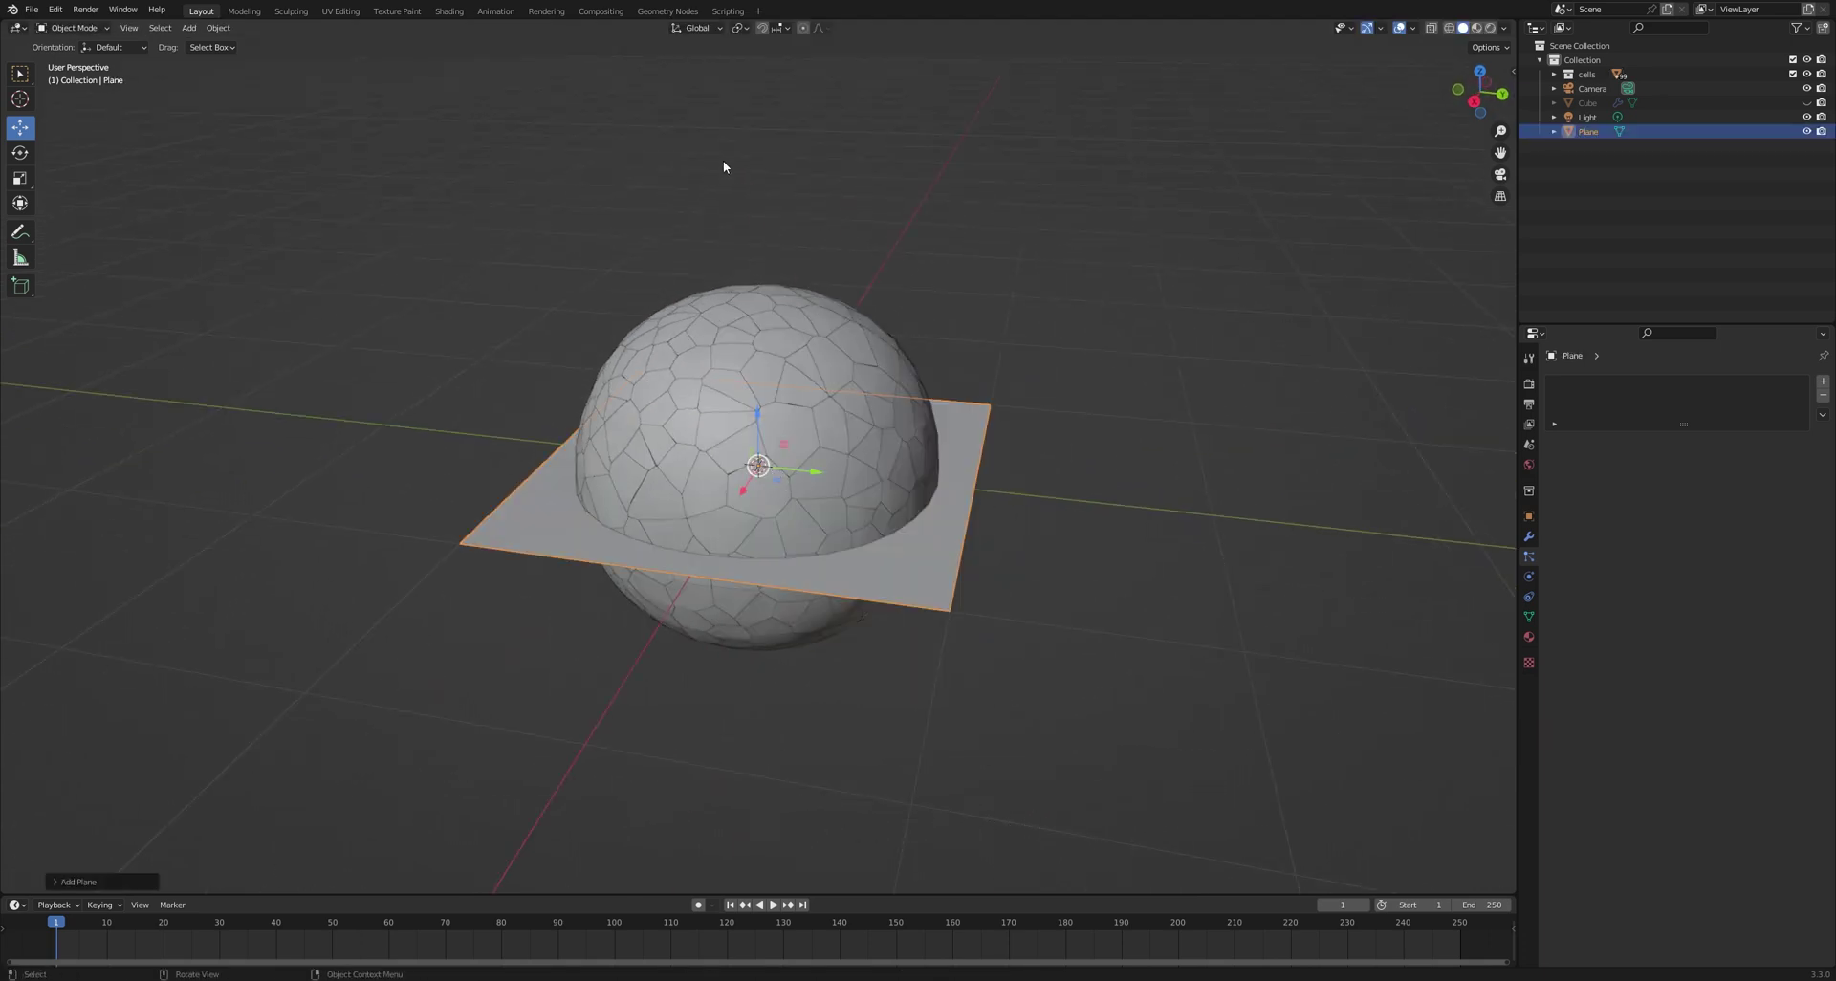
# Split the 3D viewport into two side-by-side areas and turn the second one into a Geometry Node Editor
pyautogui.rightClick(856, 19)
pyautogui.click(849, 43)
pyautogui.click(774, 37)
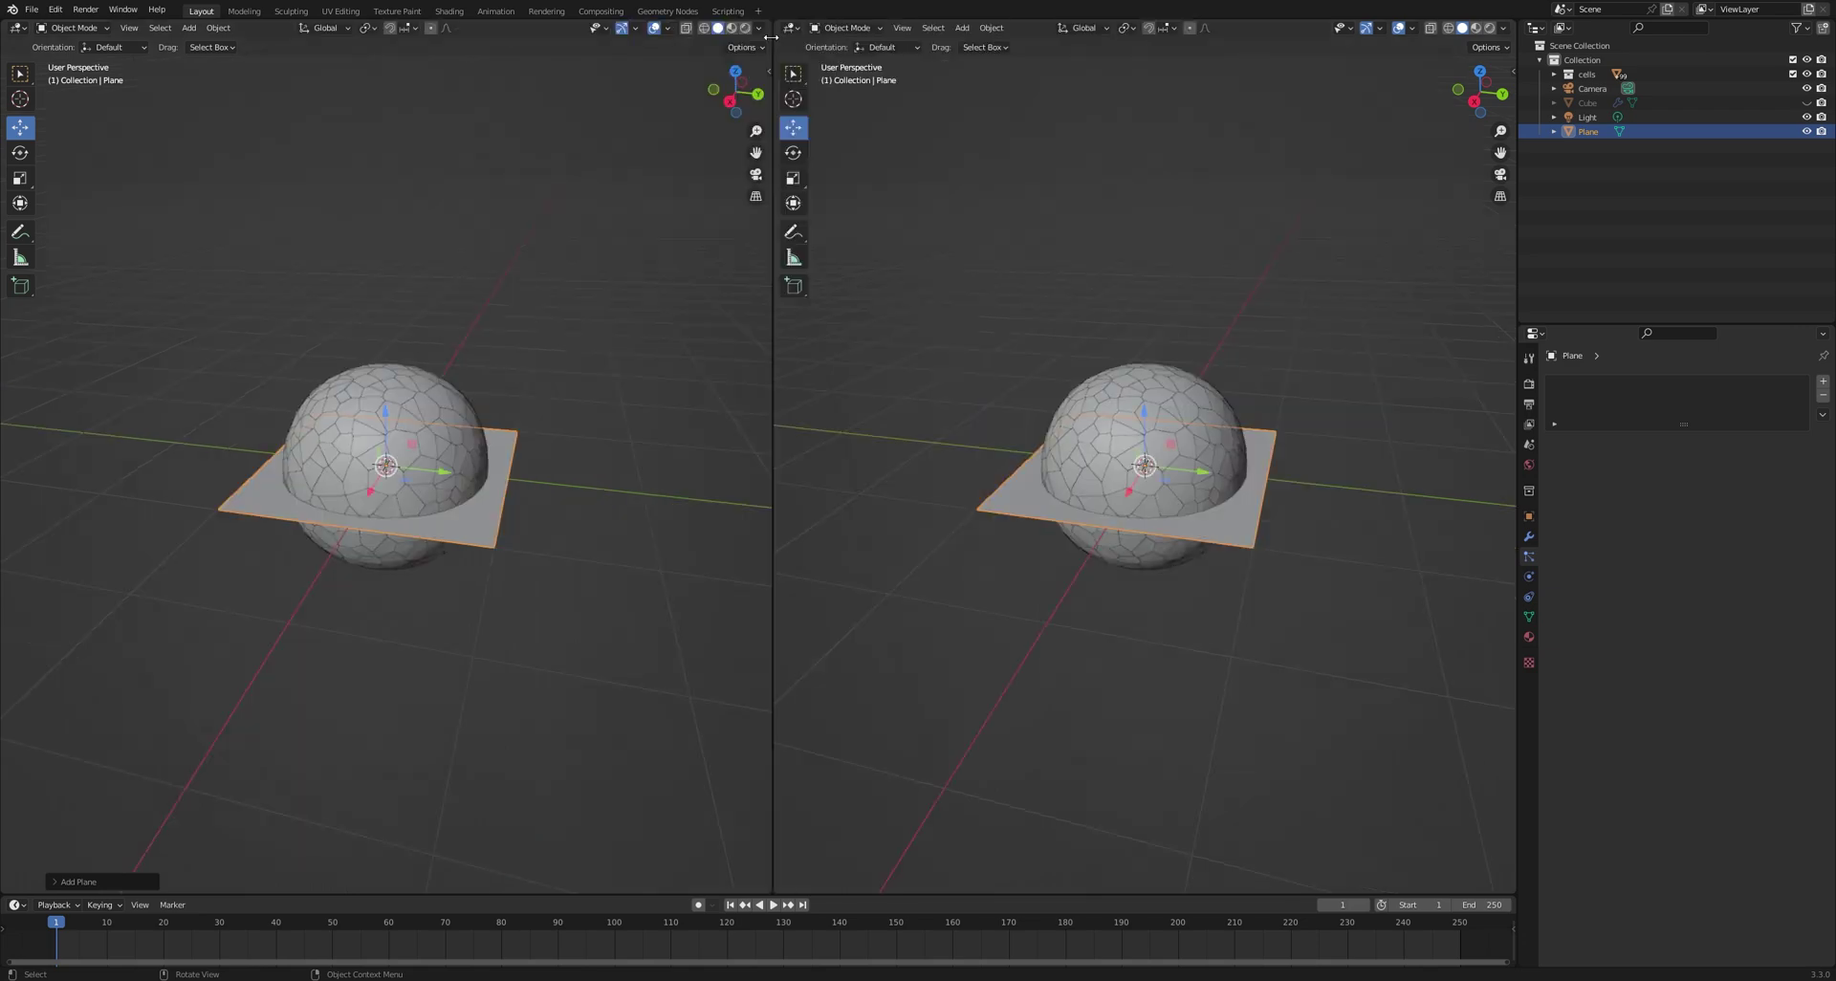
pyautogui.click(790, 27)
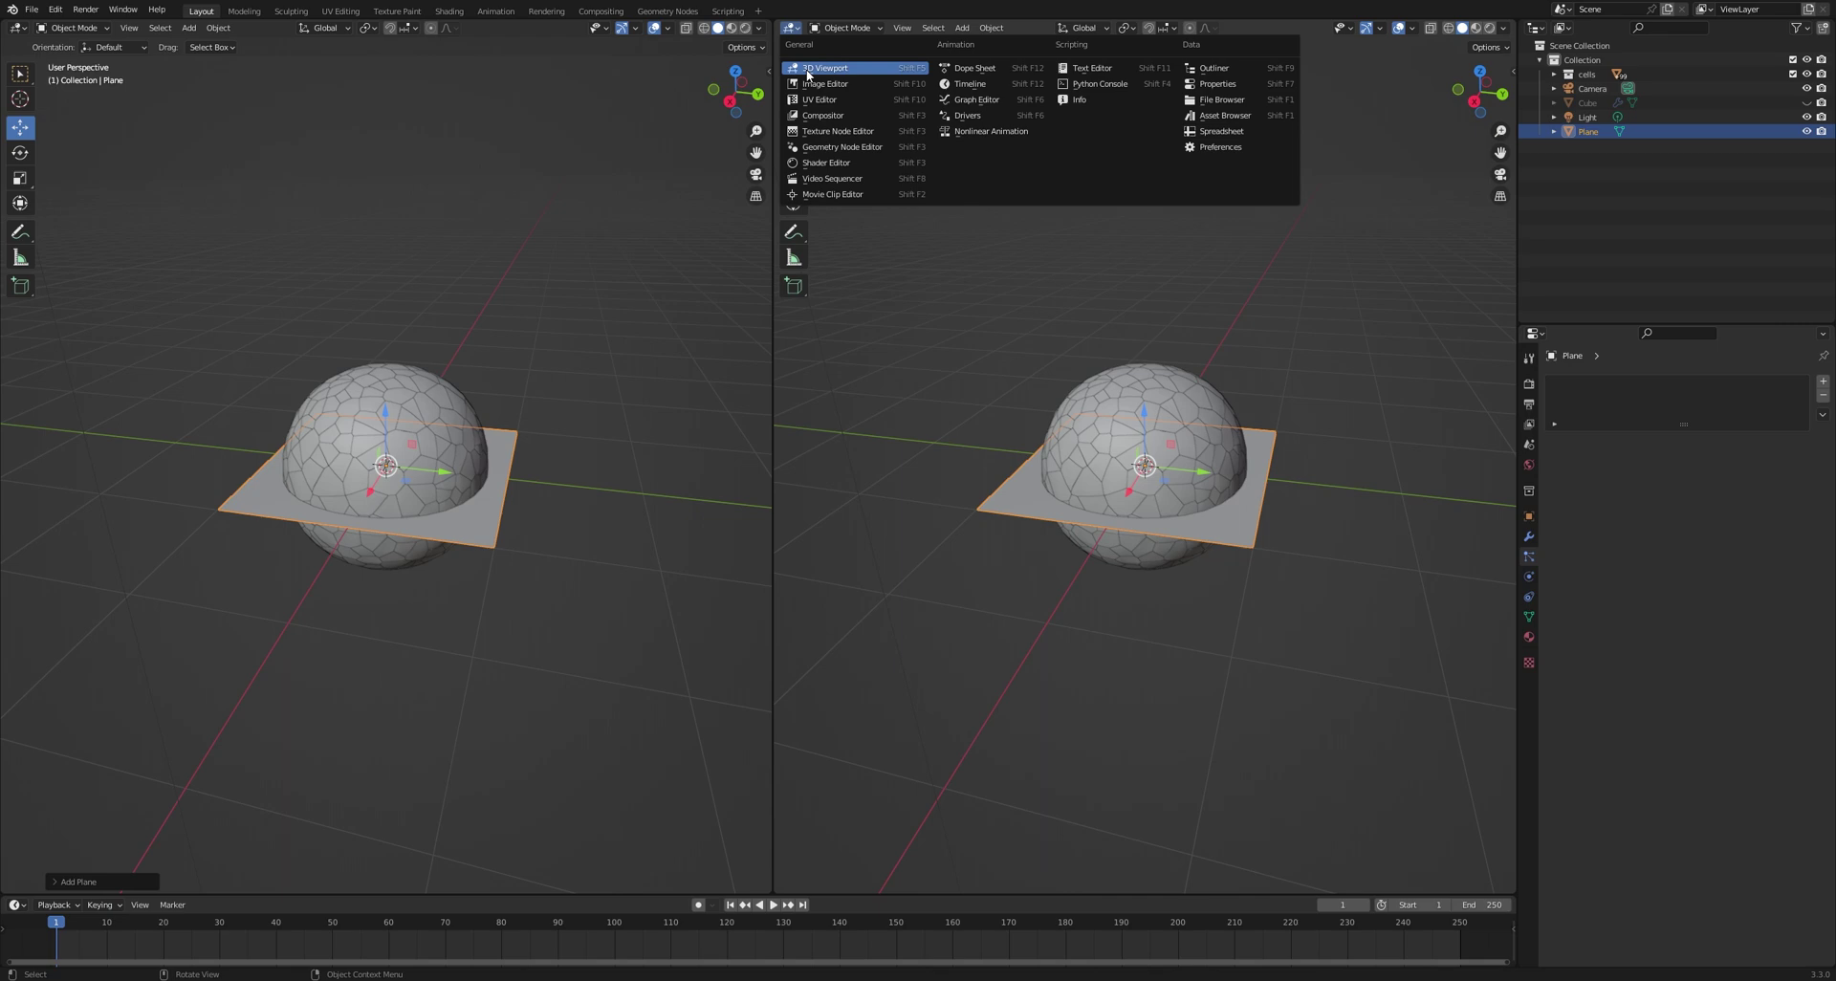
pyautogui.click(822, 155)
# Create a new geometry node tree for the plane and delete its Group Input node
pyautogui.click(1134, 31)
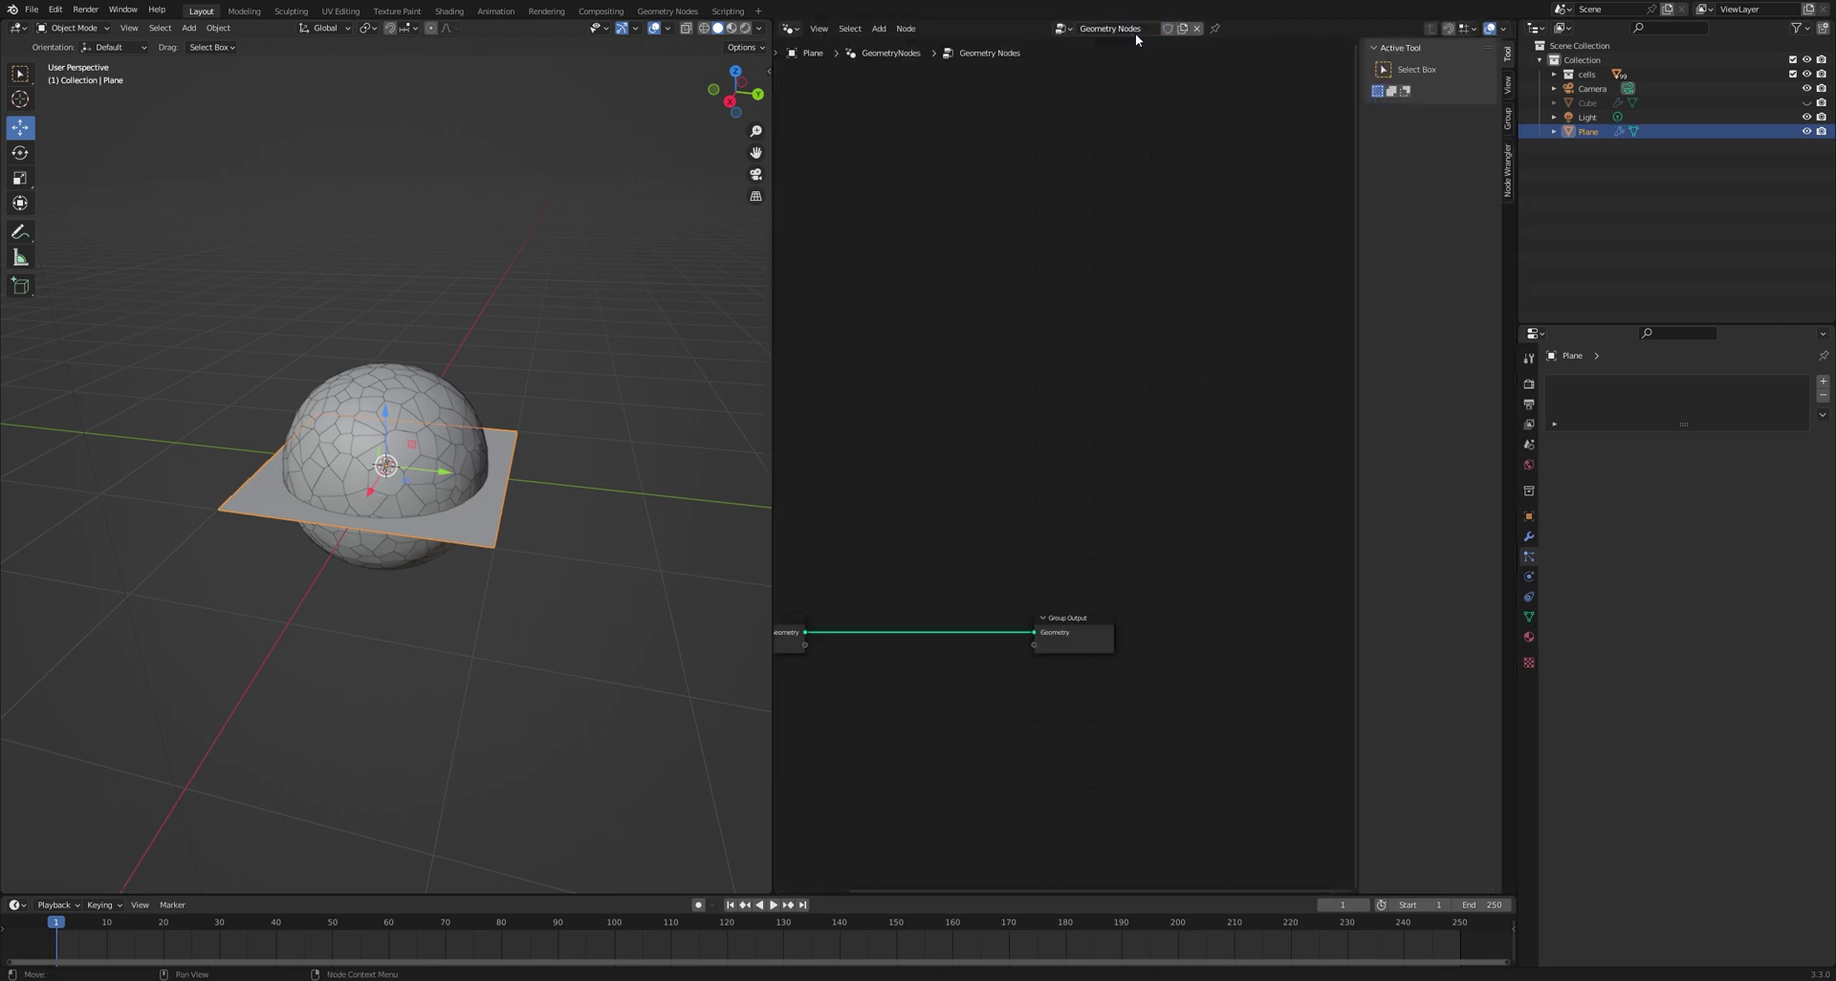
pyautogui.moveTo(823, 497); pyautogui.dragTo(967, 414, button='middle')
pyautogui.scroll(2, 1115, 415)
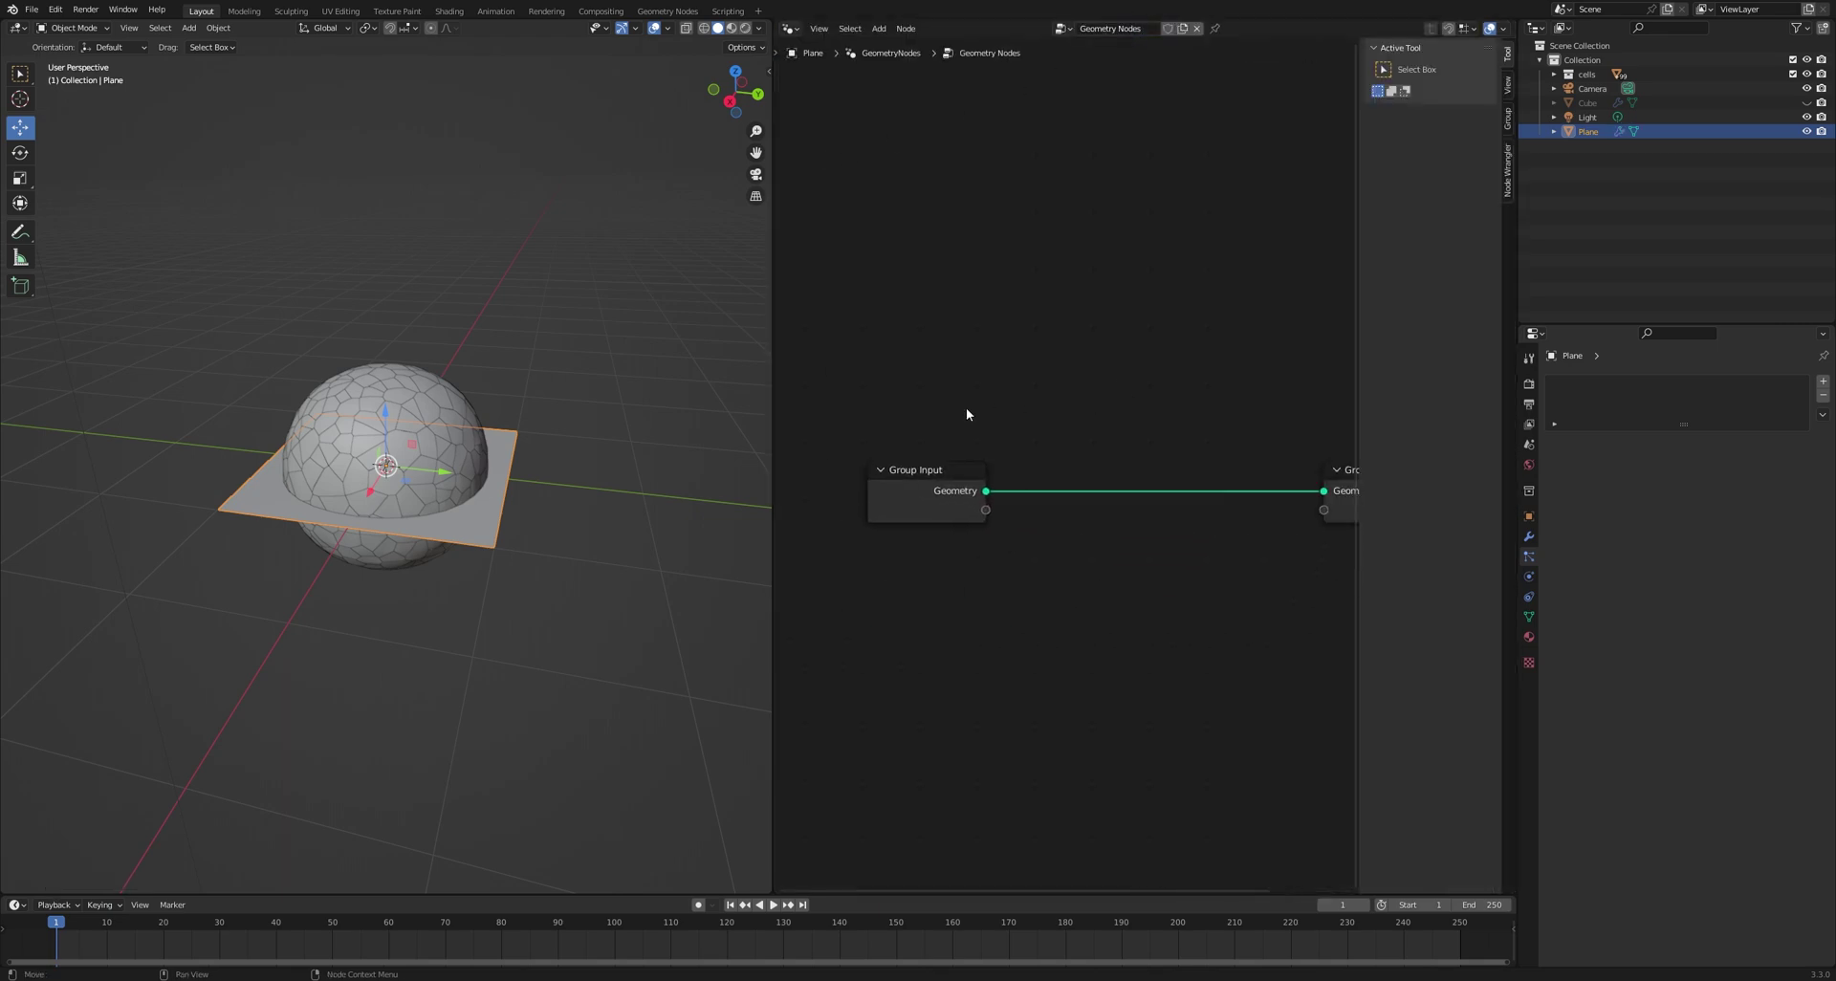
pyautogui.click(922, 468)
pyautogui.press('x')
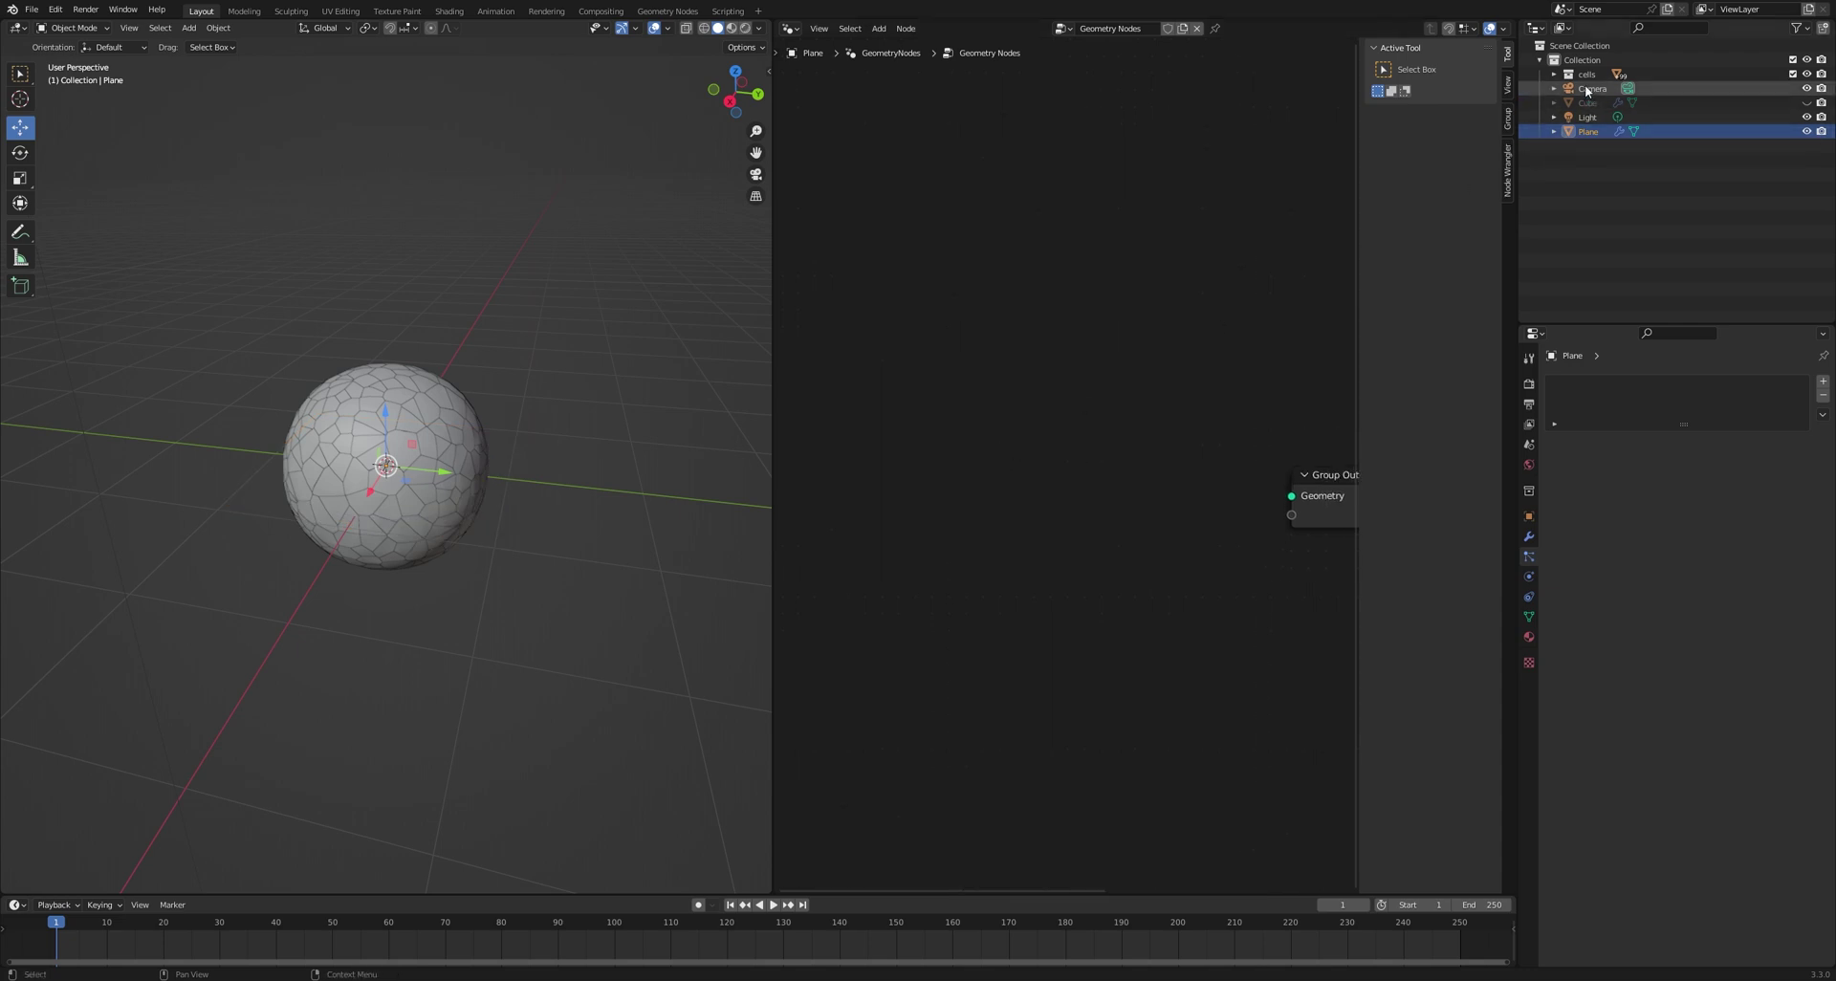
# Bring the cells collection into the node tree as a Collection Info node set to Relative, with Separate Children enabled
pyautogui.moveTo(1587, 75); pyautogui.dragTo(900, 502)
pyautogui.click(921, 549)
# Add a Scale Instances node fed by the Collection Info geometry
pyautogui.moveTo(913, 507); pyautogui.dragTo(980, 524)
pyautogui.write('sca')
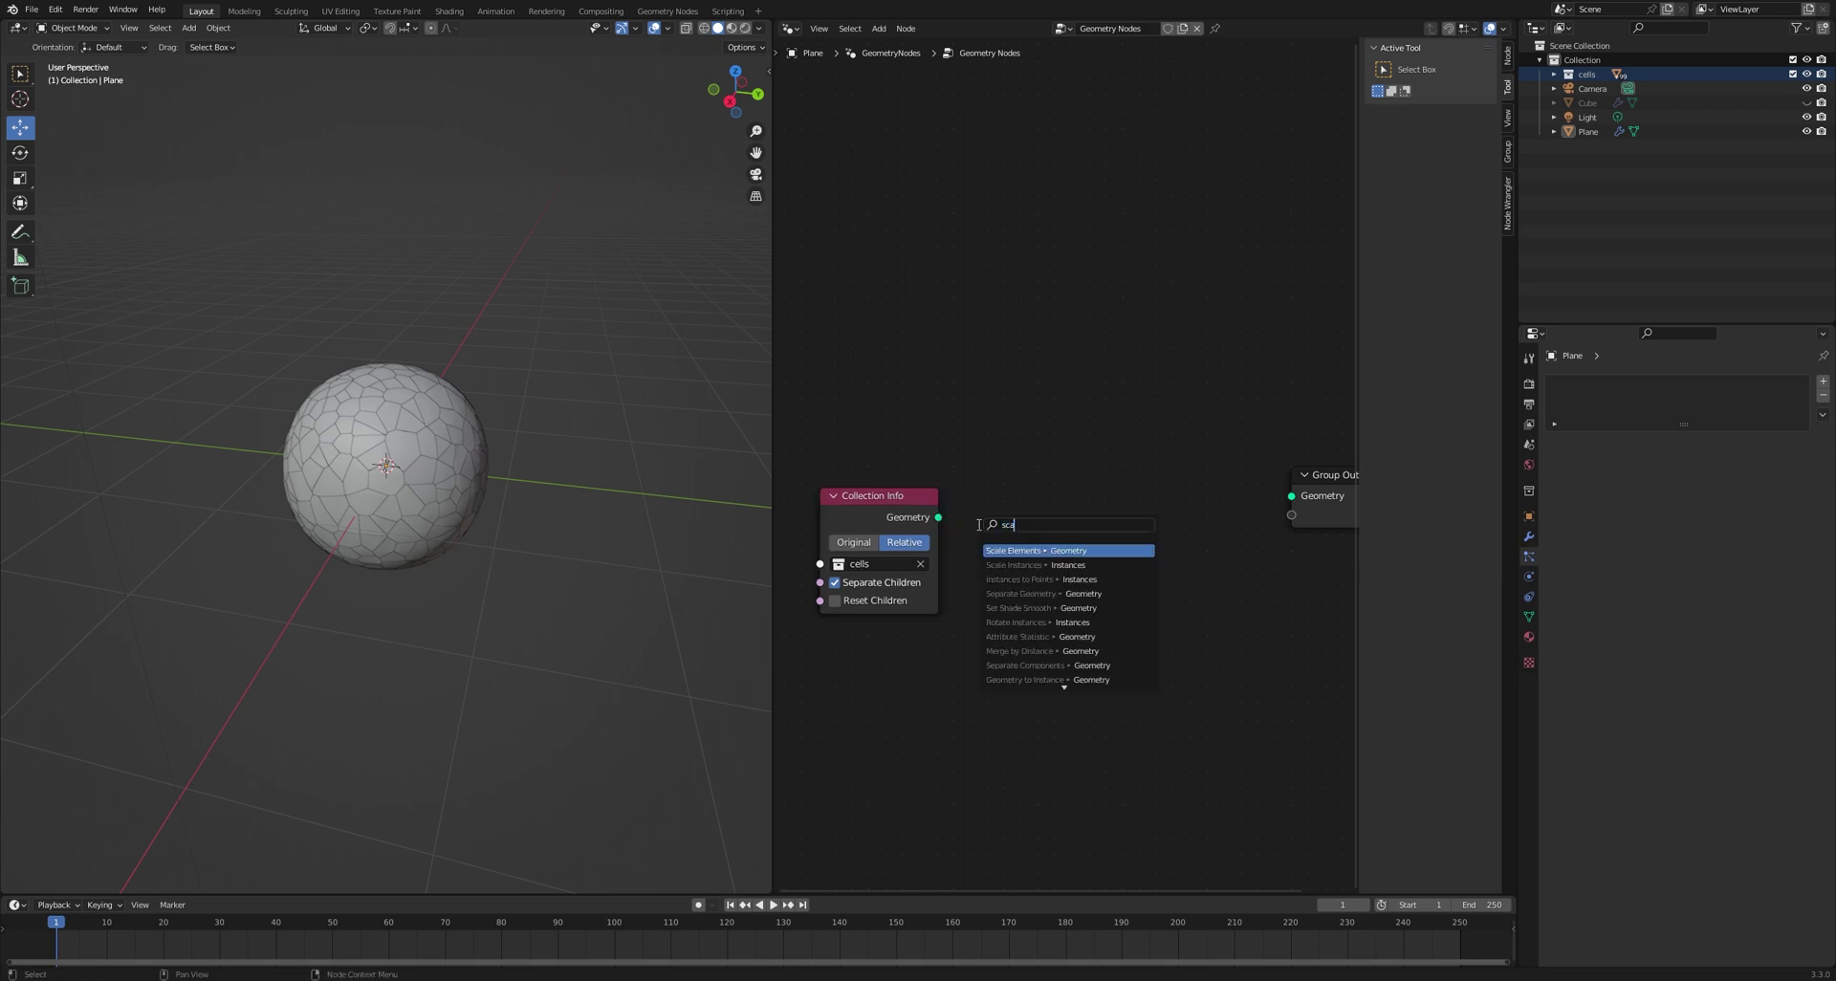
pyautogui.write('le')
pyautogui.press('Down')
pyautogui.press('Return')
pyautogui.click(980, 487)
# Add a Translate Instances node after Scale Instances and connect its output to the Group Output geometry
pyautogui.moveTo(1096, 500); pyautogui.dragTo(1143, 512)
pyautogui.write('trana')
pyautogui.click(1161, 573)
pyautogui.click(1162, 544)
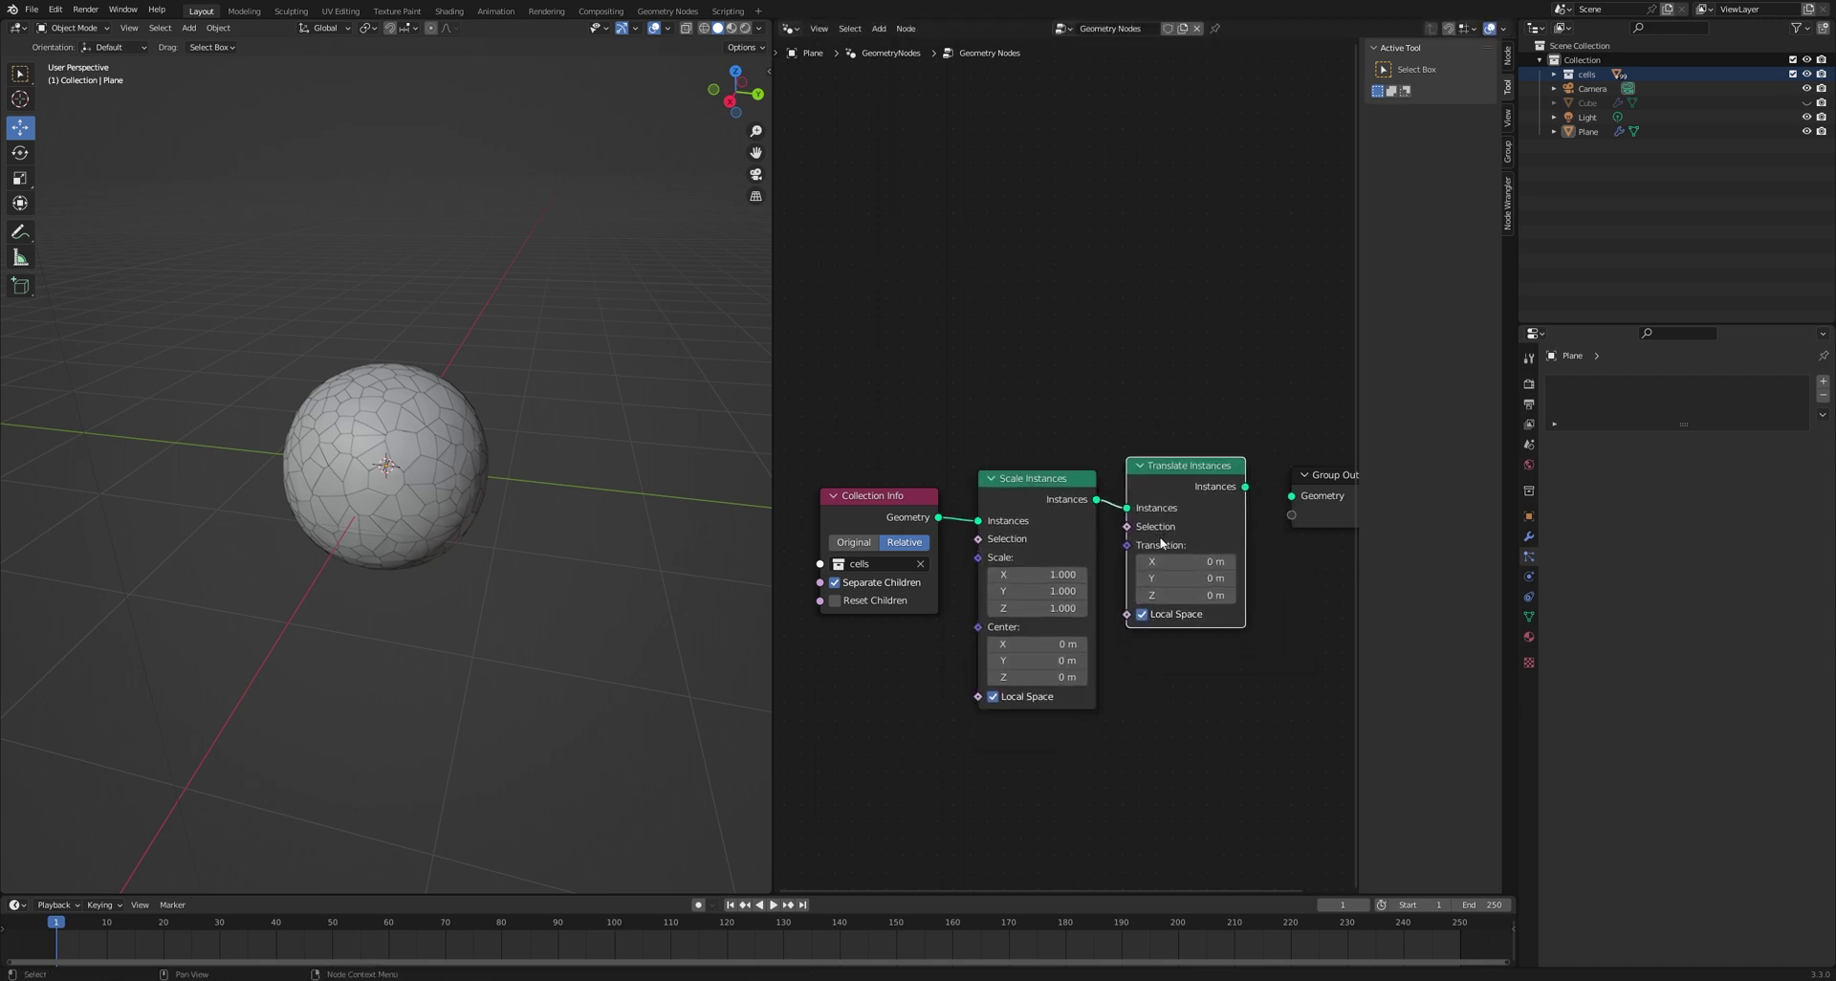
pyautogui.moveTo(1245, 488); pyautogui.dragTo(1291, 495)
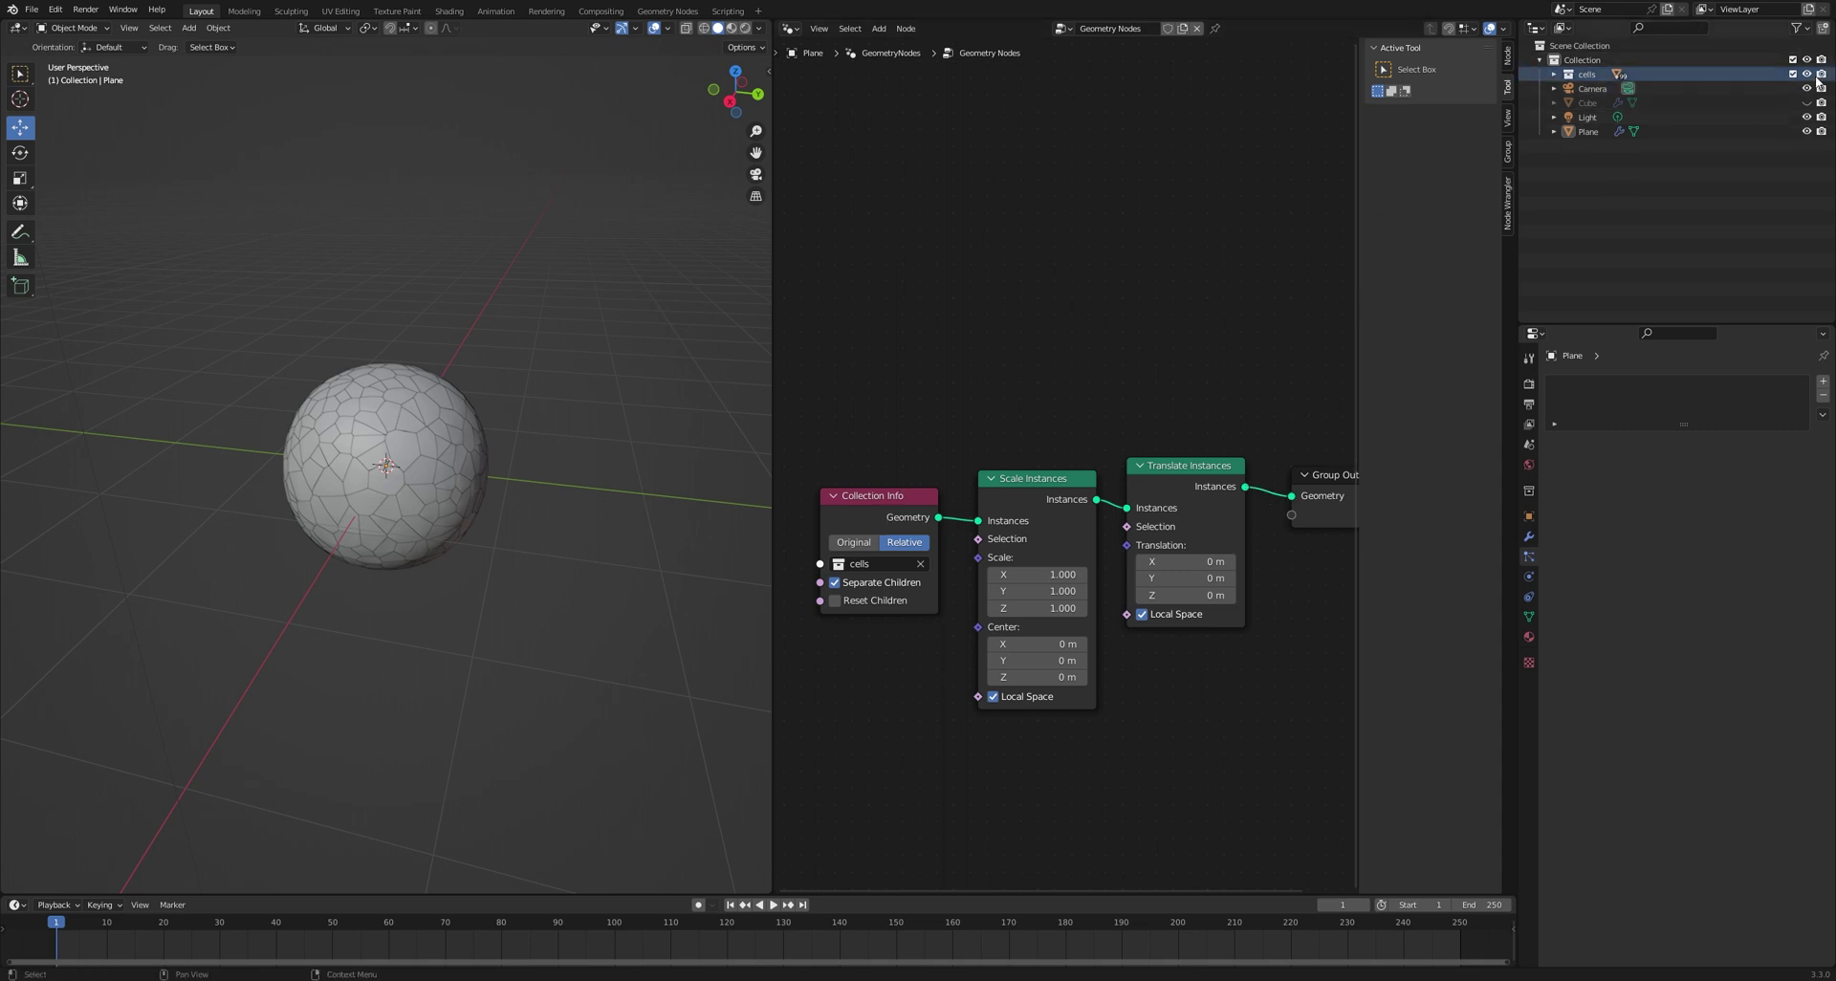
# Exclude the cells collection from the view layer and add a Position node below and before the Collection Info node
pyautogui.click(882, 501)
pyautogui.scroll(-2, 956, 546)
pyautogui.hotkey('shift', 'a')
pyautogui.click(947, 422)
pyautogui.write('pos')
pyautogui.press('Return')
pyautogui.click(815, 519)
pyautogui.click(896, 585)
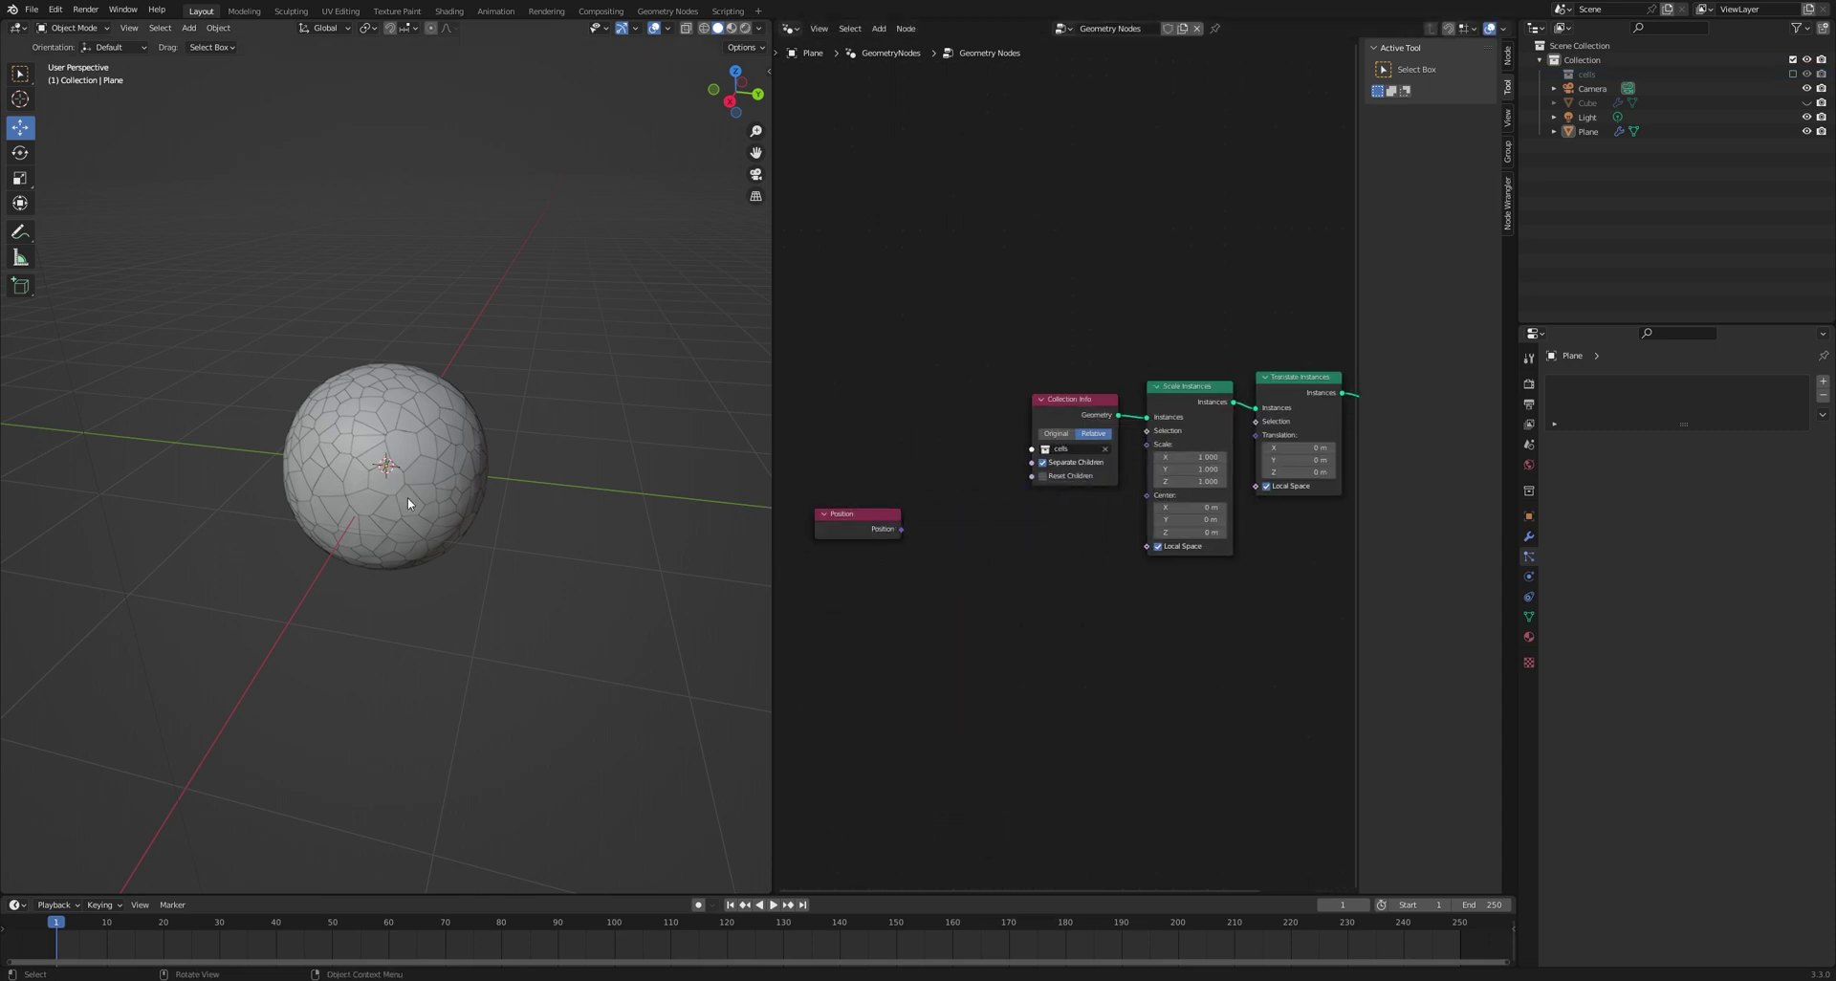
# Add a plain axes empty at the sphere's center and bring it into the plane's node tree as an Object Info node
pyautogui.hotkey('shift', 'a')
pyautogui.moveTo(536, 480)
pyautogui.moveTo(541, 623)
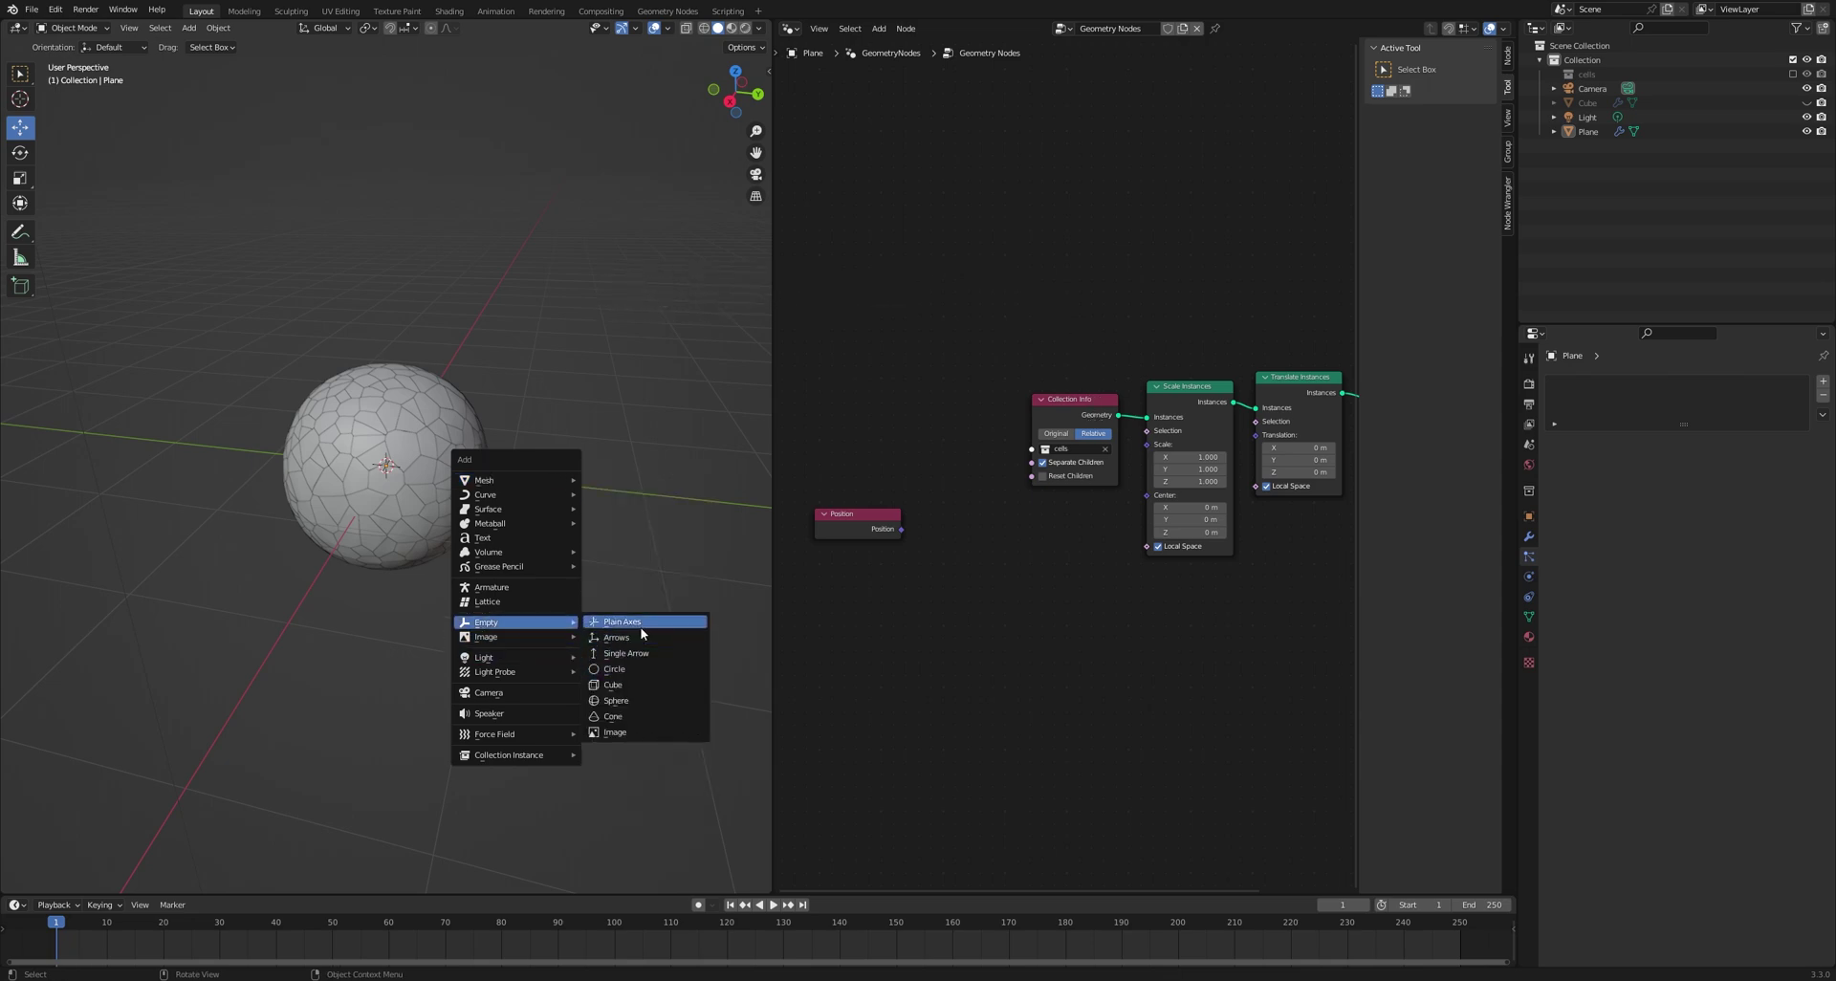
pyautogui.click(641, 627)
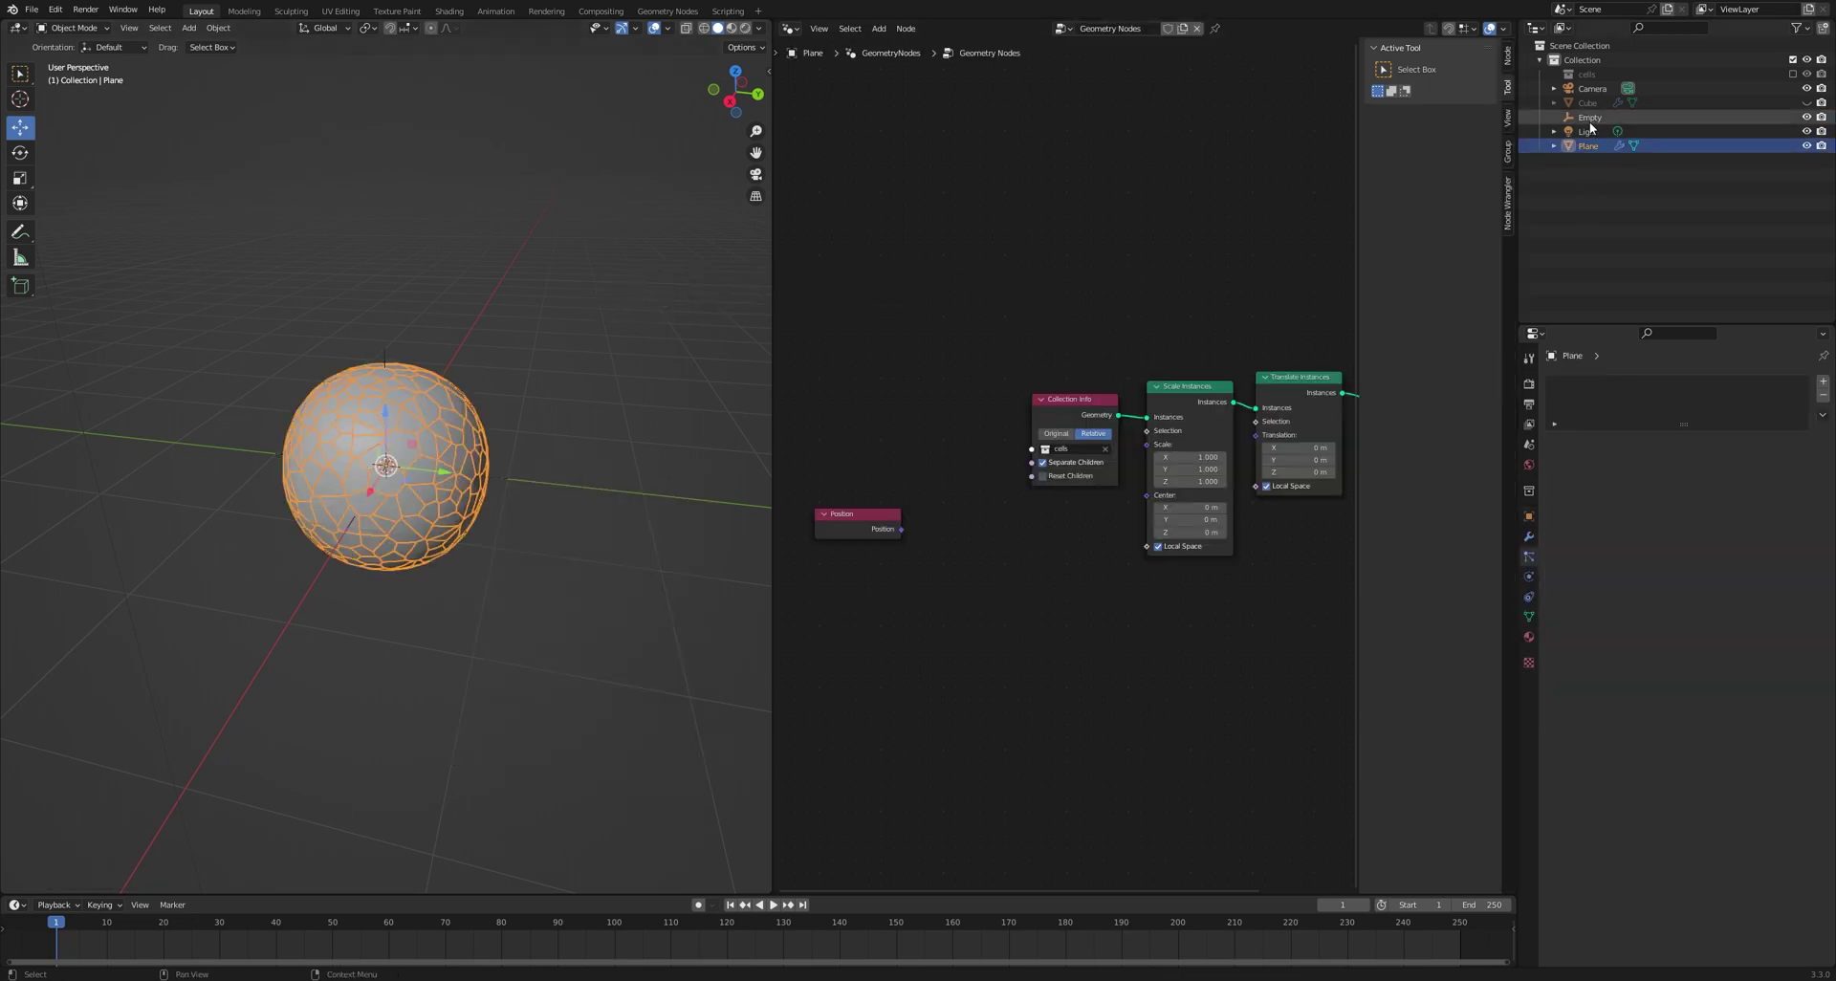
pyautogui.moveTo(1589, 118); pyautogui.dragTo(855, 573)
# Add a Vector Math node, duplicate it beside the first, and arrange the Position and Object Info nodes in front of them
pyautogui.hotkey('shift', 'a')
pyautogui.write('vec')
pyautogui.click(970, 632)
pyautogui.click(957, 577)
pyautogui.hotkey('shift', 'd')
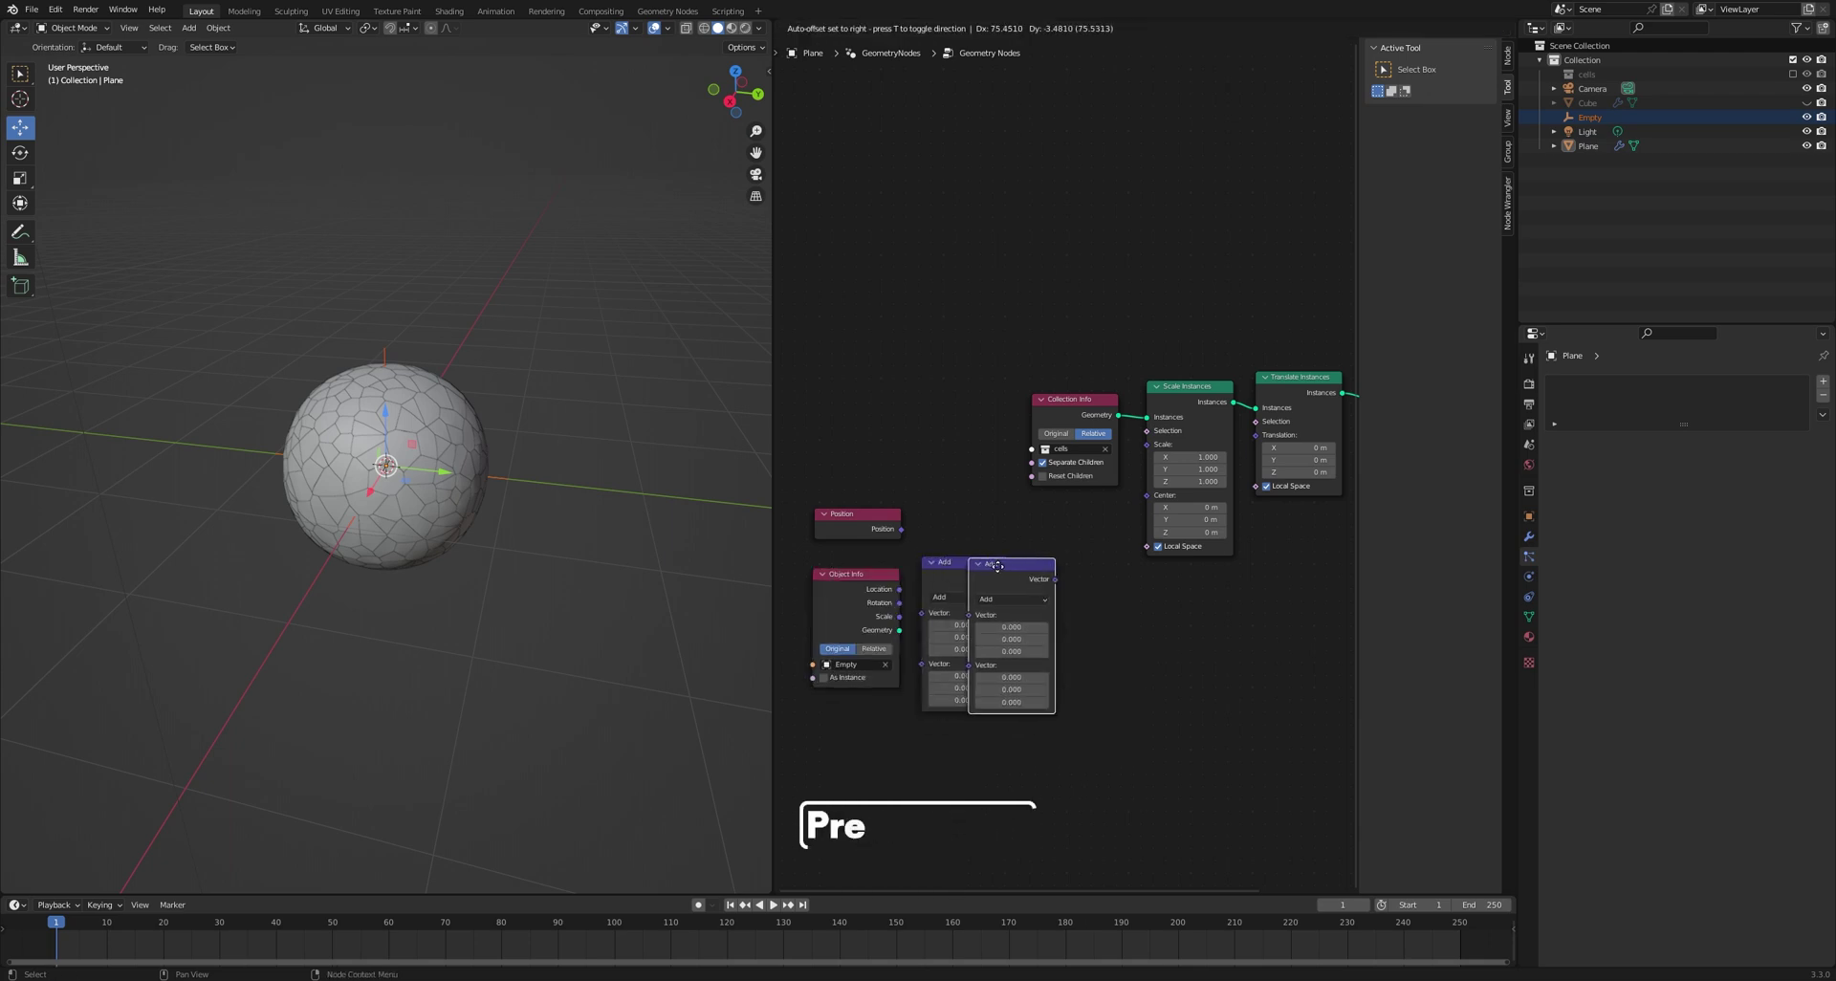
pyautogui.click(1046, 567)
pyautogui.moveTo(858, 515); pyautogui.dragTo(851, 529)
pyautogui.moveTo(863, 584); pyautogui.dragTo(851, 608)
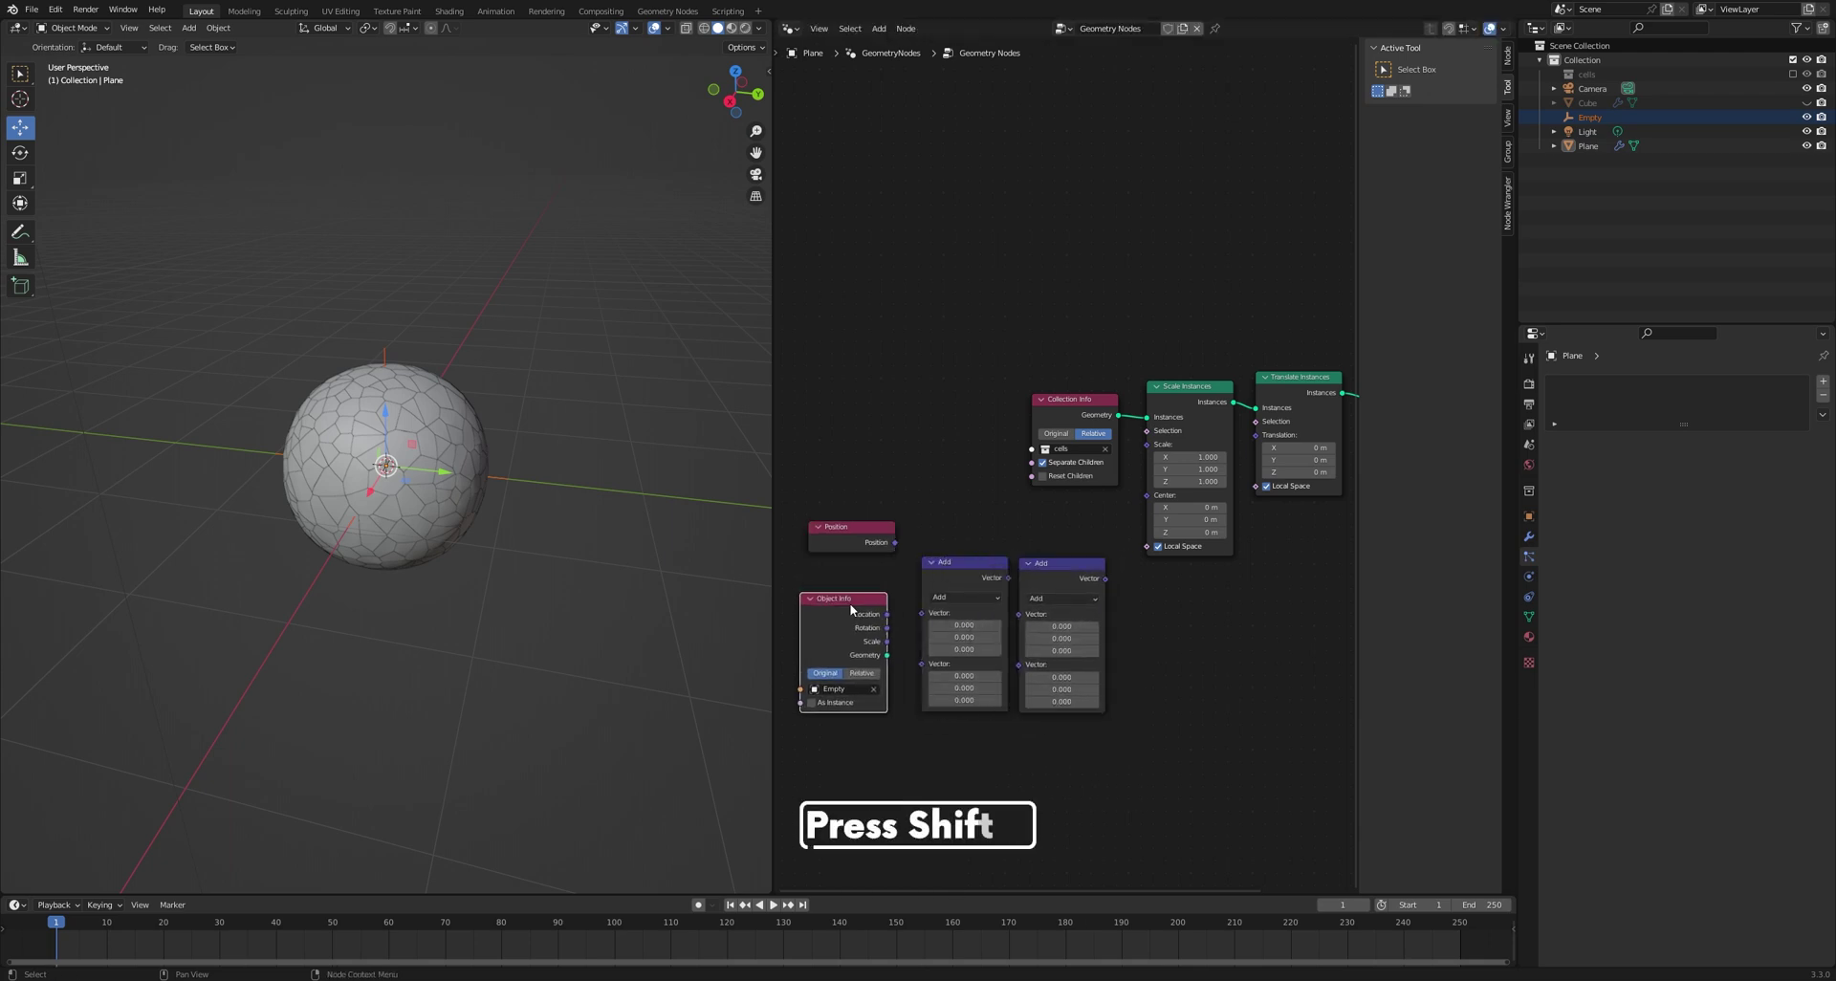
# Feed Position and the empty's Location into the first Vector Math node, chain it into the second, and set the second to Dot Product
pyautogui.moveTo(895, 542); pyautogui.dragTo(921, 613)
pyautogui.moveTo(851, 599); pyautogui.dragTo(921, 628)
pyautogui.moveTo(1017, 561); pyautogui.dragTo(1029, 593)
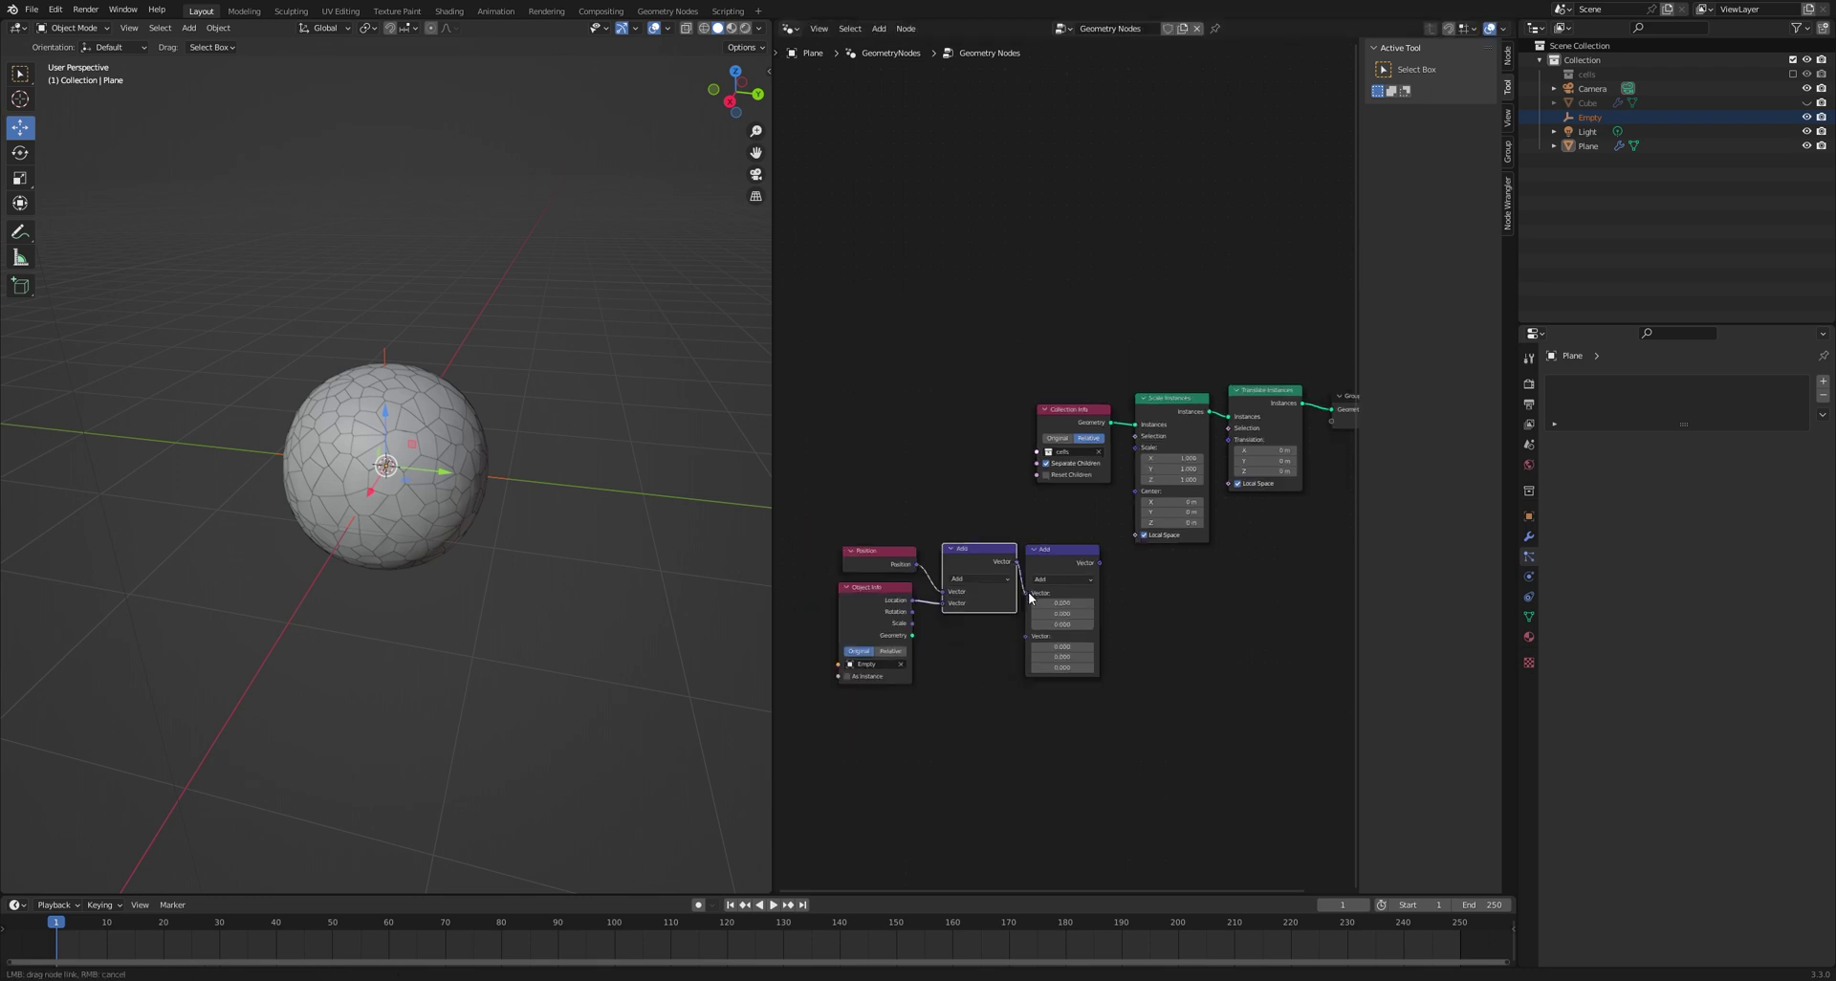
pyautogui.scroll(1, 1043, 579)
pyautogui.click(1077, 560)
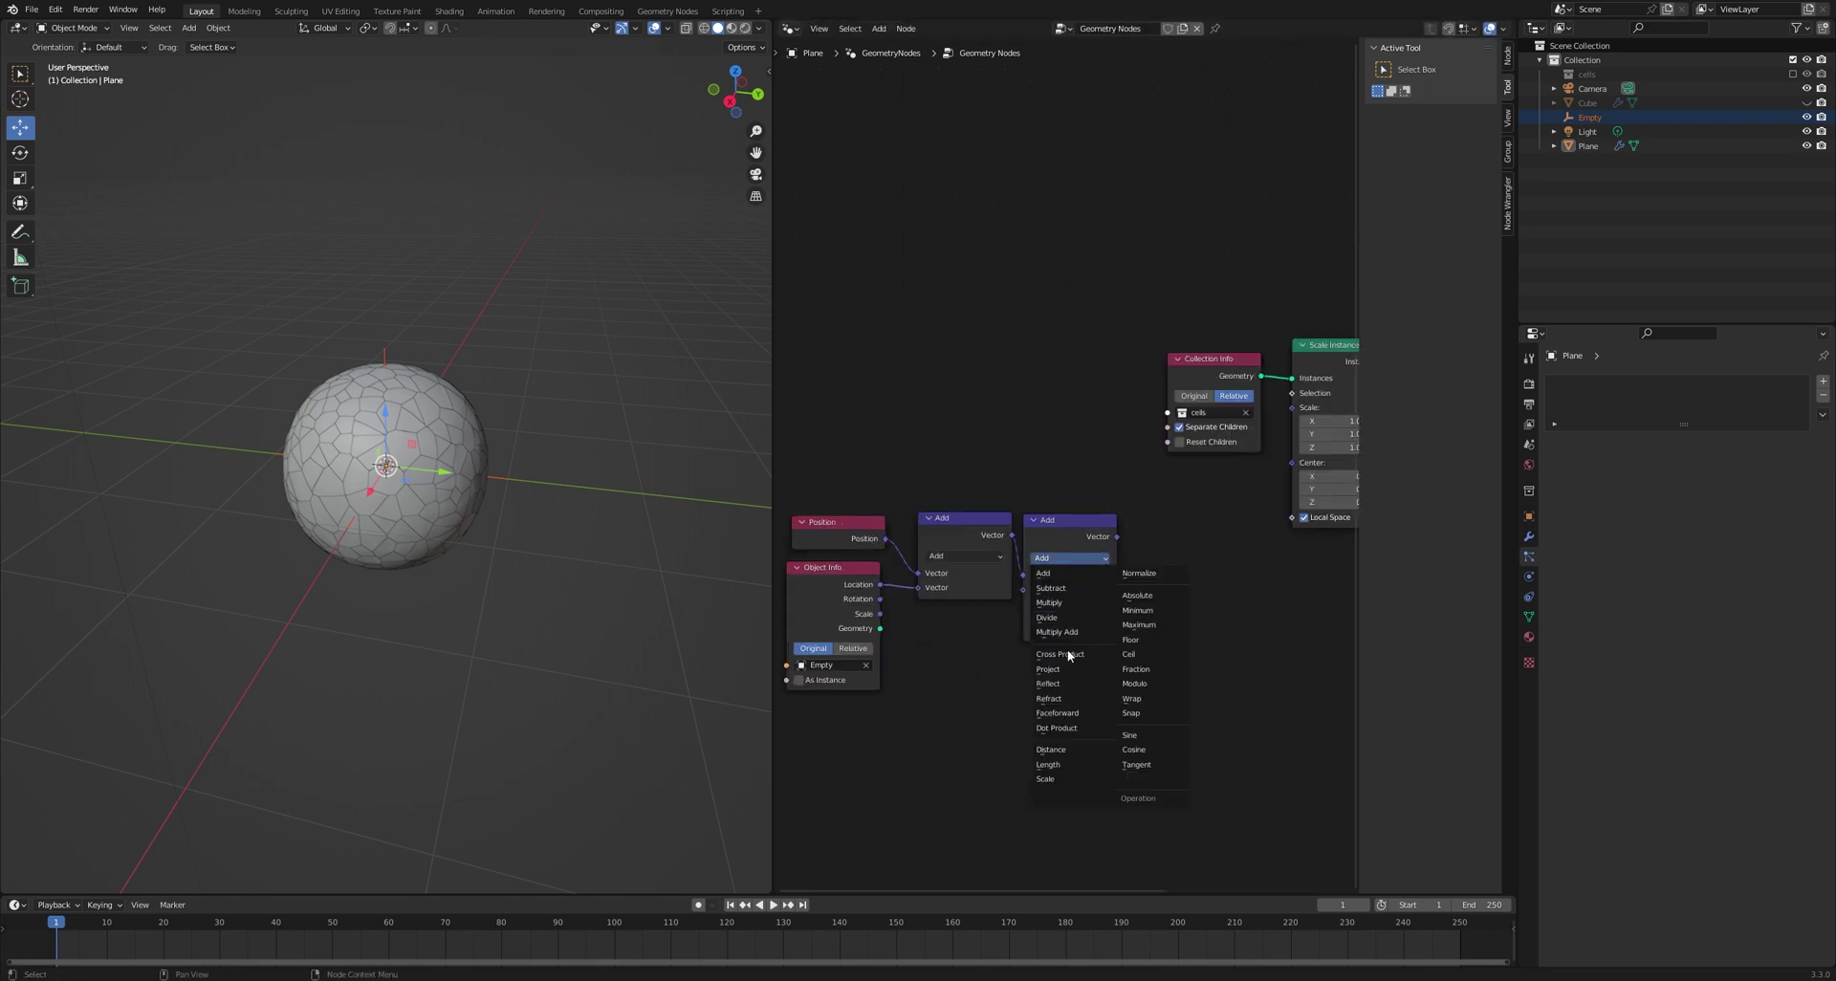
pyautogui.click(1064, 729)
# Switch the 3D viewport to front view and set the Dot Product vector's X value to 3
pyautogui.moveTo(1126, 611); pyautogui.dragTo(1037, 632, button='middle')
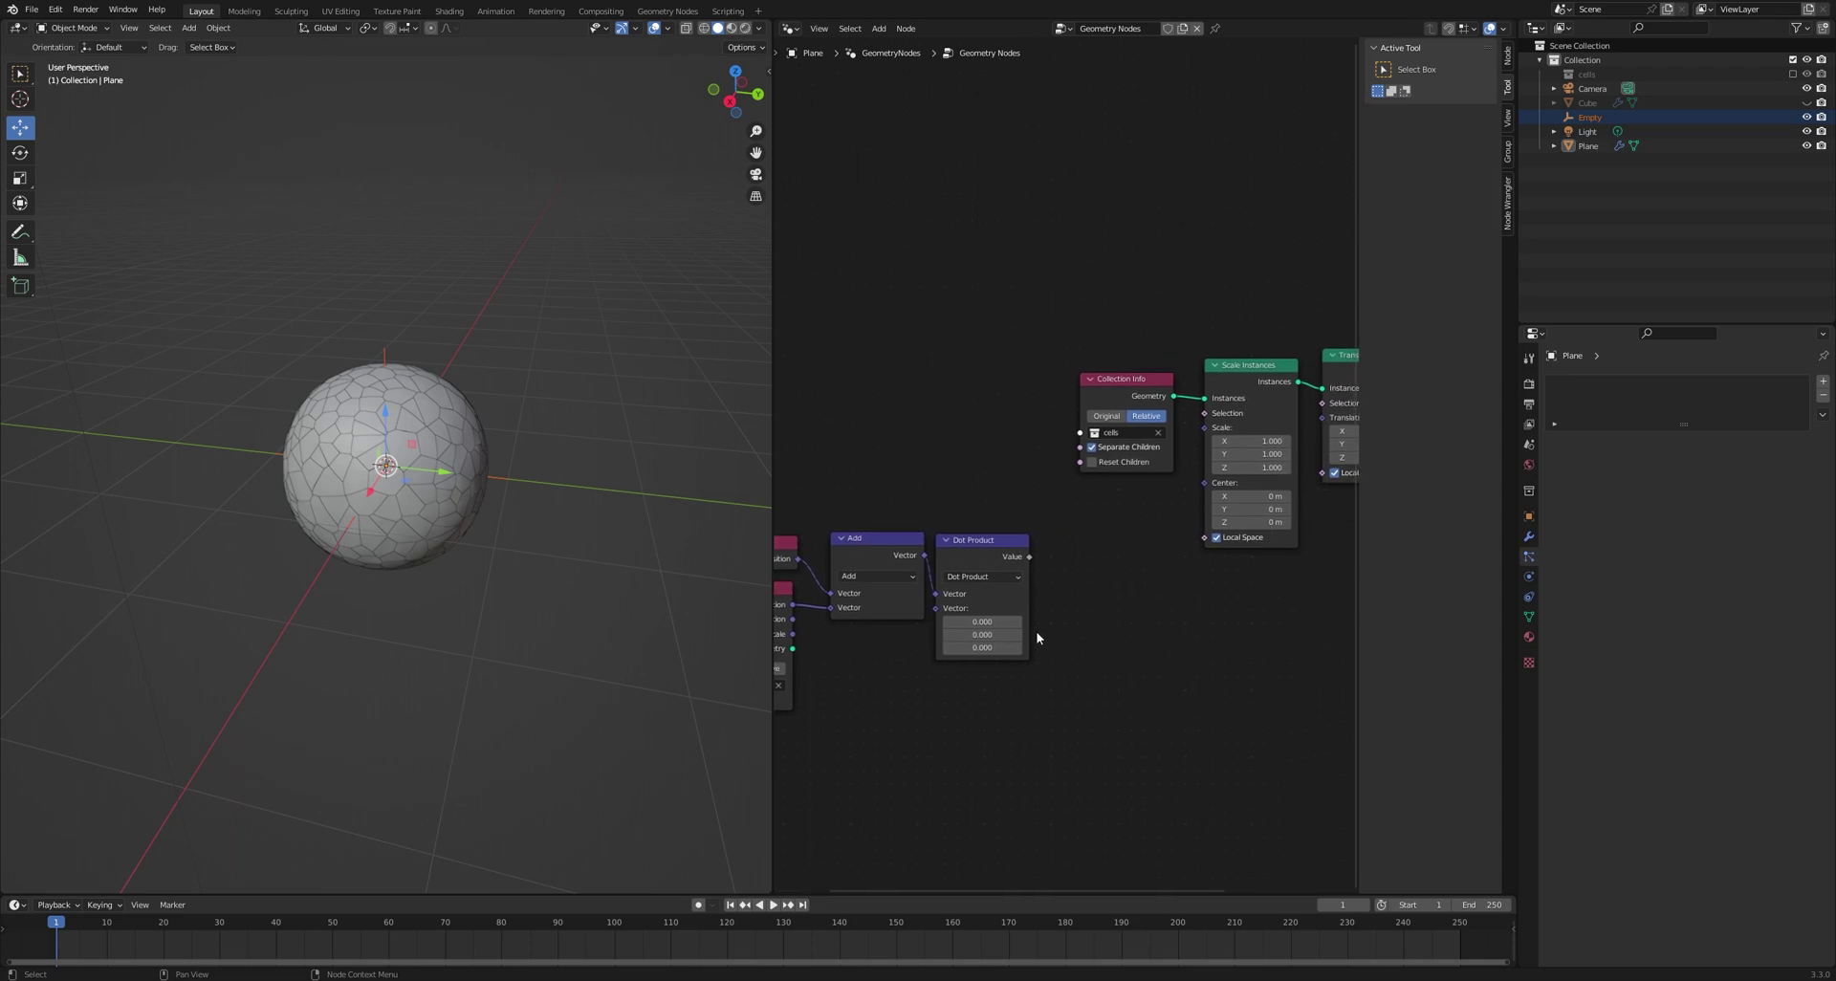
pyautogui.click(1007, 625)
pyautogui.click(861, 331)
pyautogui.press('KP_1')
pyautogui.click(981, 622)
pyautogui.write('1')
pyautogui.press('Return')
# Add a Map Range node fed by the Dot Product value and connect its result to the Scale input of Scale Instances
pyautogui.hotkey('shift', 'a')
pyautogui.write('map')
pyautogui.press('Return')
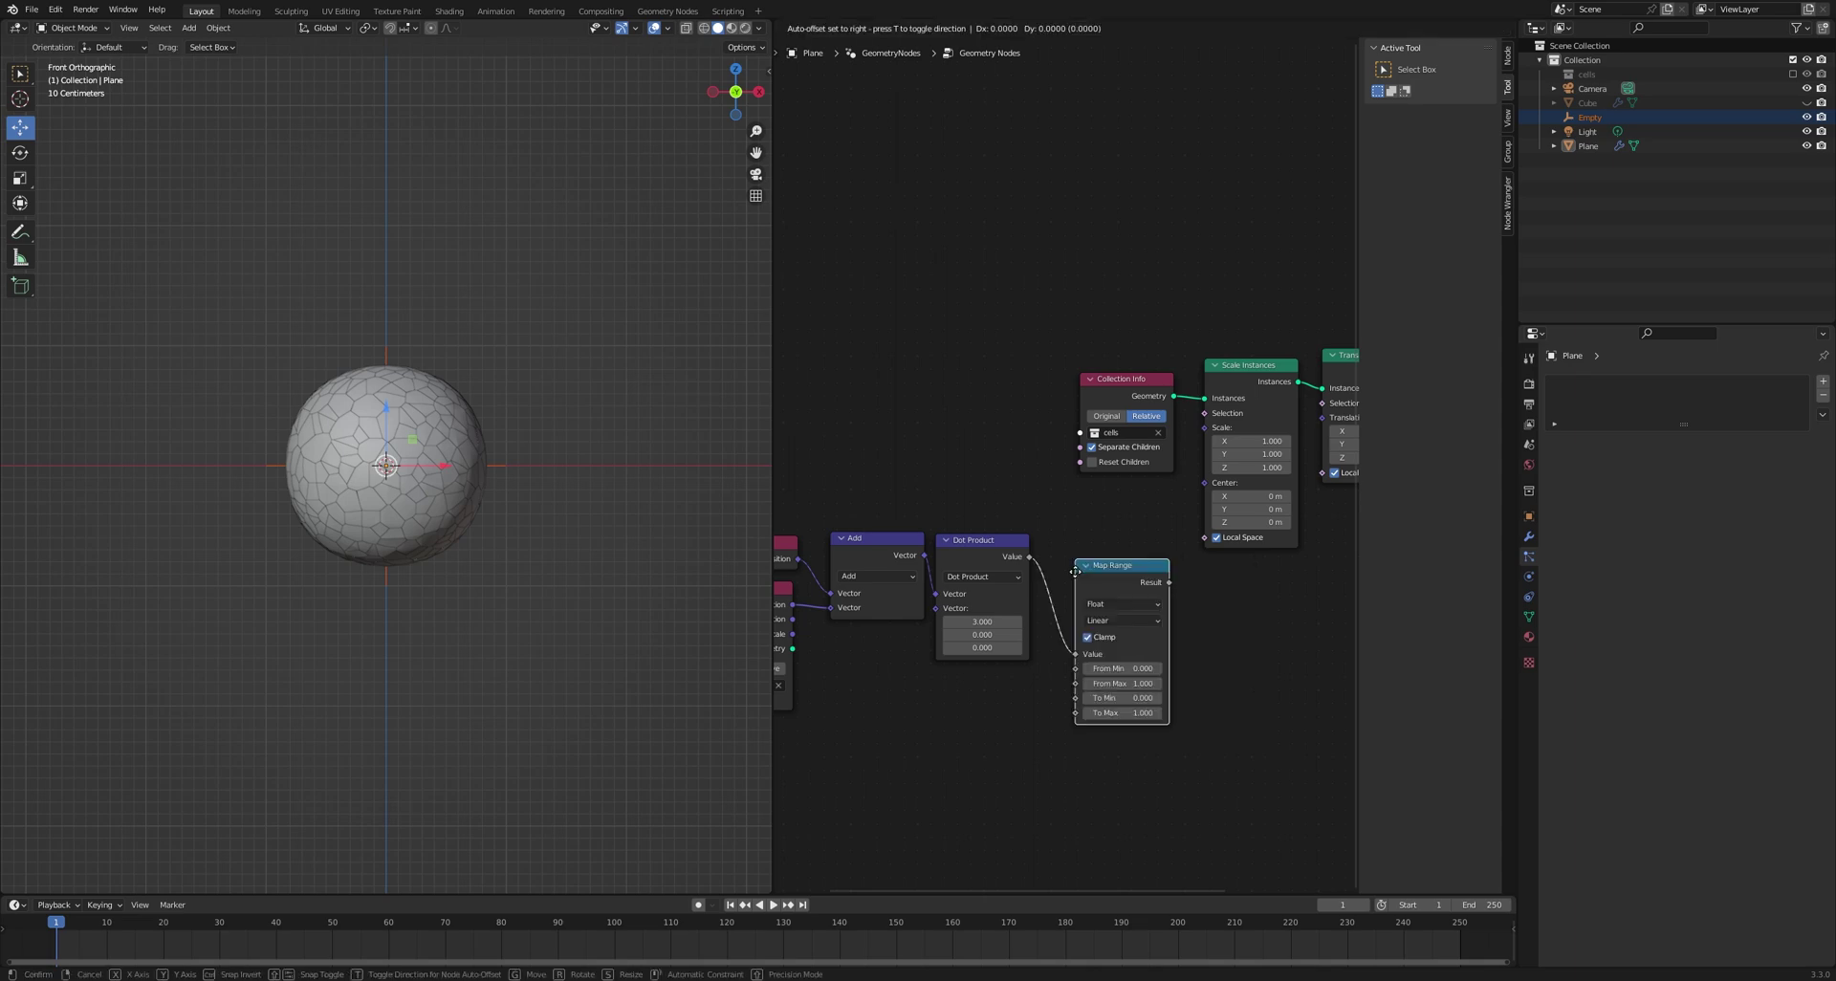
pyautogui.click(1143, 543)
pyautogui.moveTo(1156, 536); pyautogui.dragTo(1204, 428)
# Change the first Vector Math node to Subtract and move the empty along X to test the scaling
pyautogui.moveTo(860, 579); pyautogui.dragTo(882, 583, button='middle')
pyautogui.click(882, 583)
pyautogui.click(890, 605)
pyautogui.moveTo(446, 468)
pyautogui.mouseDown()
pyautogui.moveTo(603, 468)
pyautogui.moveTo(444, 469)
pyautogui.mouseUp()
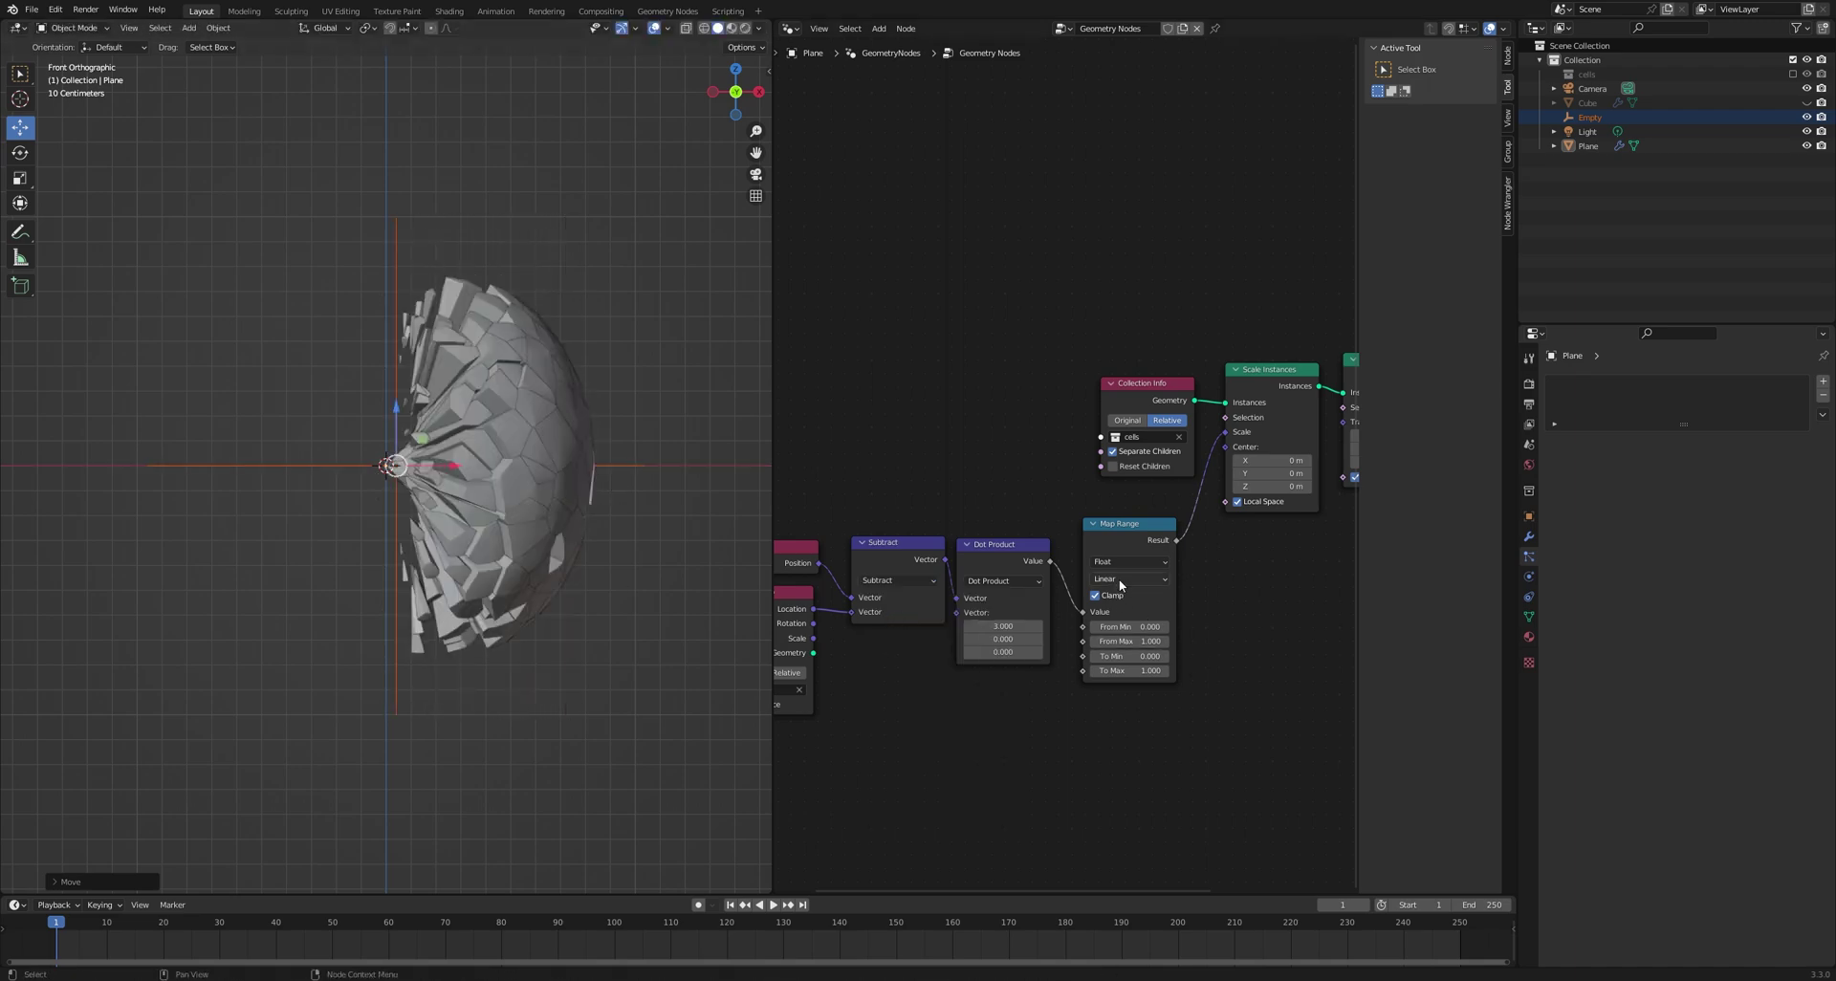
# Set the Map Range interpolation to Smoother Step and move the empty along X to test it
pyautogui.click(1121, 579)
pyautogui.click(1123, 643)
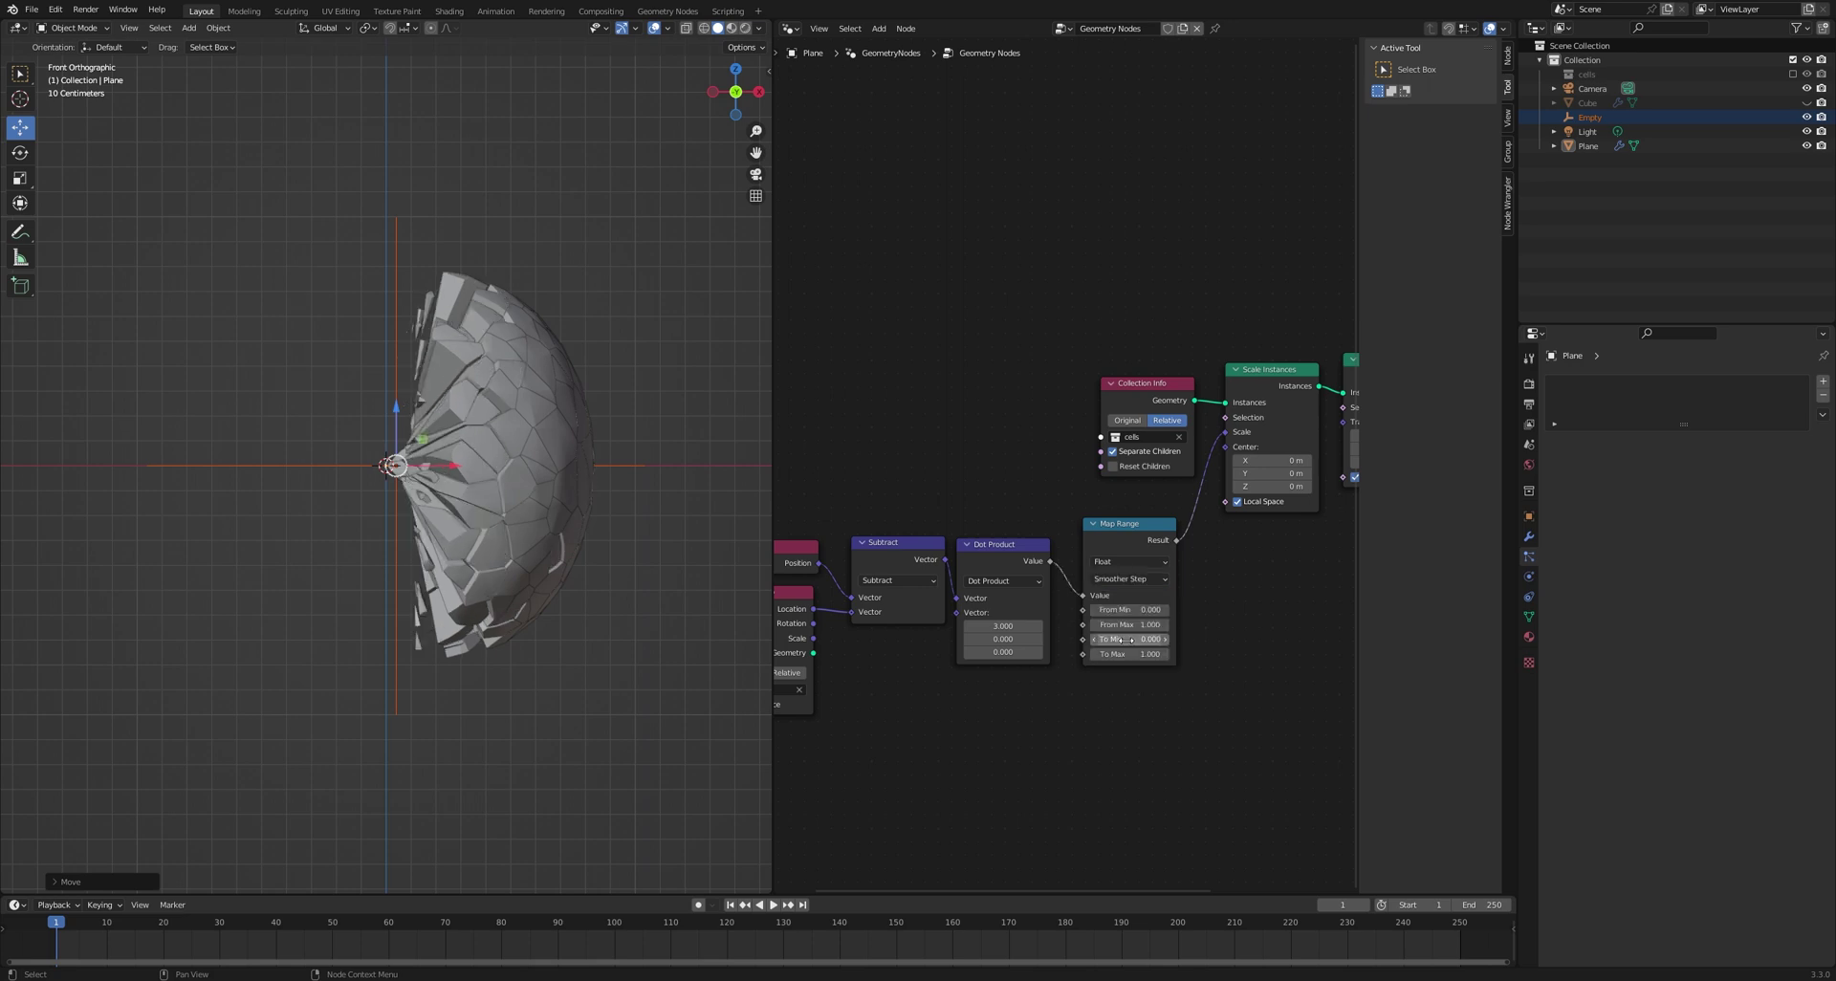
pyautogui.moveTo(454, 466); pyautogui.dragTo(463, 470)
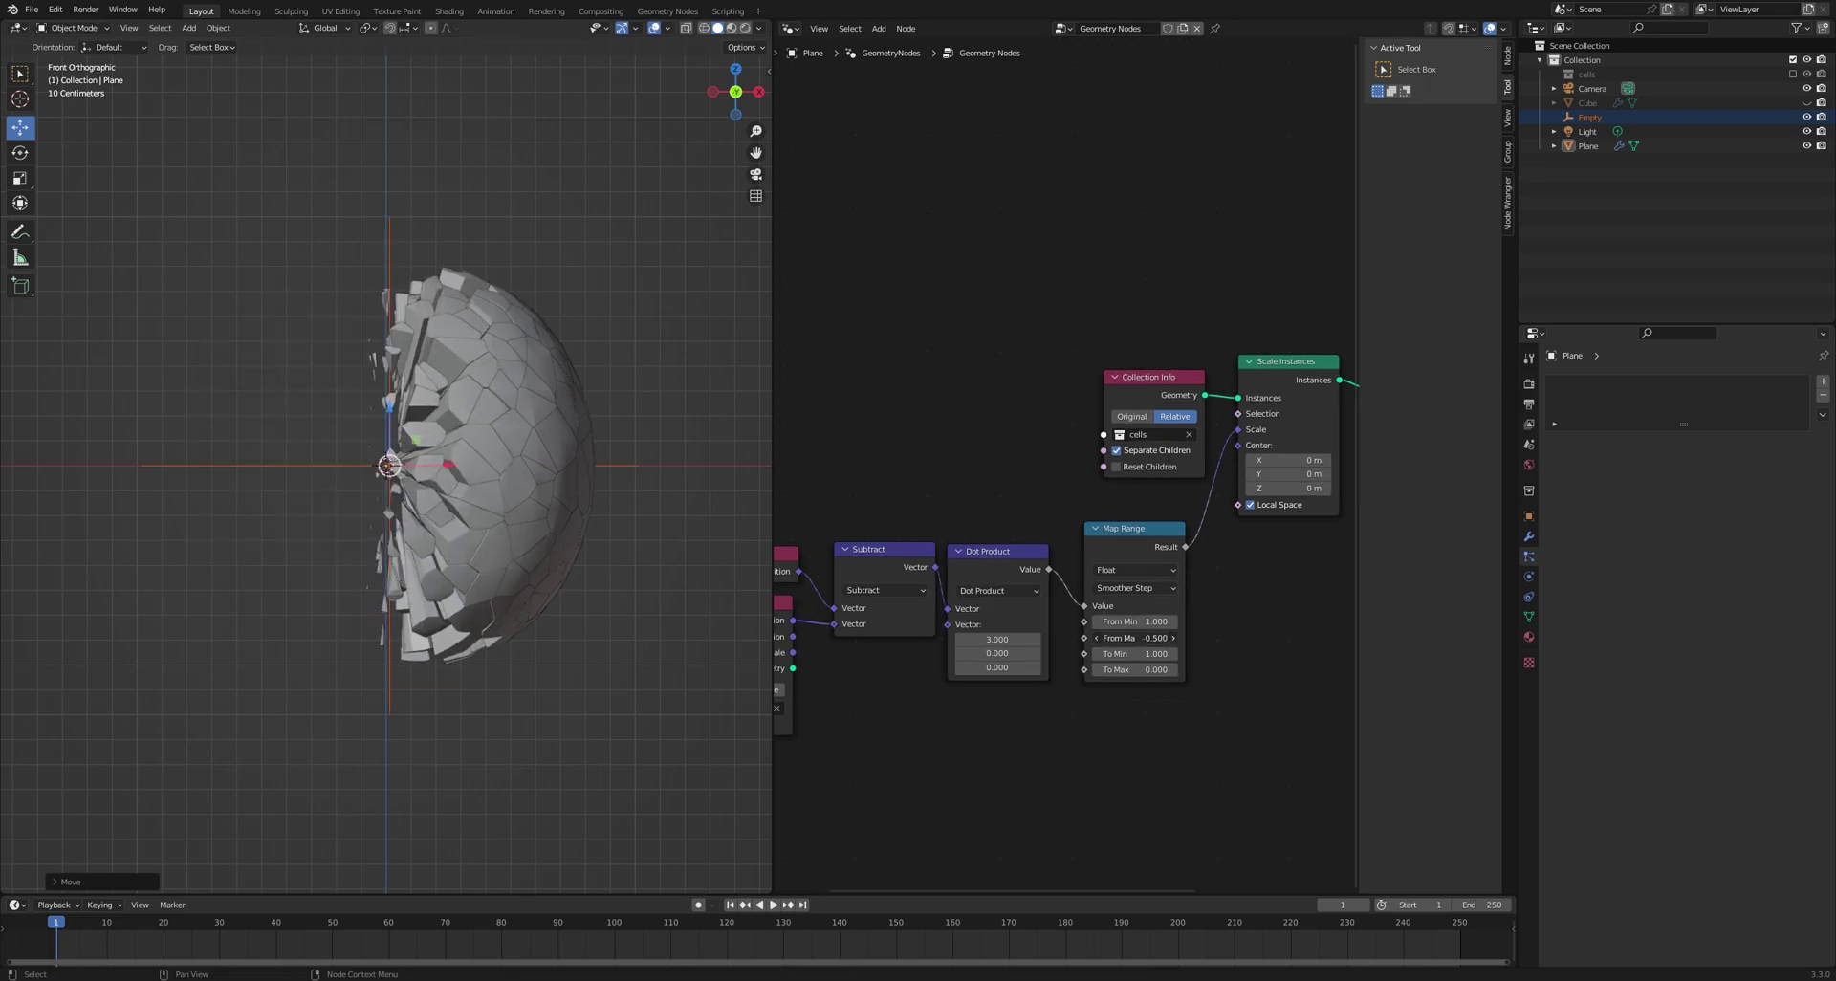
# Try other Map Range limits, including To Min 1.5 and To Max -2, while moving the empty along X
pyautogui.press('Return')
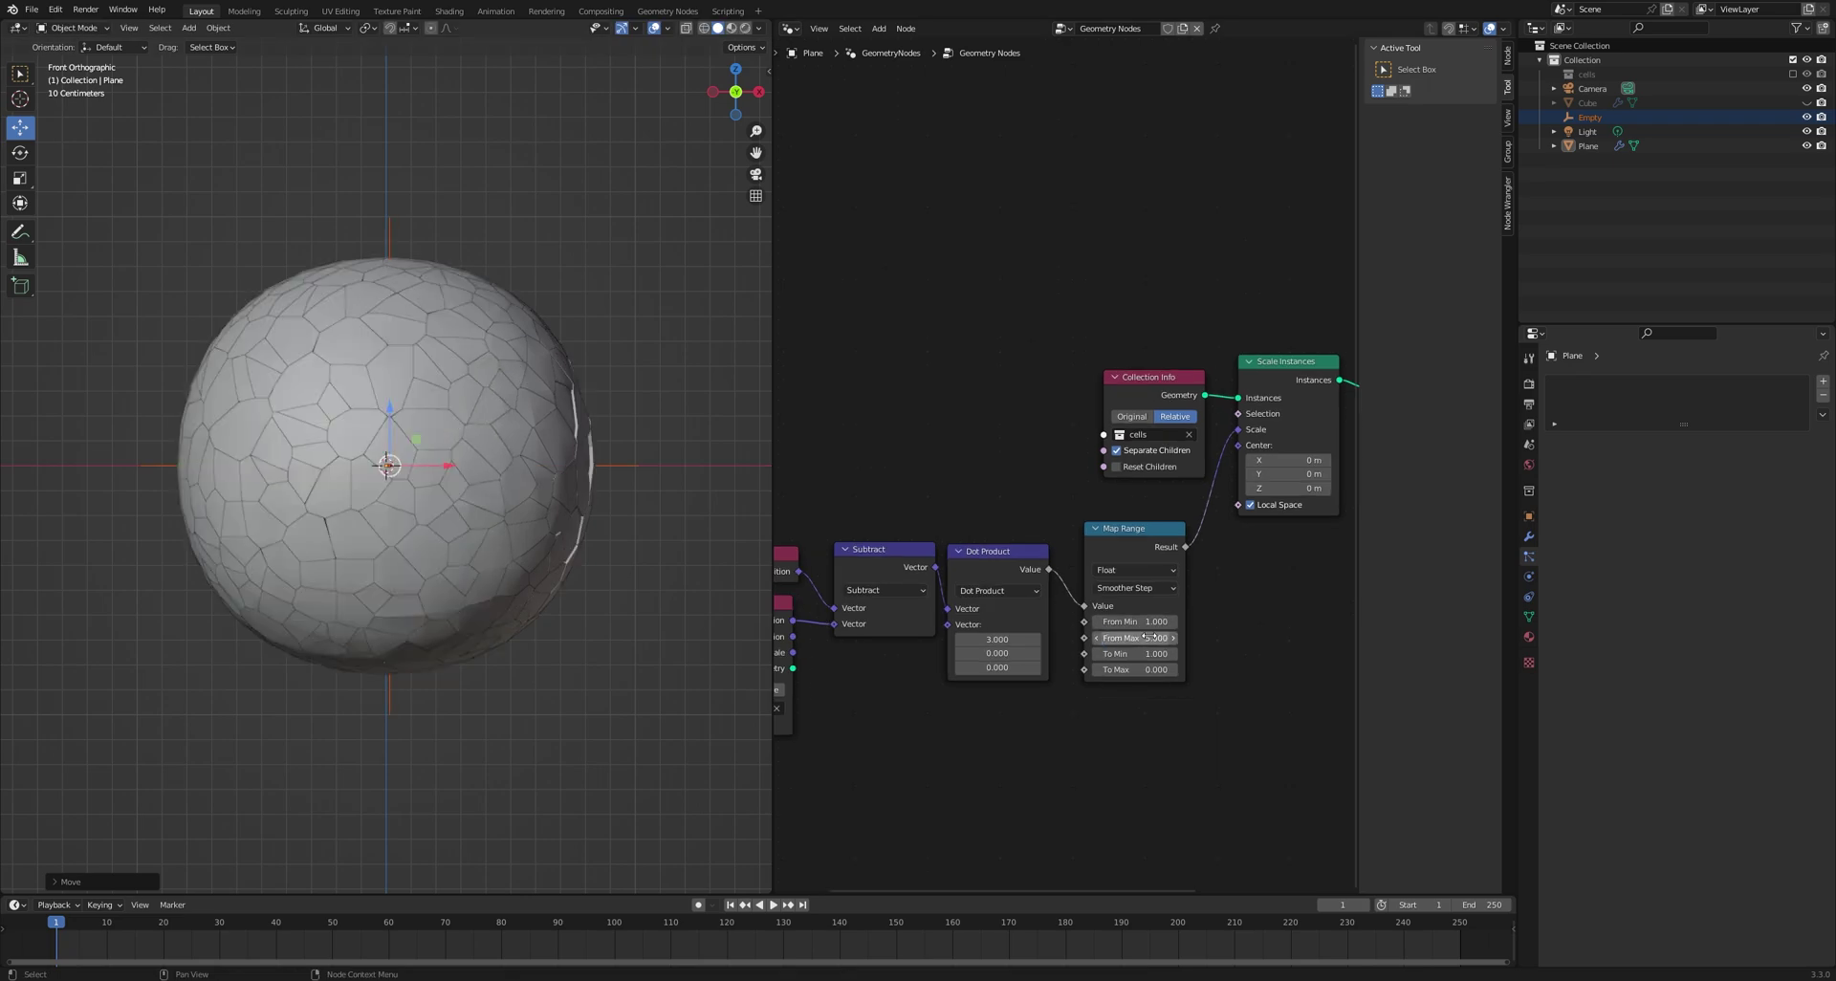
pyautogui.moveTo(456, 465); pyautogui.dragTo(66, 460)
pyautogui.rightClick(66, 460)
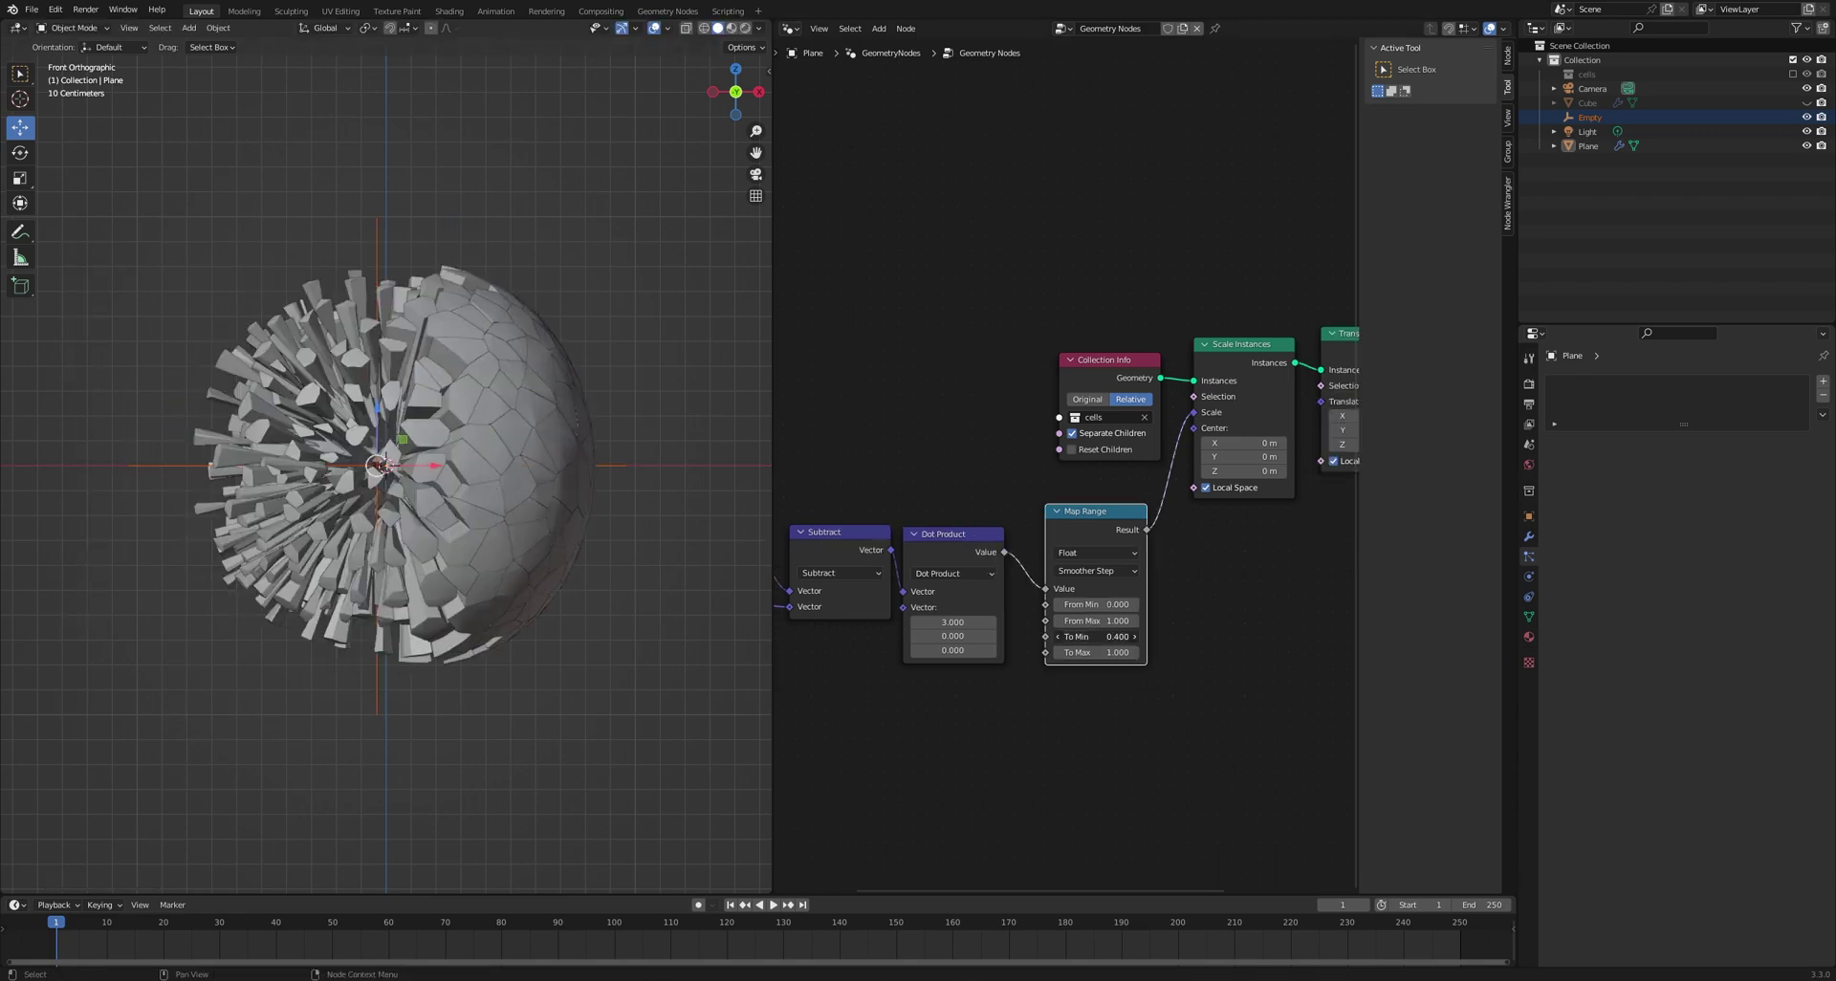
pyautogui.keyDown('ctrl'); pyautogui.moveTo(1096, 636); pyautogui.dragTo(1202, 636); pyautogui.keyUp('ctrl')
pyautogui.moveTo(426, 472); pyautogui.dragTo(465, 483)
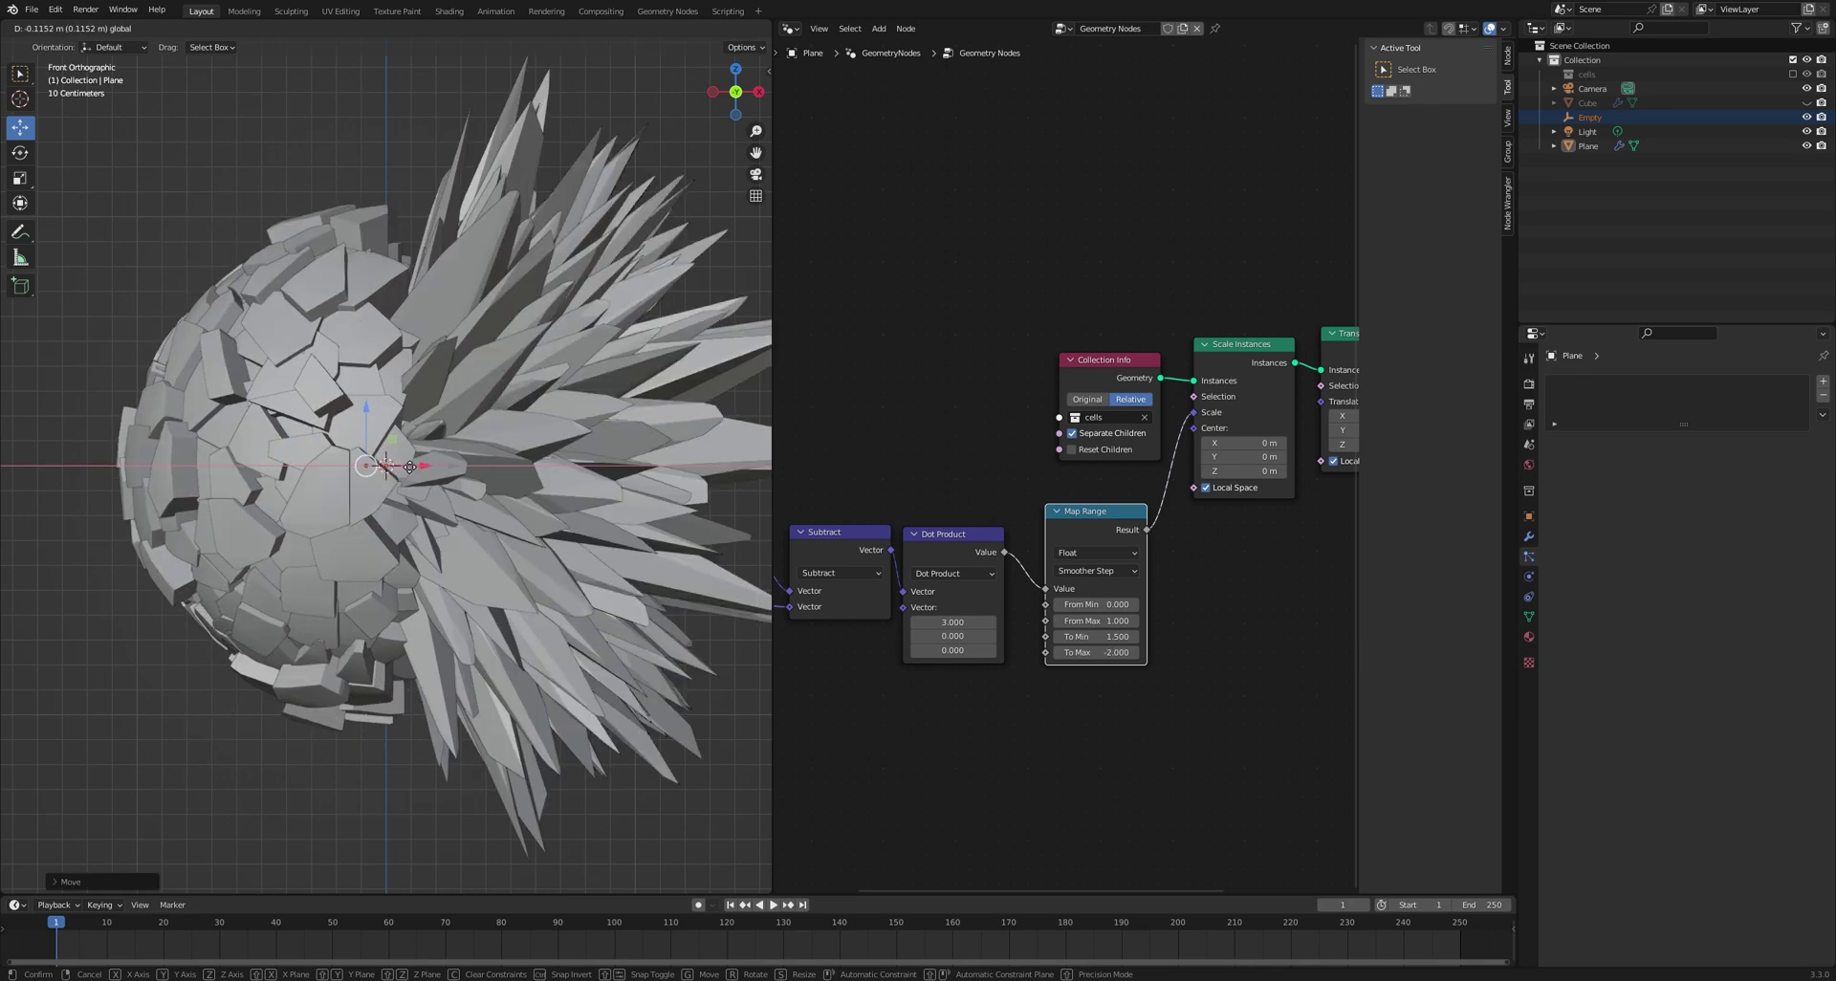
pyautogui.moveTo(466, 474); pyautogui.dragTo(268, 469)
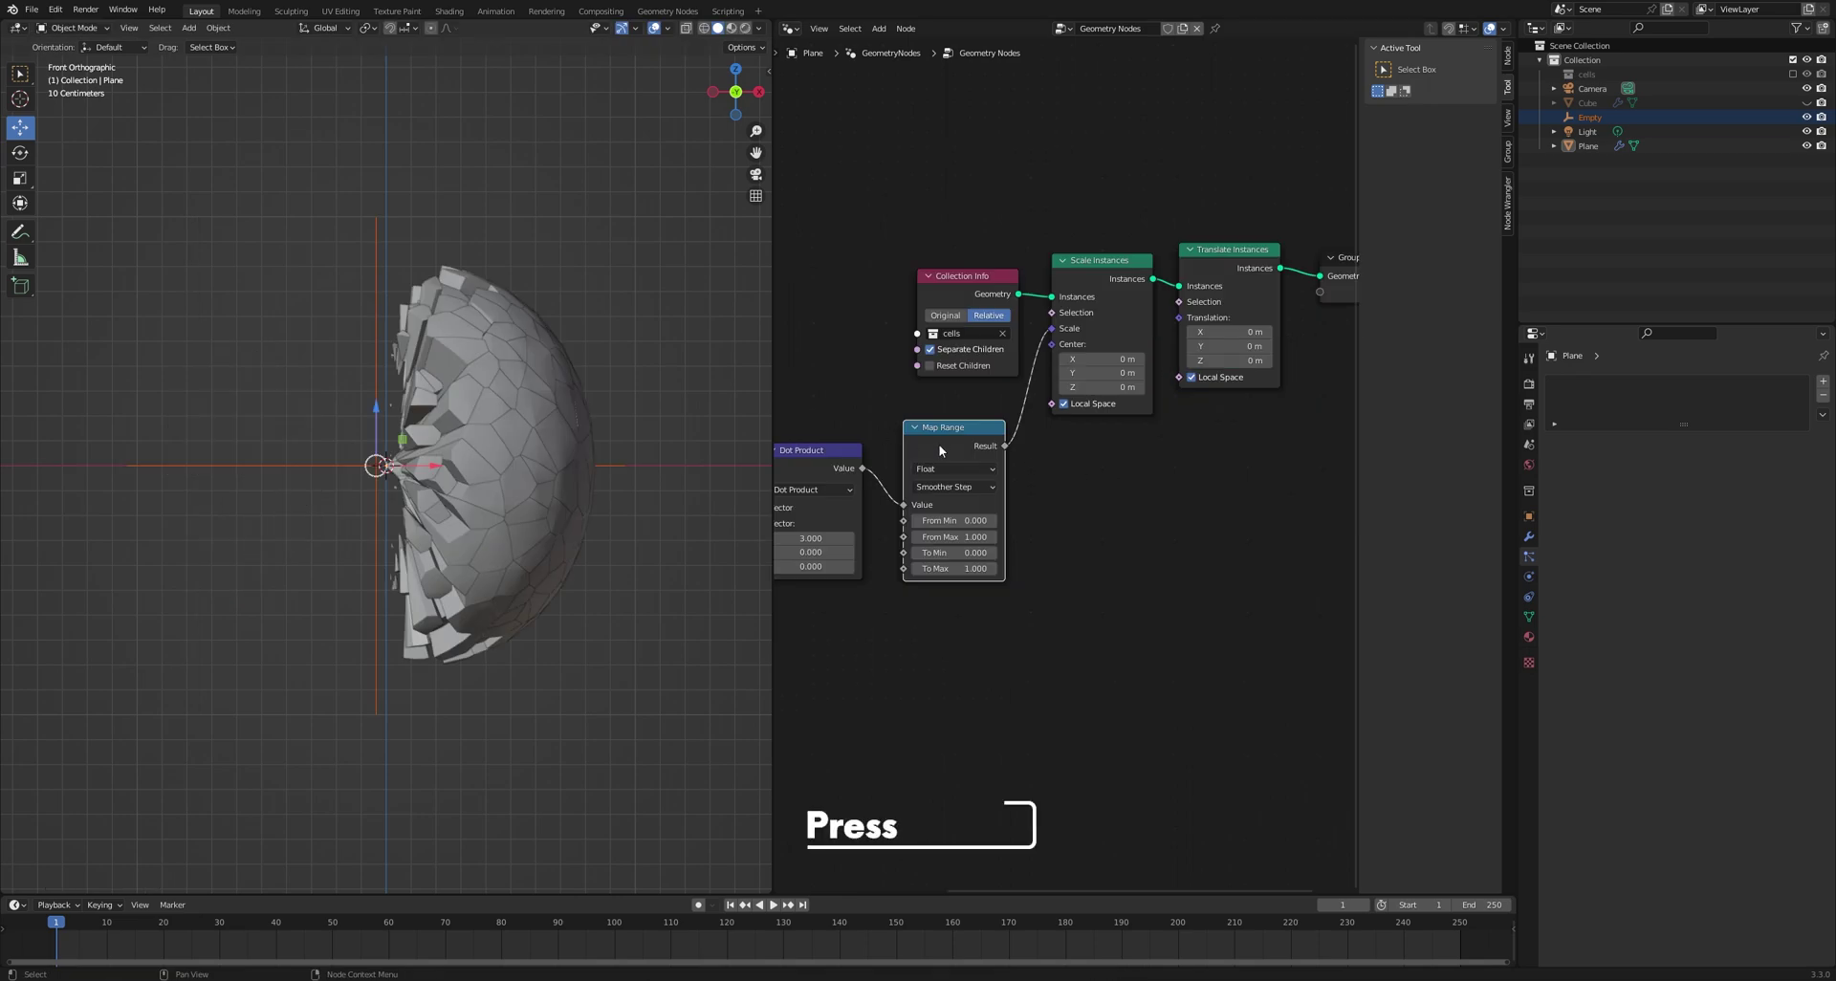
# Duplicate the Map Range node, feed it from the Dot Product, and connect its result to Translate Instances' Translation
pyautogui.hotkey('shift', 'd')
pyautogui.click(947, 633)
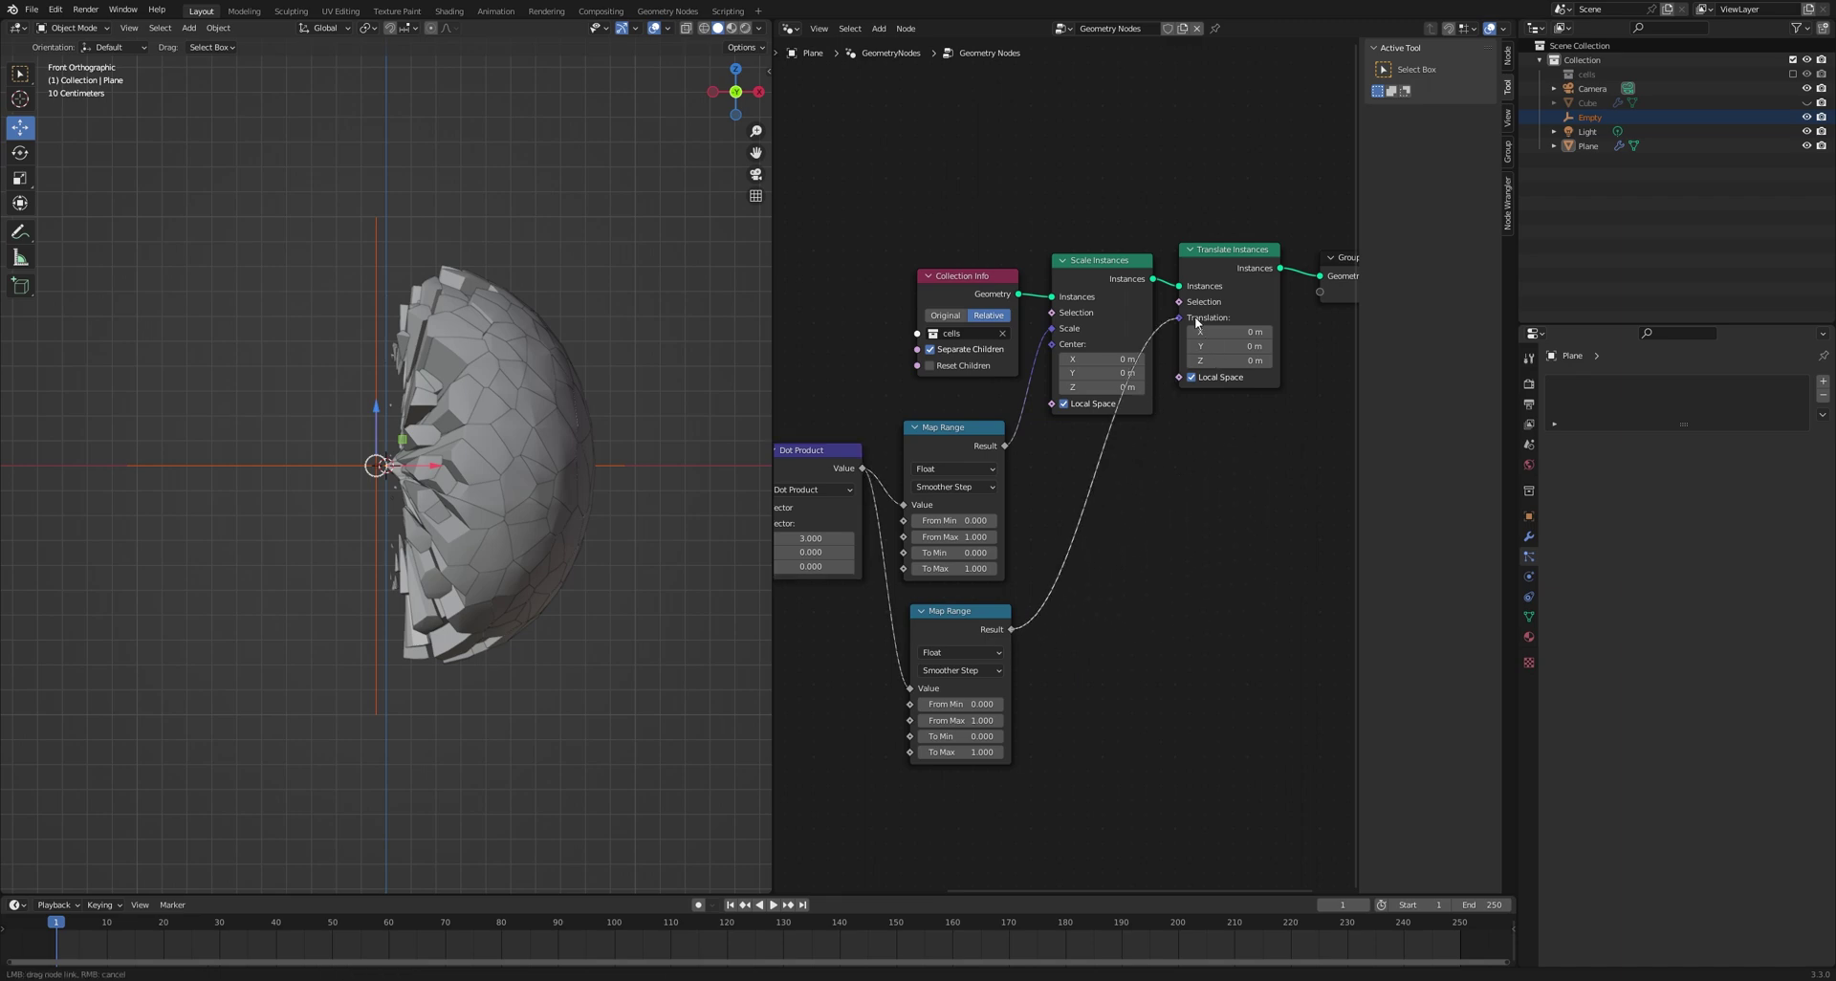
pyautogui.moveTo(1194, 320); pyautogui.dragTo(1189, 318)
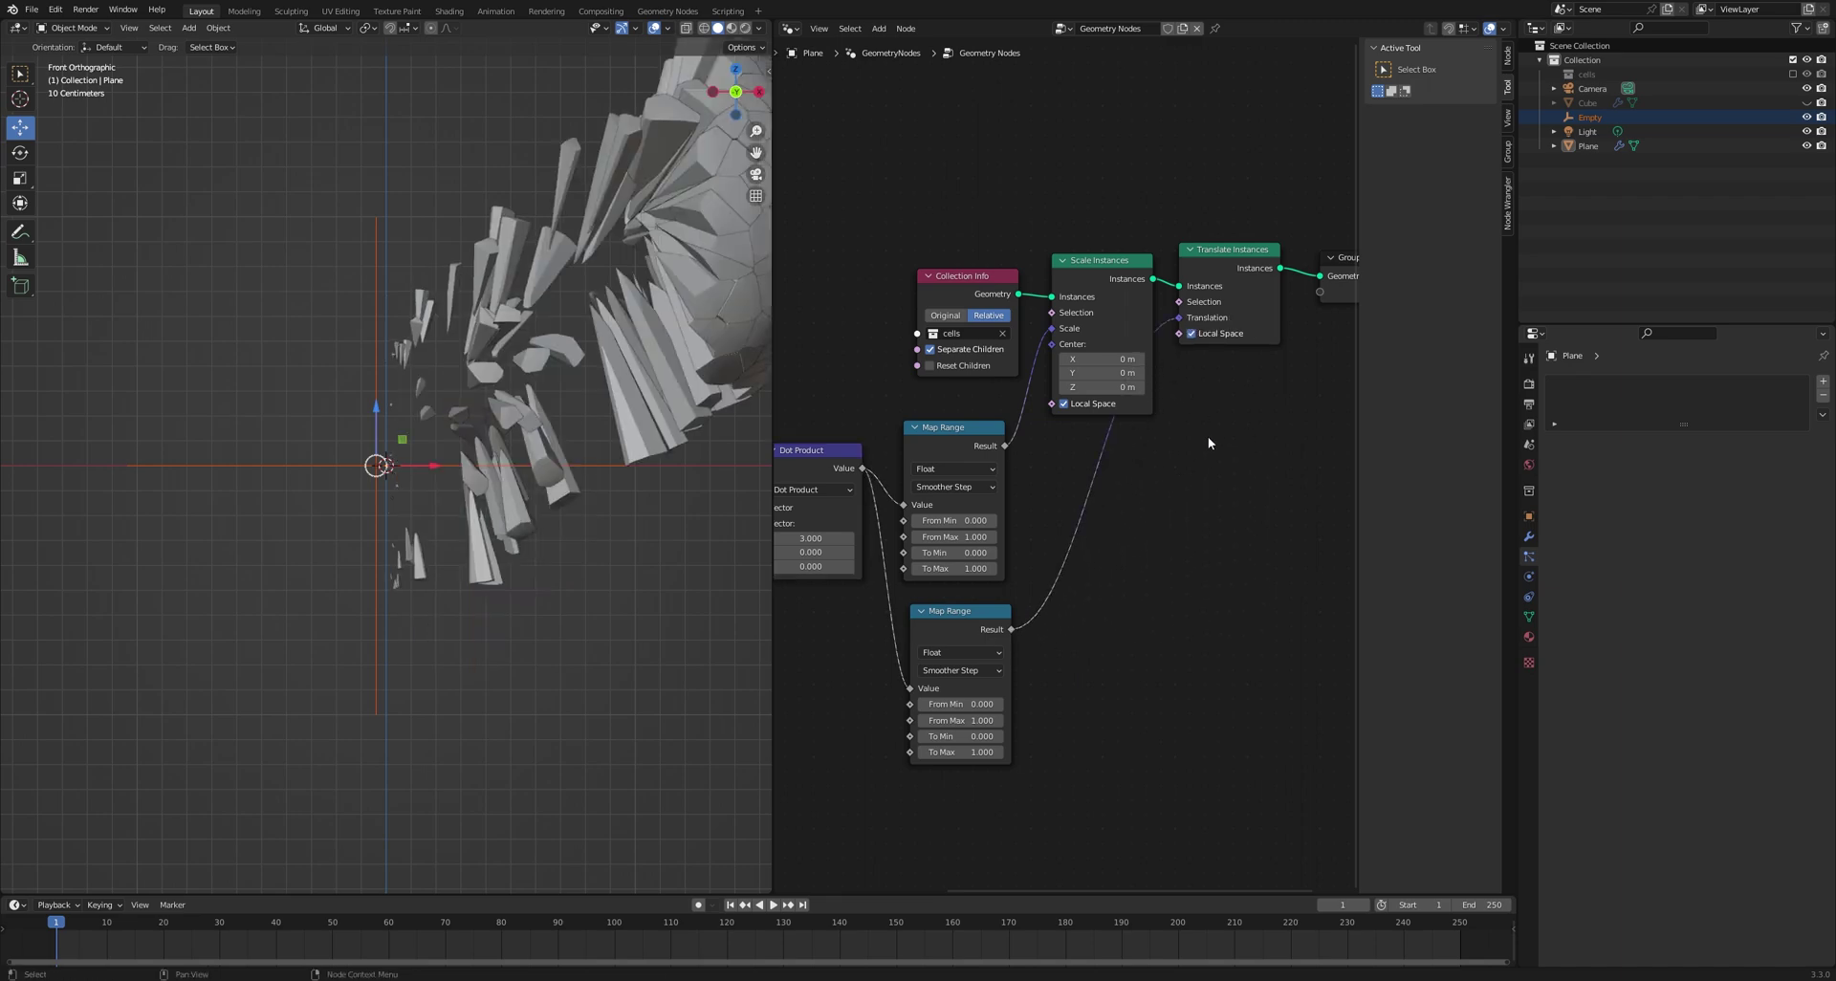
pyautogui.scroll(-3, 568, 456)
pyautogui.scroll(1, 552, 445)
pyautogui.keyDown('shift'); pyautogui.moveTo(486, 453); pyautogui.dragTo(421, 507, button='middle'); pyautogui.keyUp('shift')
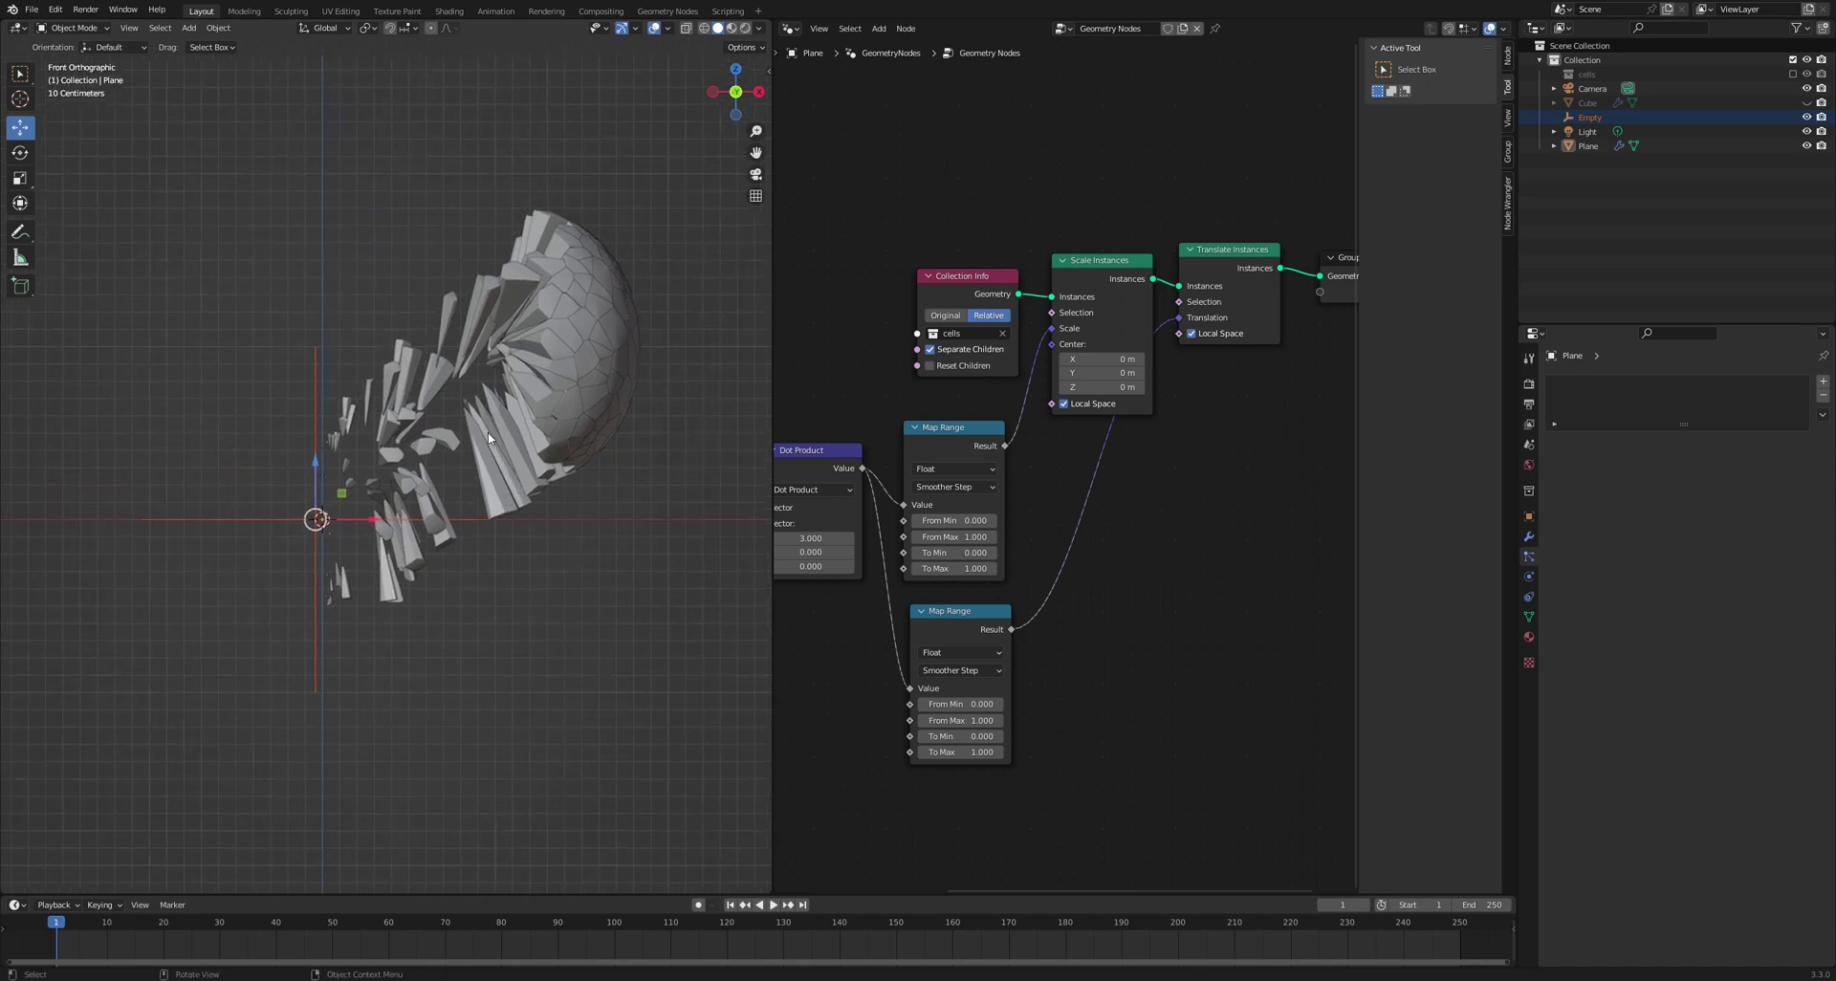
pyautogui.moveTo(359, 525)
pyautogui.mouseDown()
pyautogui.moveTo(462, 529)
pyautogui.moveTo(353, 531)
pyautogui.mouseUp()
# Spread out the Collection Info, Scale Instances, Translate Instances and Group Output nodes to make room between them
pyautogui.moveTo(1224, 251); pyautogui.dragTo(1238, 258)
pyautogui.moveTo(991, 278); pyautogui.dragTo(918, 270)
pyautogui.moveTo(1091, 261); pyautogui.dragTo(1059, 261)
pyautogui.moveTo(1100, 267); pyautogui.dragTo(870, 278, button='middle')
pyautogui.moveTo(947, 244); pyautogui.dragTo(1150, 264)
pyautogui.moveTo(1149, 264); pyautogui.dragTo(1220, 269)
pyautogui.moveTo(856, 272); pyautogui.dragTo(881, 271)
pyautogui.click(1191, 507)
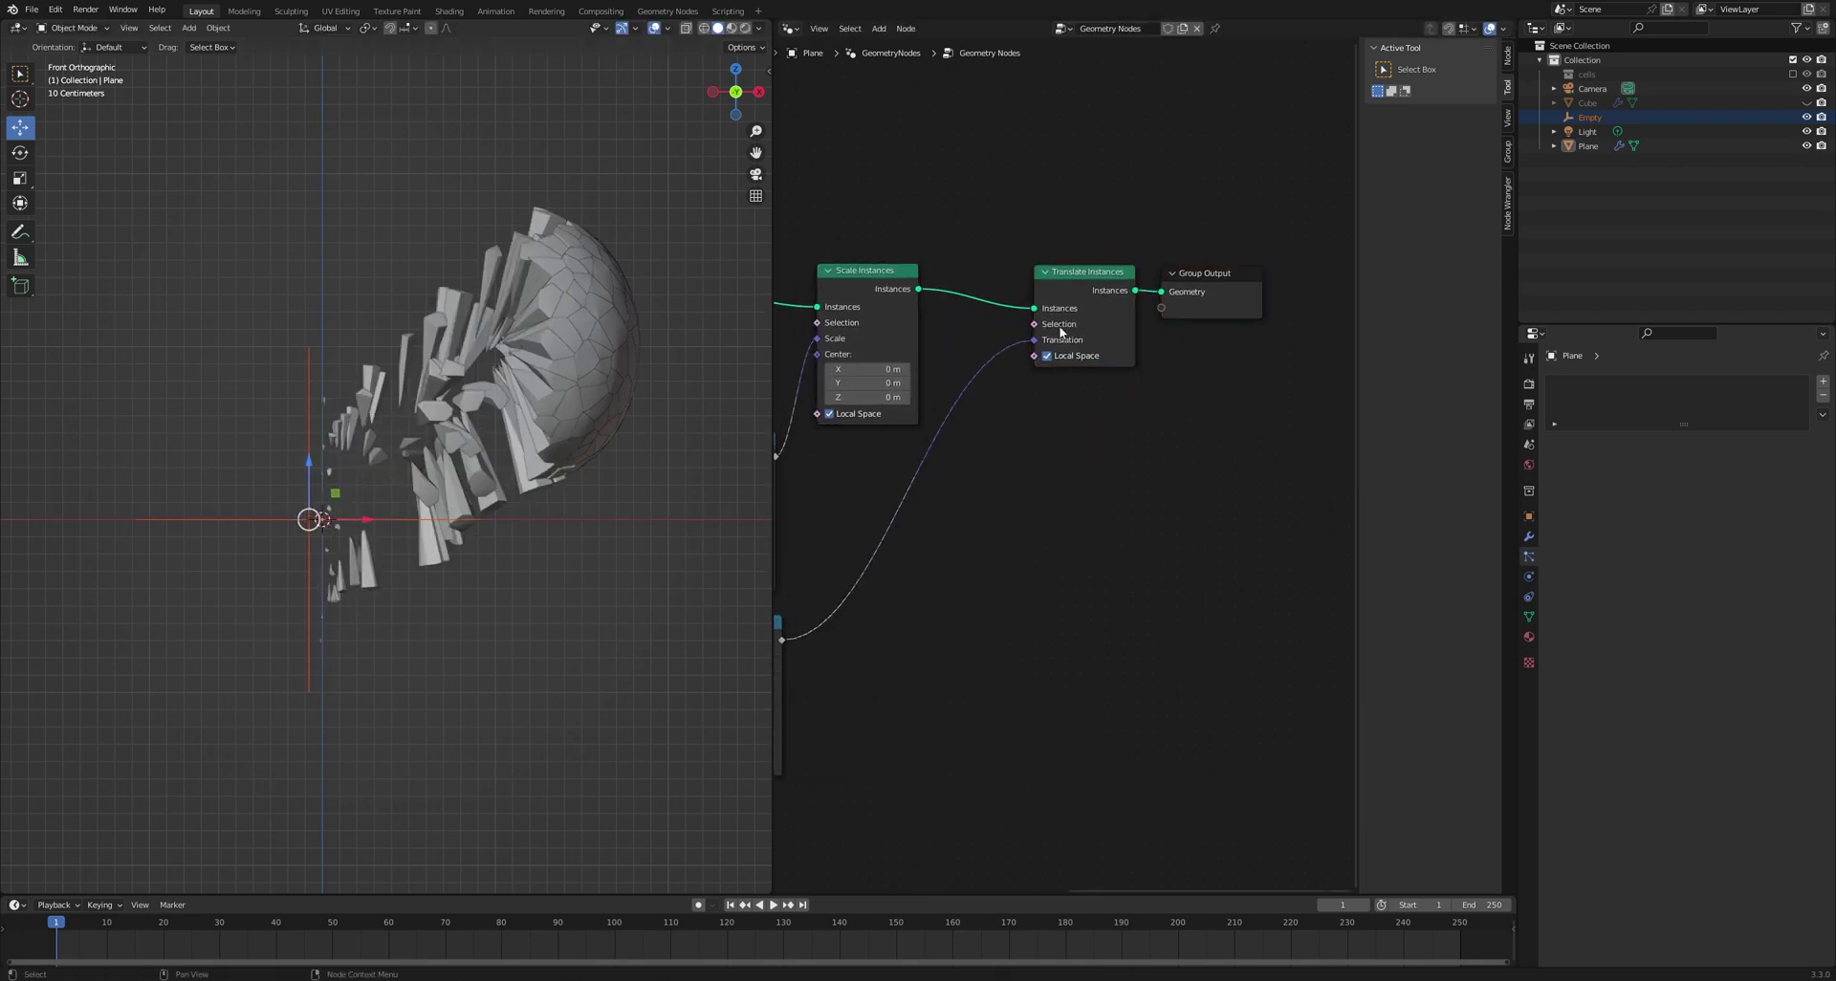
# Turn off Local Space on Translate Instances and move the empty along X to test it
pyautogui.click(1048, 357)
pyautogui.moveTo(370, 519)
pyautogui.mouseDown()
pyautogui.moveTo(475, 519)
pyautogui.moveTo(375, 520)
pyautogui.mouseUp()
pyautogui.moveTo(1003, 488); pyautogui.dragTo(1128, 493, button='middle')
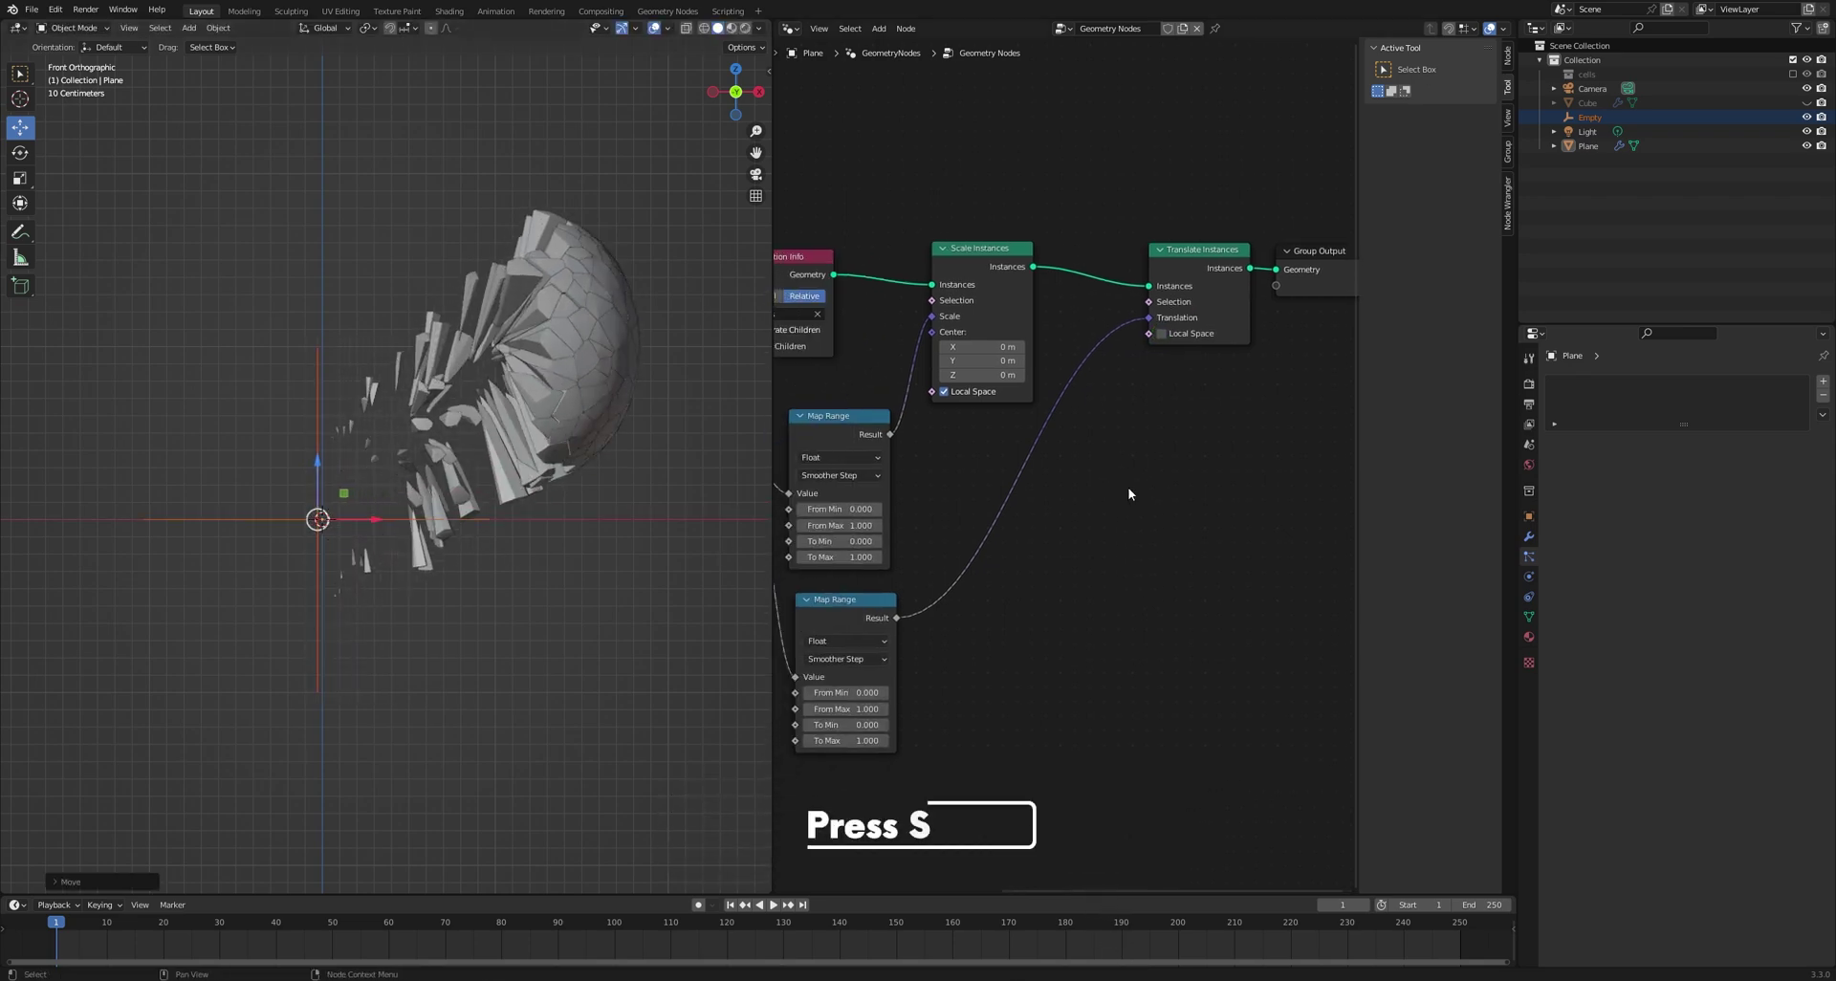
# Insert a Combine XYZ node between the second Map Range and Translate Instances, trying its X input before switching the link to Z
pyautogui.click(1013, 556)
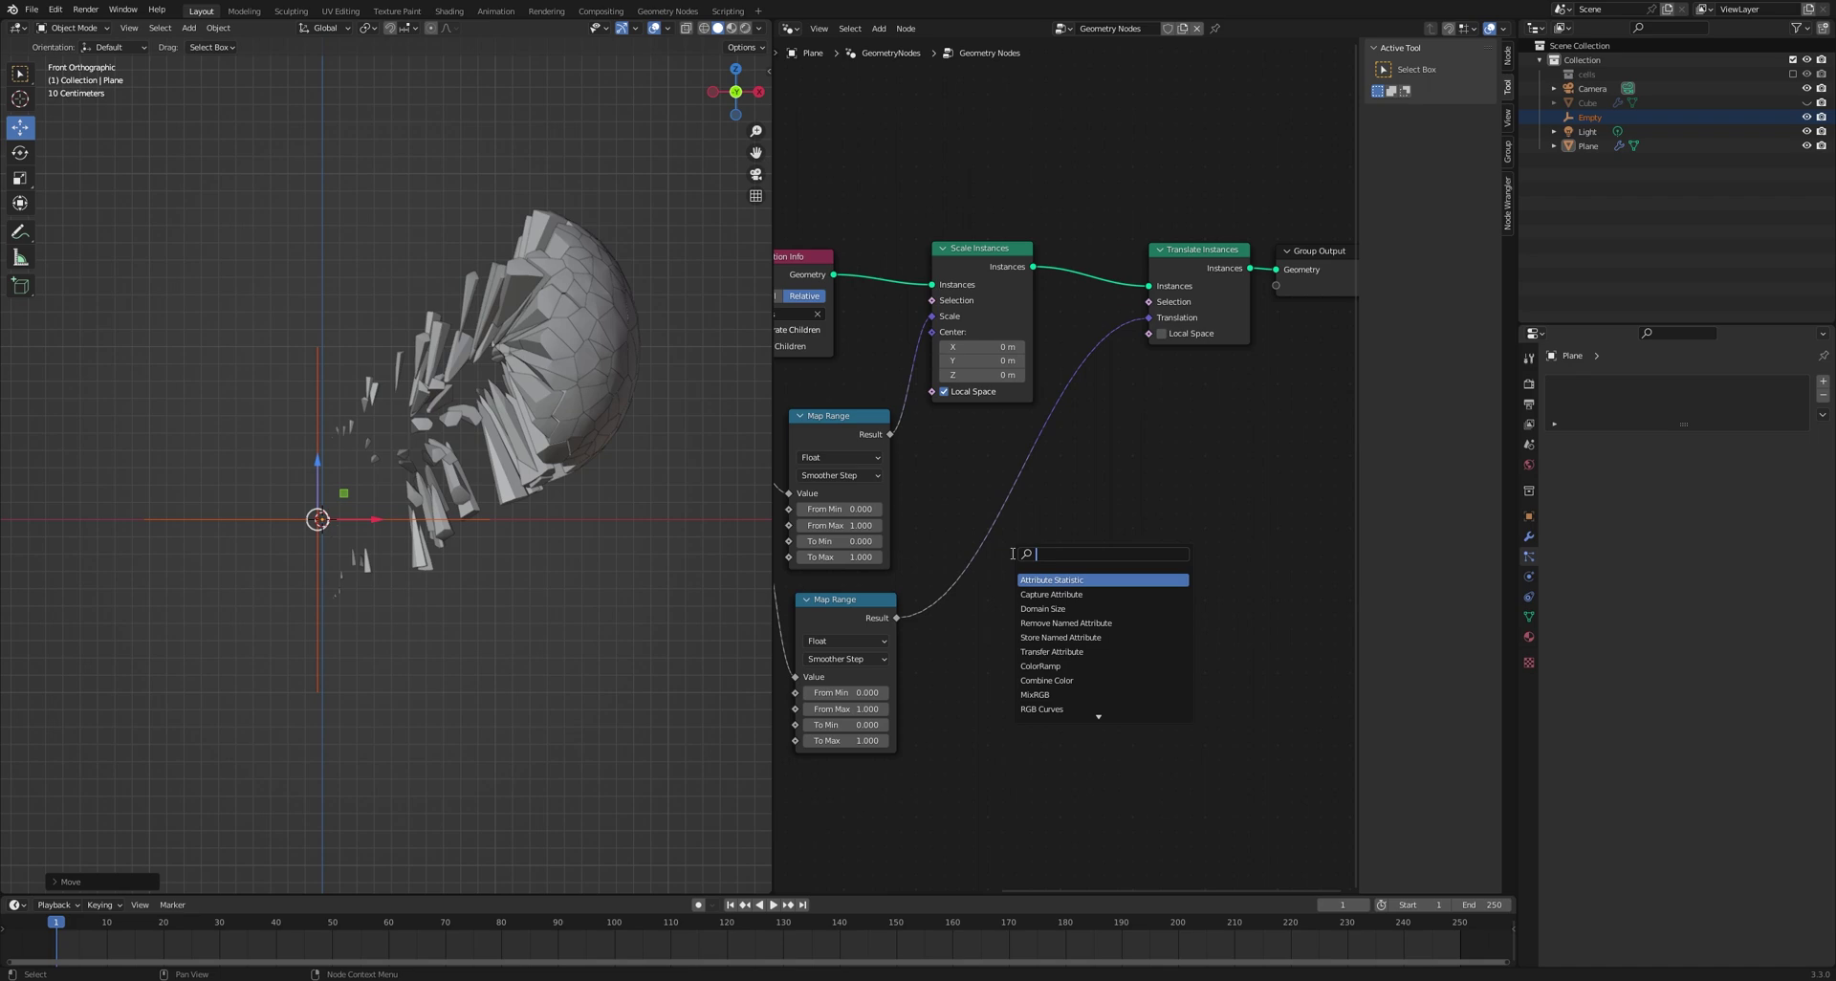
pyautogui.press('Return')
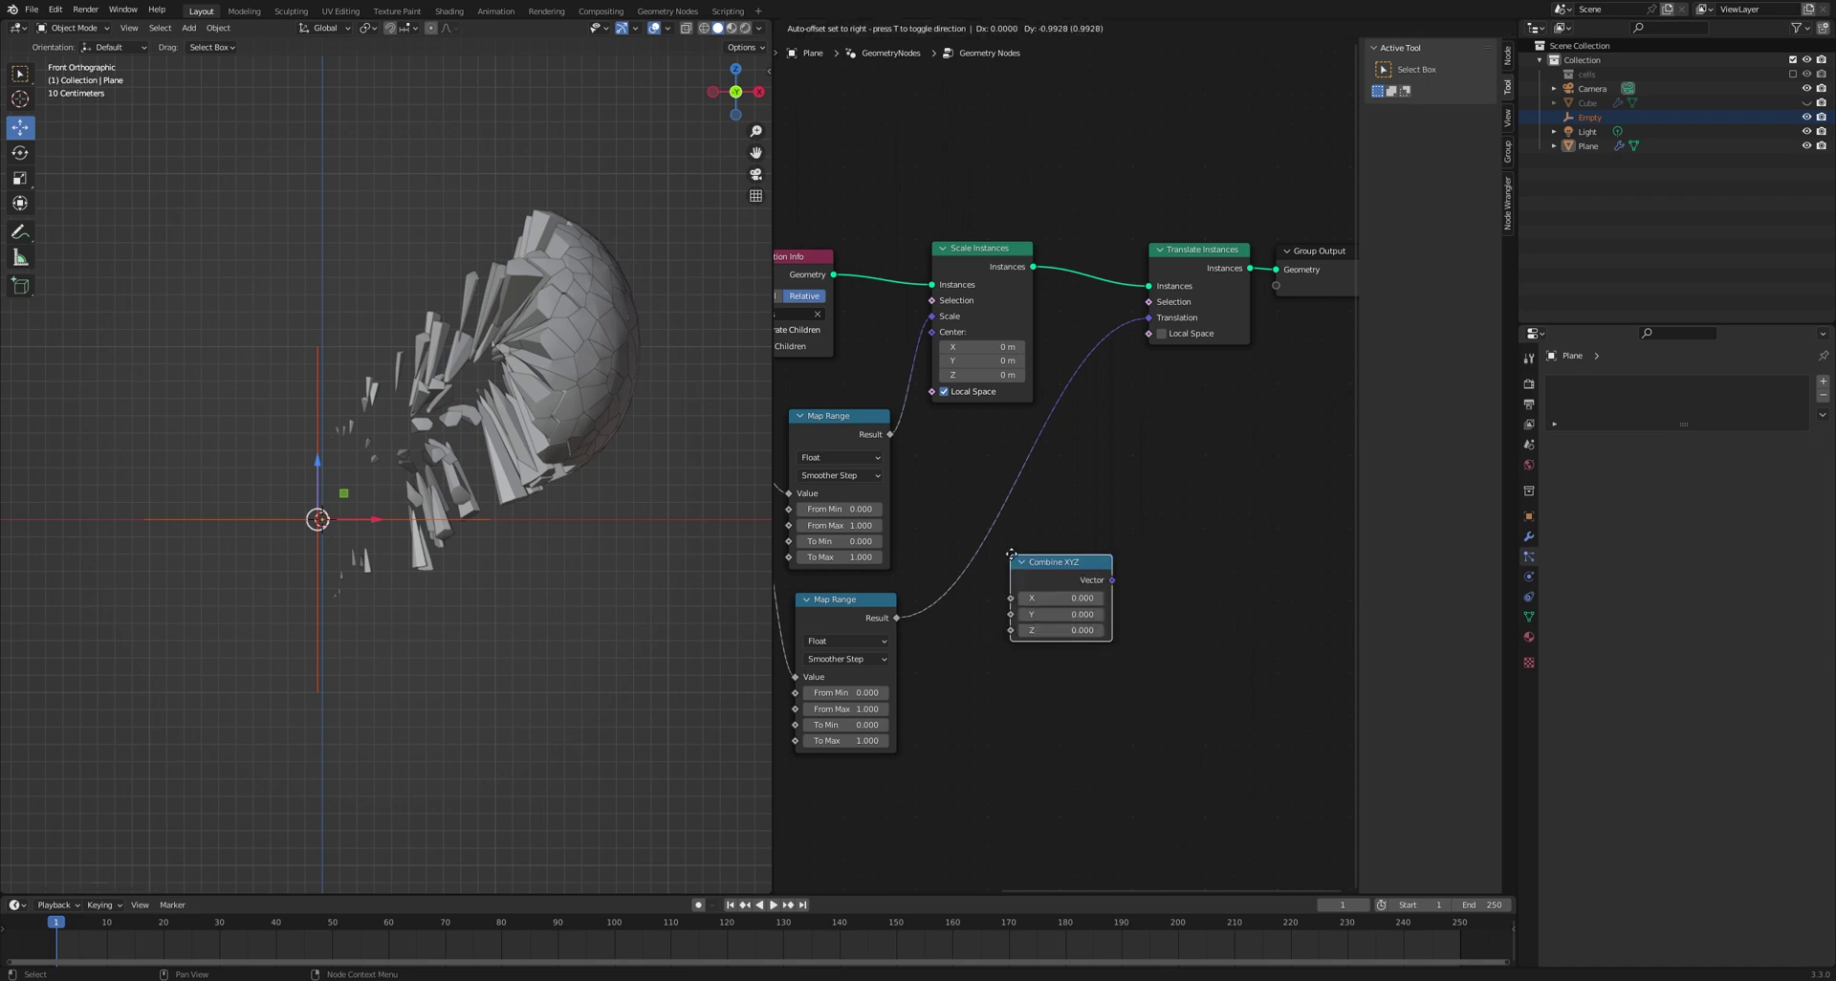
pyautogui.click(955, 556)
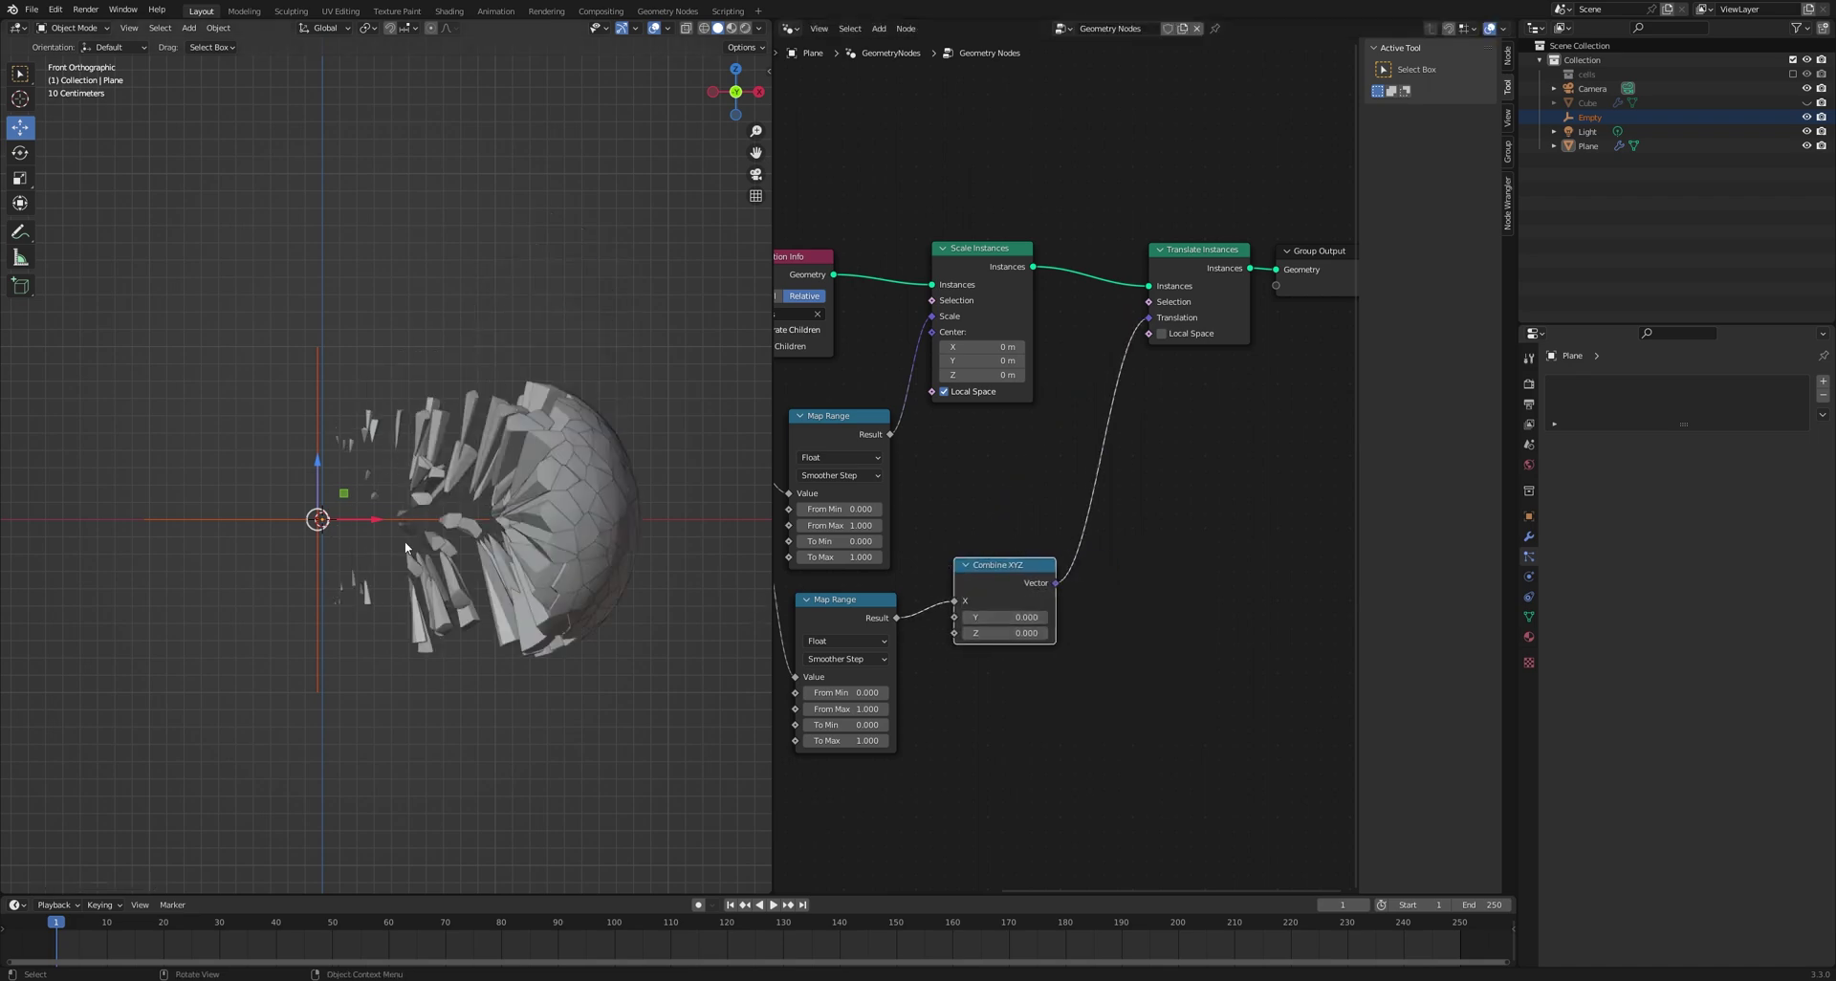
pyautogui.moveTo(378, 522)
pyautogui.mouseDown()
pyautogui.moveTo(469, 523)
pyautogui.moveTo(315, 522)
pyautogui.moveTo(385, 522)
pyautogui.mouseUp()
pyautogui.moveTo(957, 639); pyautogui.dragTo(955, 633)
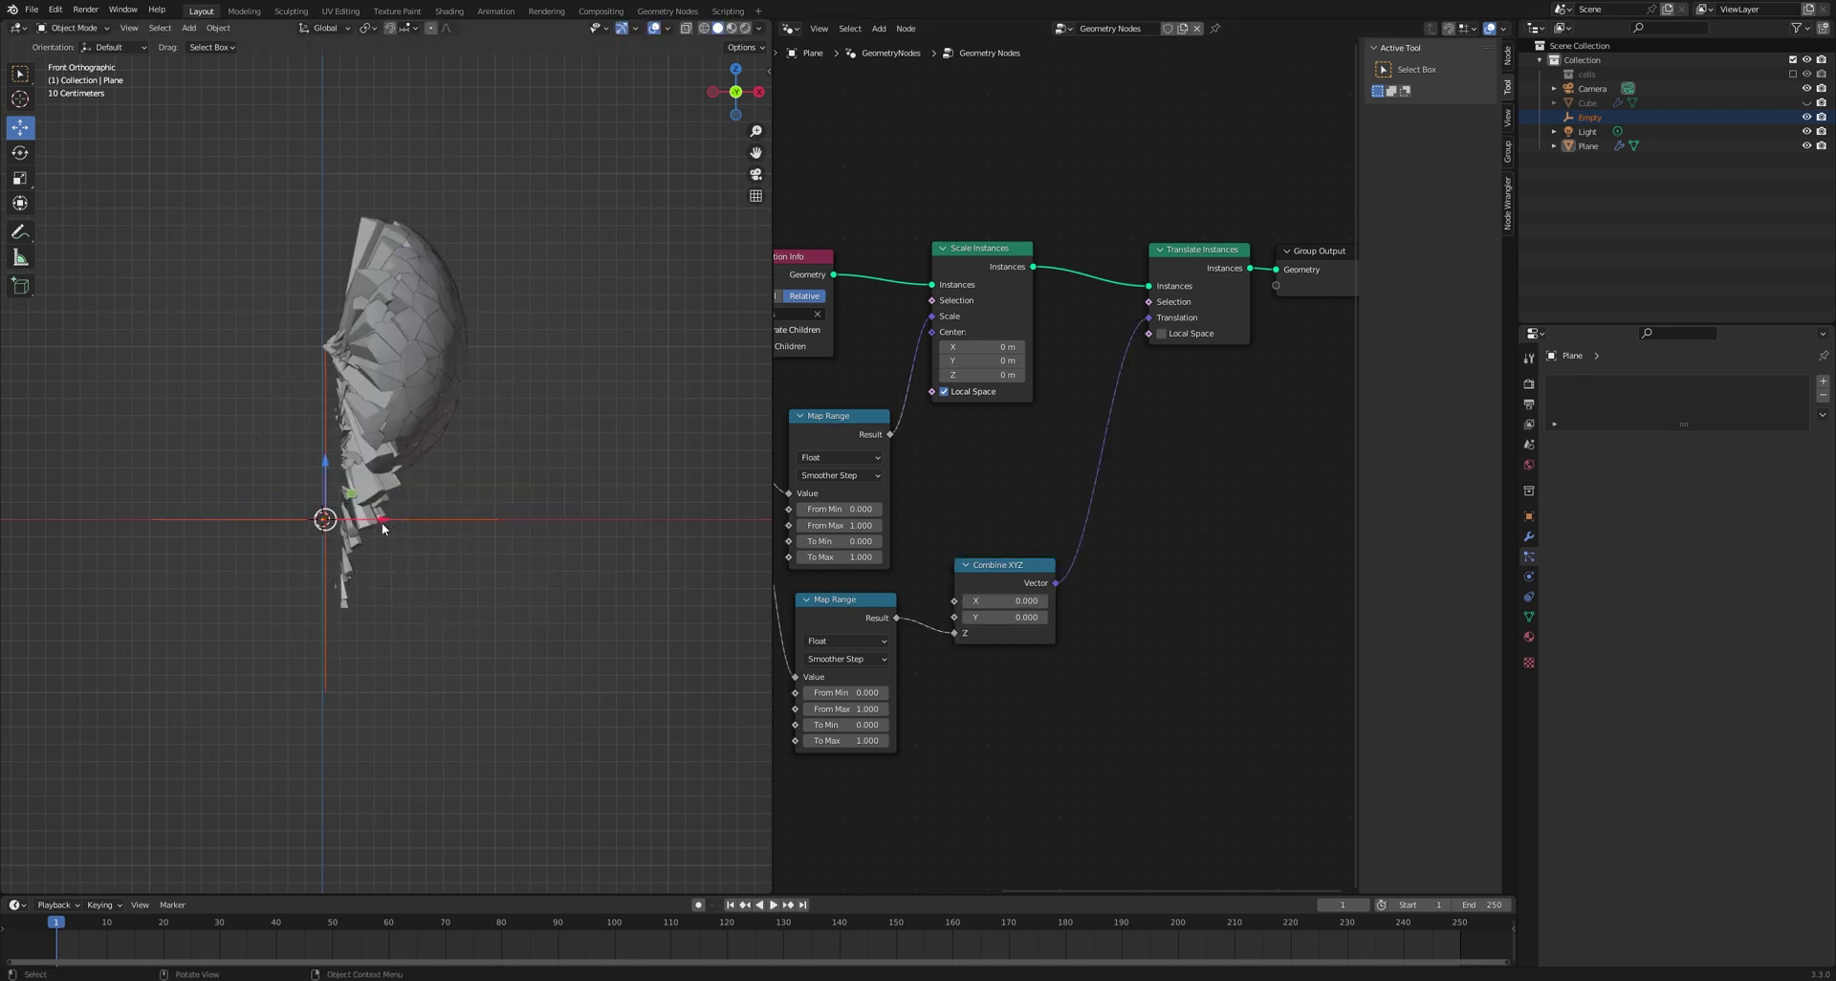
pyautogui.moveTo(381, 525); pyautogui.dragTo(352, 552)
# Try larger vector values in the Dot Product node and restore them to 3, 0 and 0
pyautogui.moveTo(1000, 705); pyautogui.dragTo(1202, 688, button='middle')
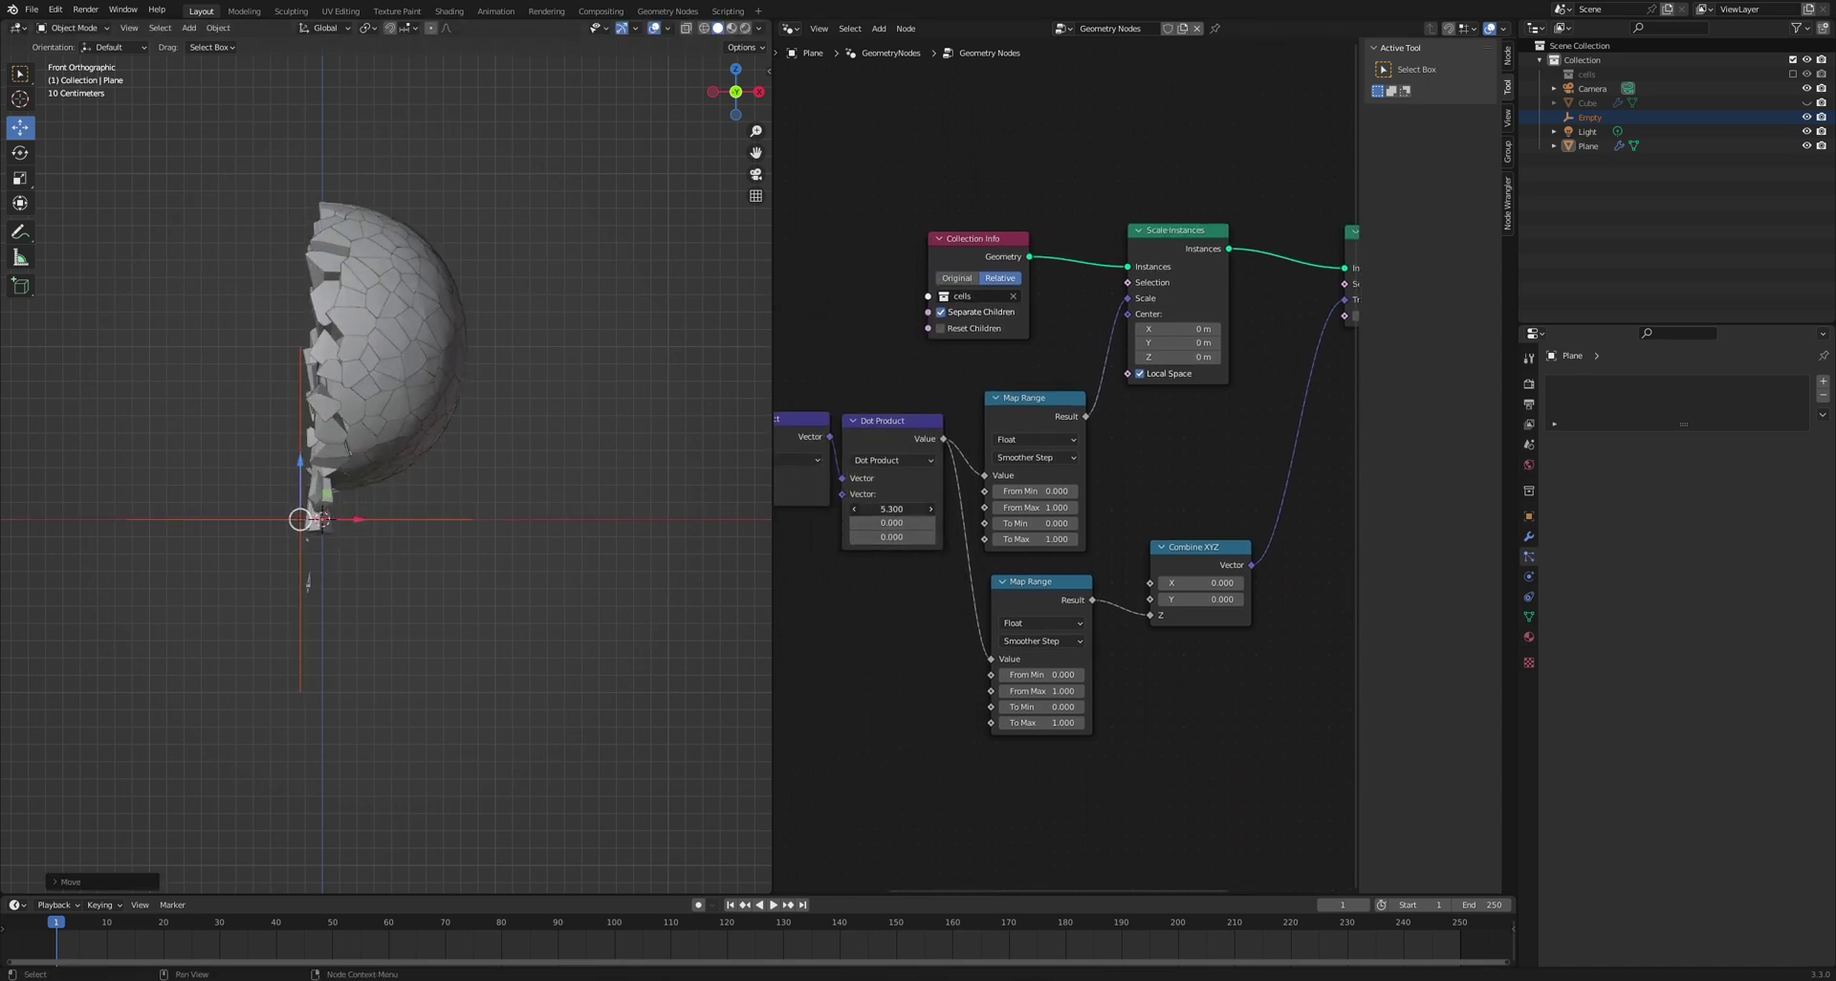
pyautogui.moveTo(892, 523); pyautogui.dragTo(1234, 523)
pyautogui.moveTo(357, 519); pyautogui.dragTo(444, 520)
pyautogui.rightClick(444, 520)
pyautogui.moveTo(891, 523); pyautogui.dragTo(1243, 538)
pyautogui.press('BackSpace')
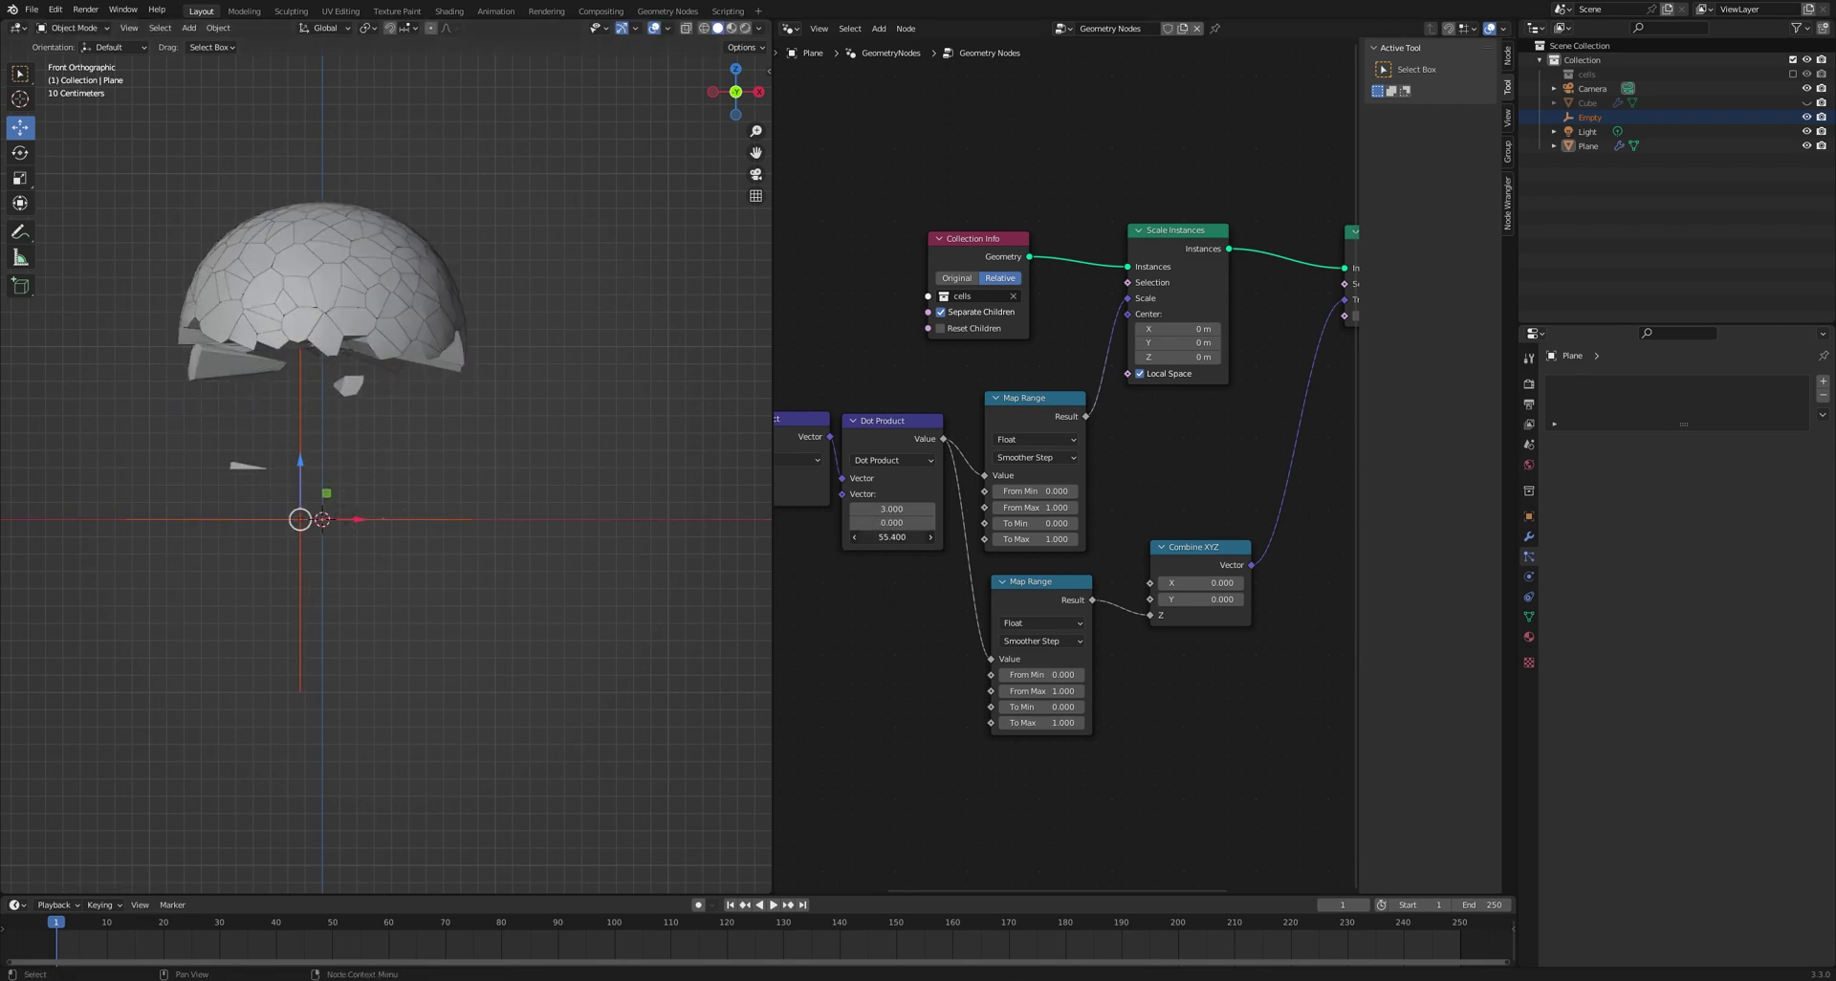
pyautogui.moveTo(944, 537); pyautogui.dragTo(825, 537)
pyautogui.press('Return')
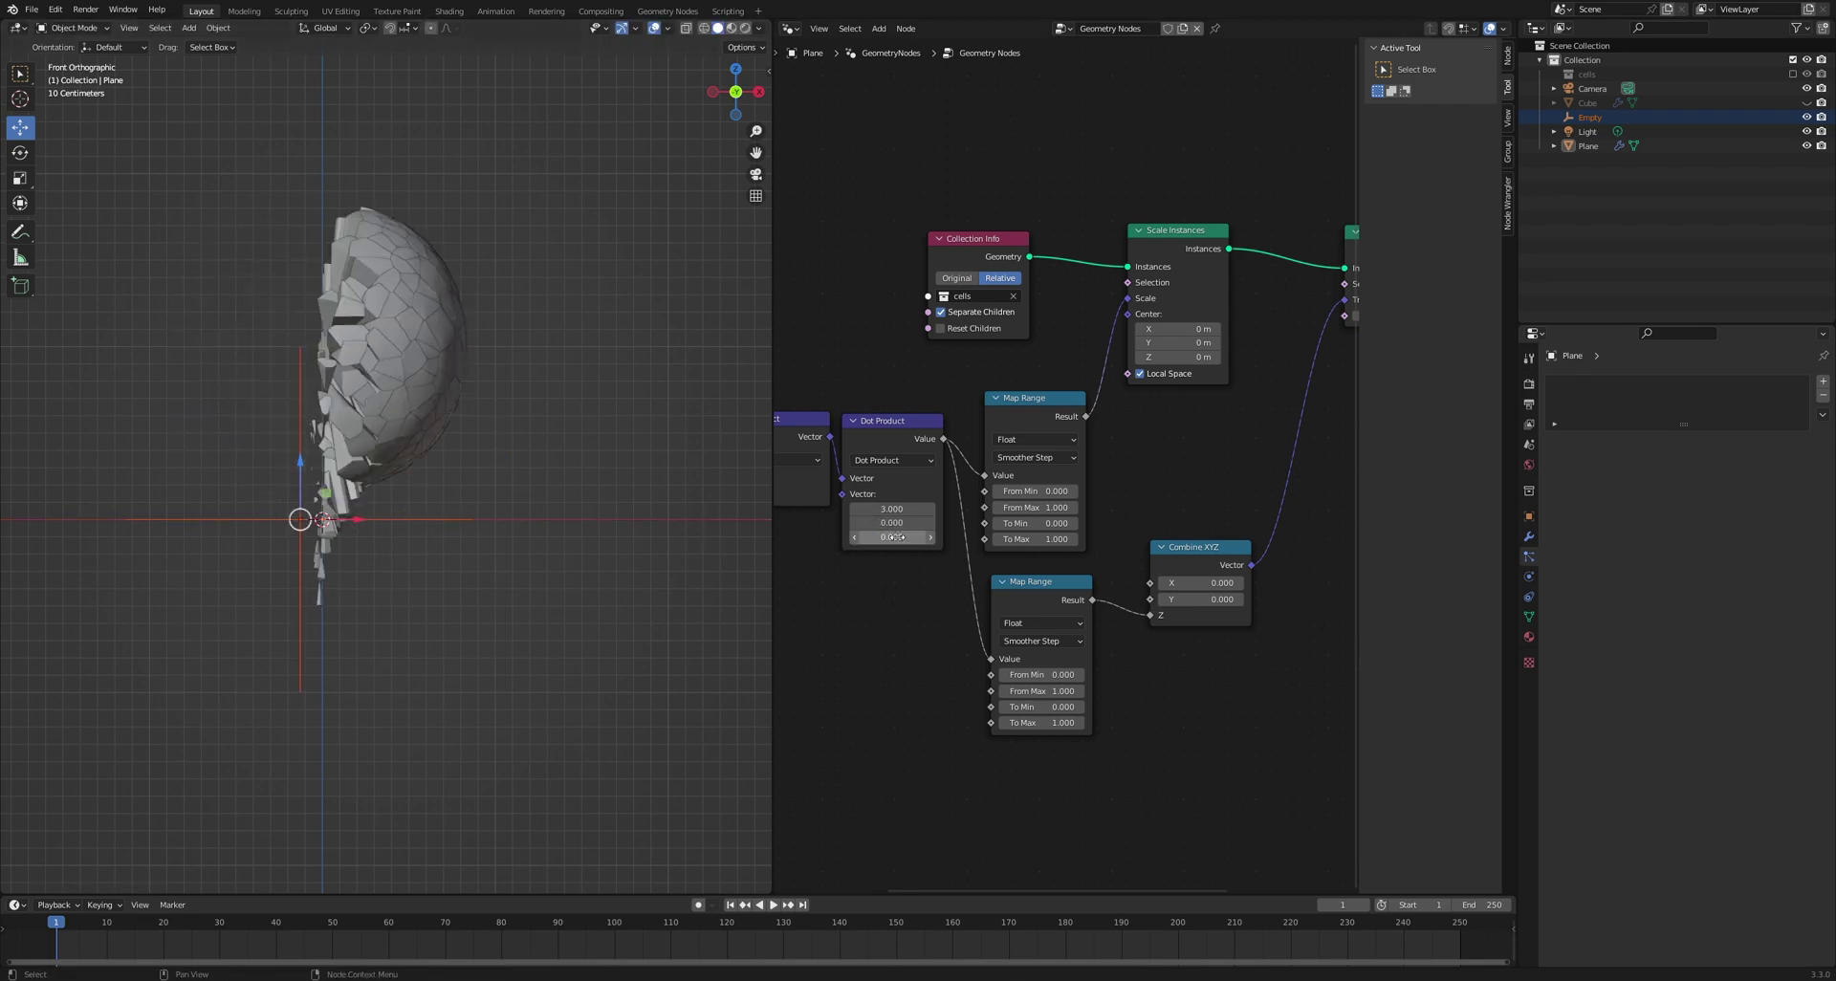
# Connect the second Map Range's result to Combine XYZ's X input as well and move the empty along negative X
pyautogui.moveTo(1156, 590); pyautogui.dragTo(1153, 584)
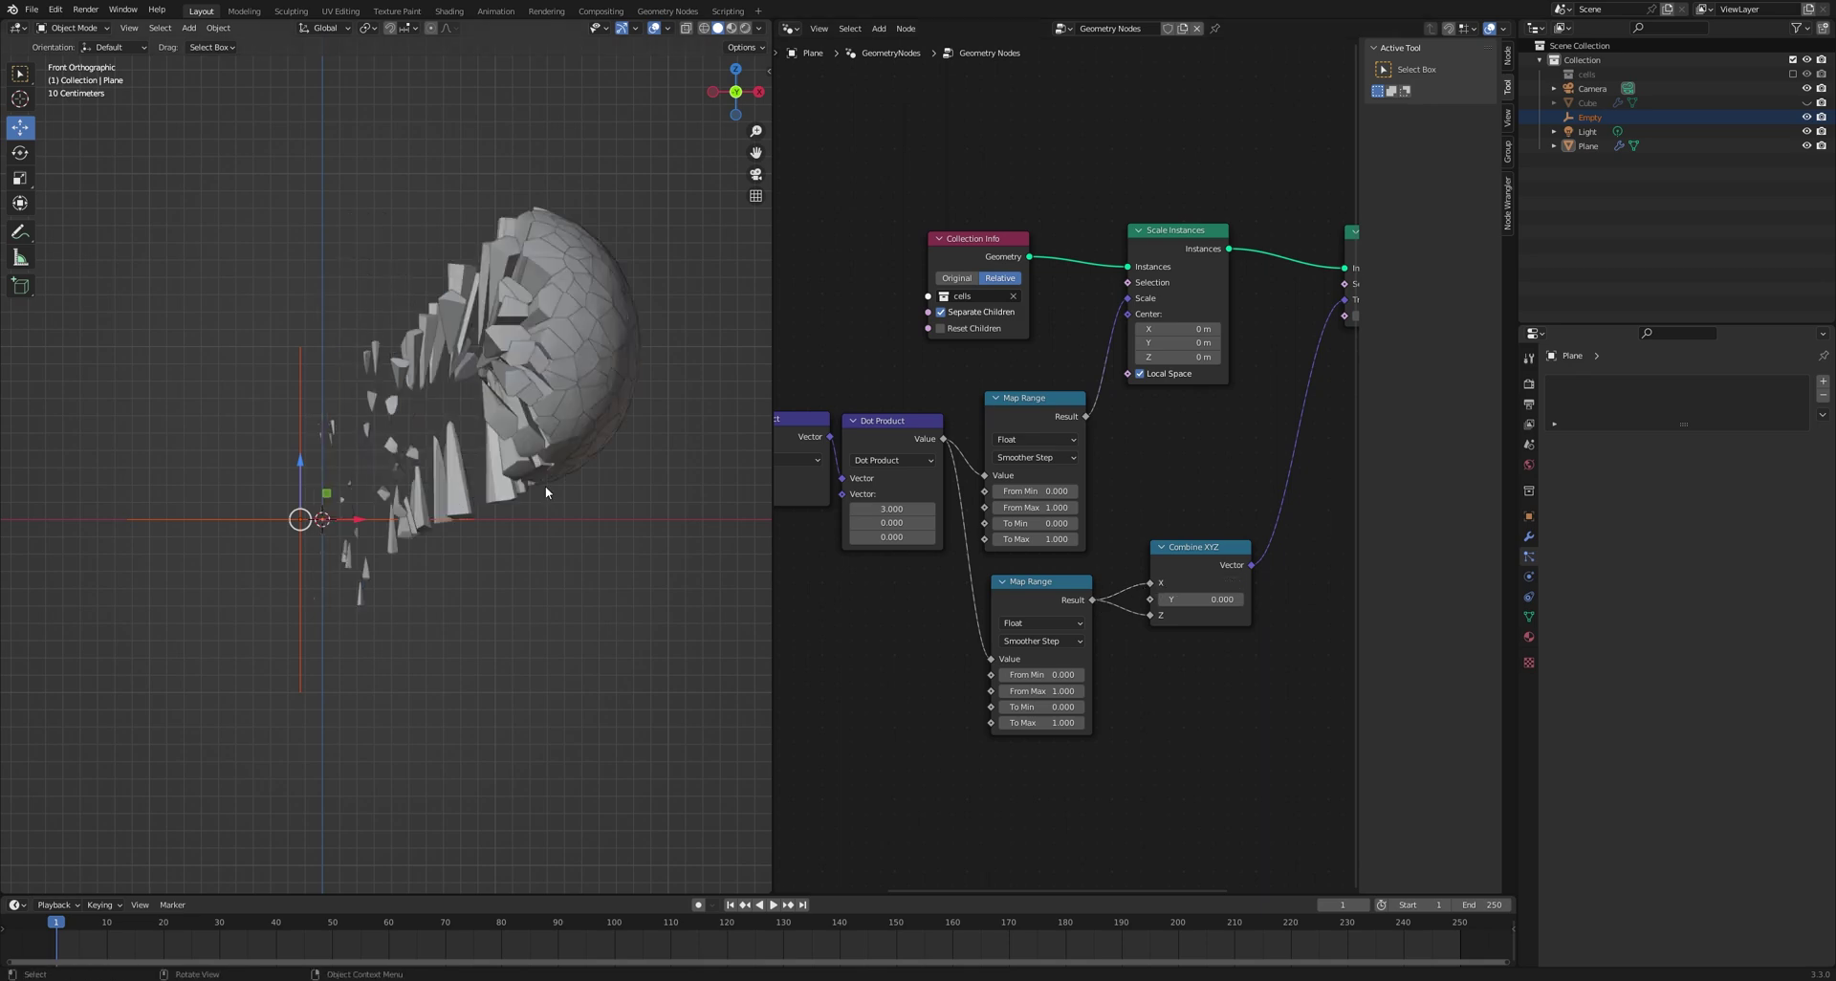
pyautogui.moveTo(366, 518); pyautogui.dragTo(230, 525)
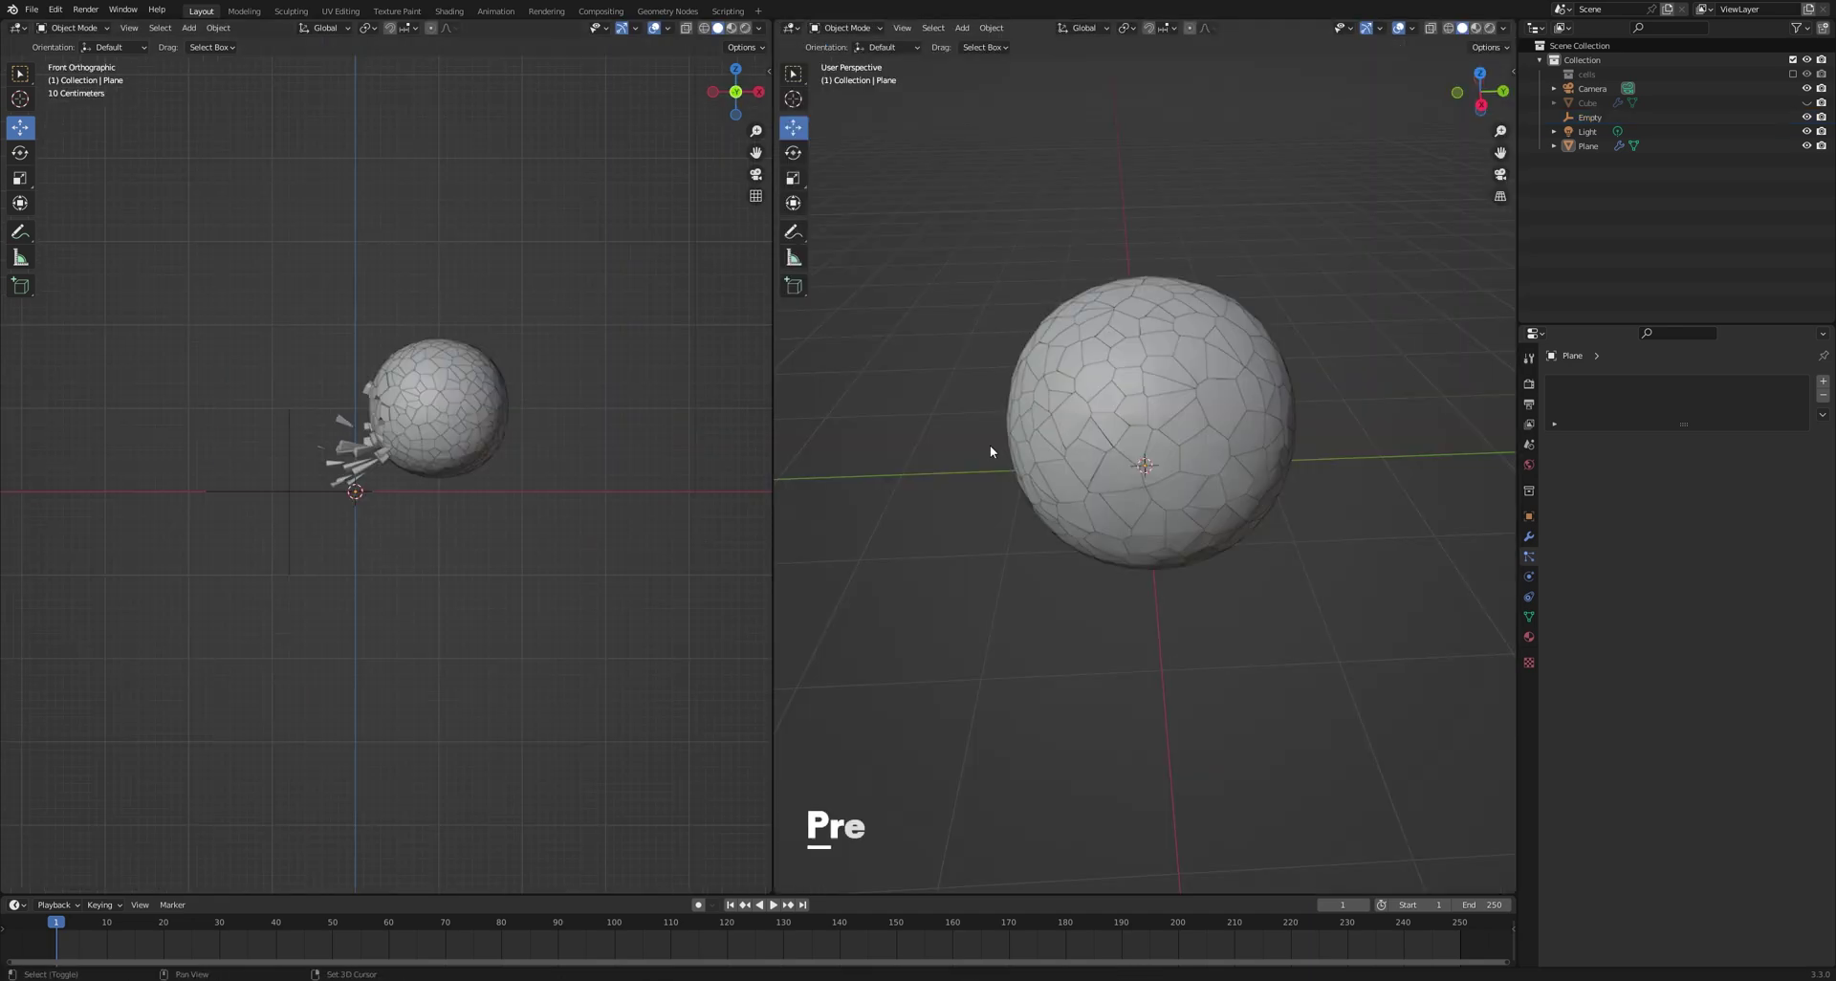
# Add an area light to the scene and raise it above the sphere
pyautogui.hotkey('shift', 'a')
pyautogui.moveTo(962, 628)
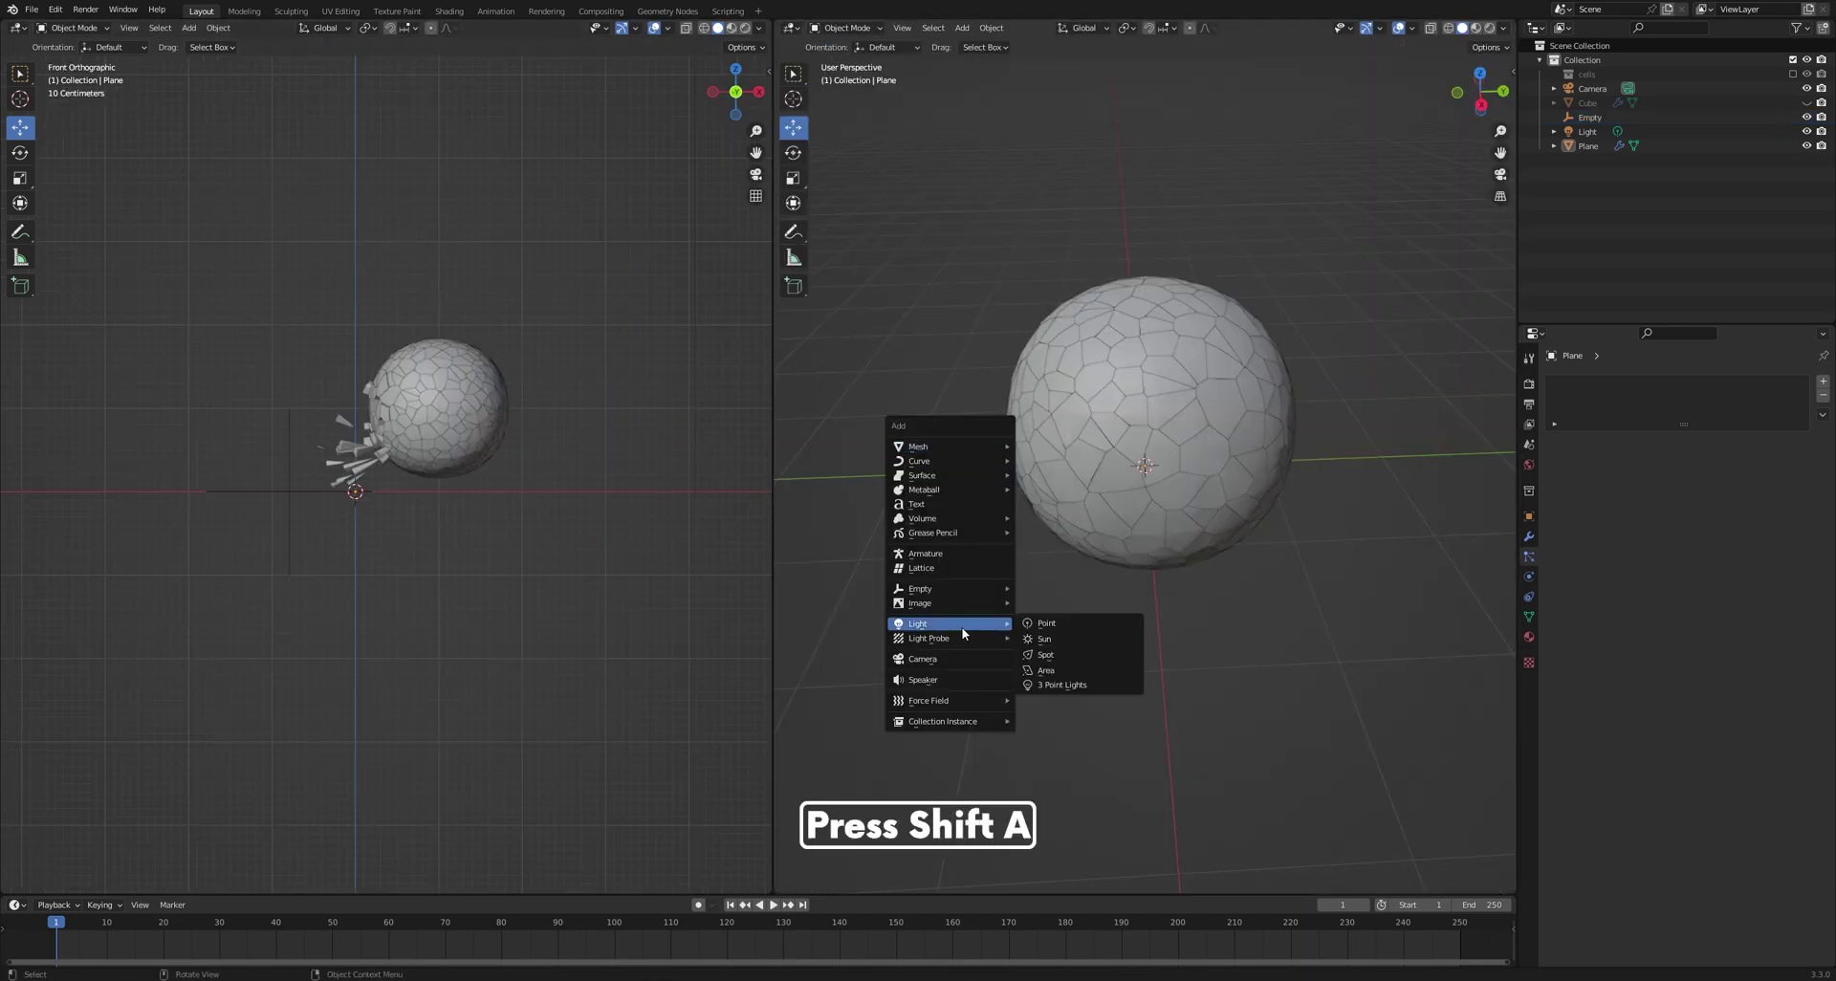
pyautogui.click(1069, 670)
pyautogui.scroll(-3, 1069, 669)
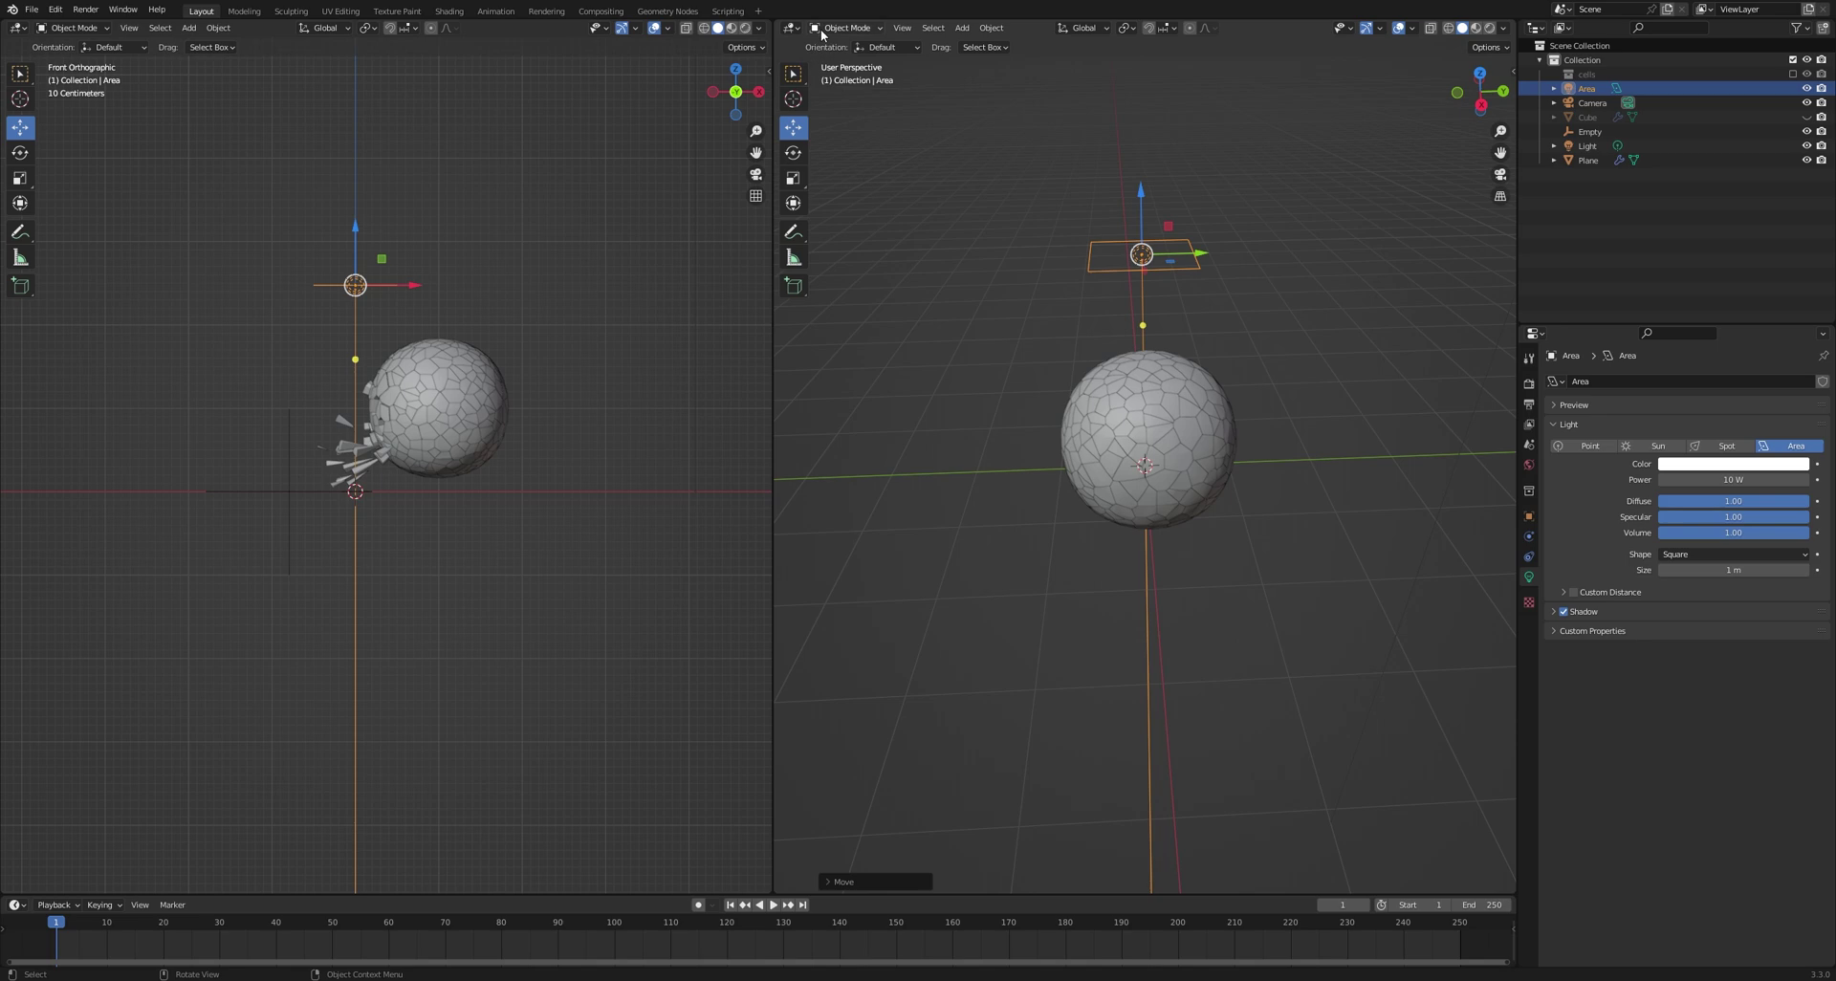
# Show the front view in rendered shading without overlays and set the world background strength to 0
pyautogui.click(746, 28)
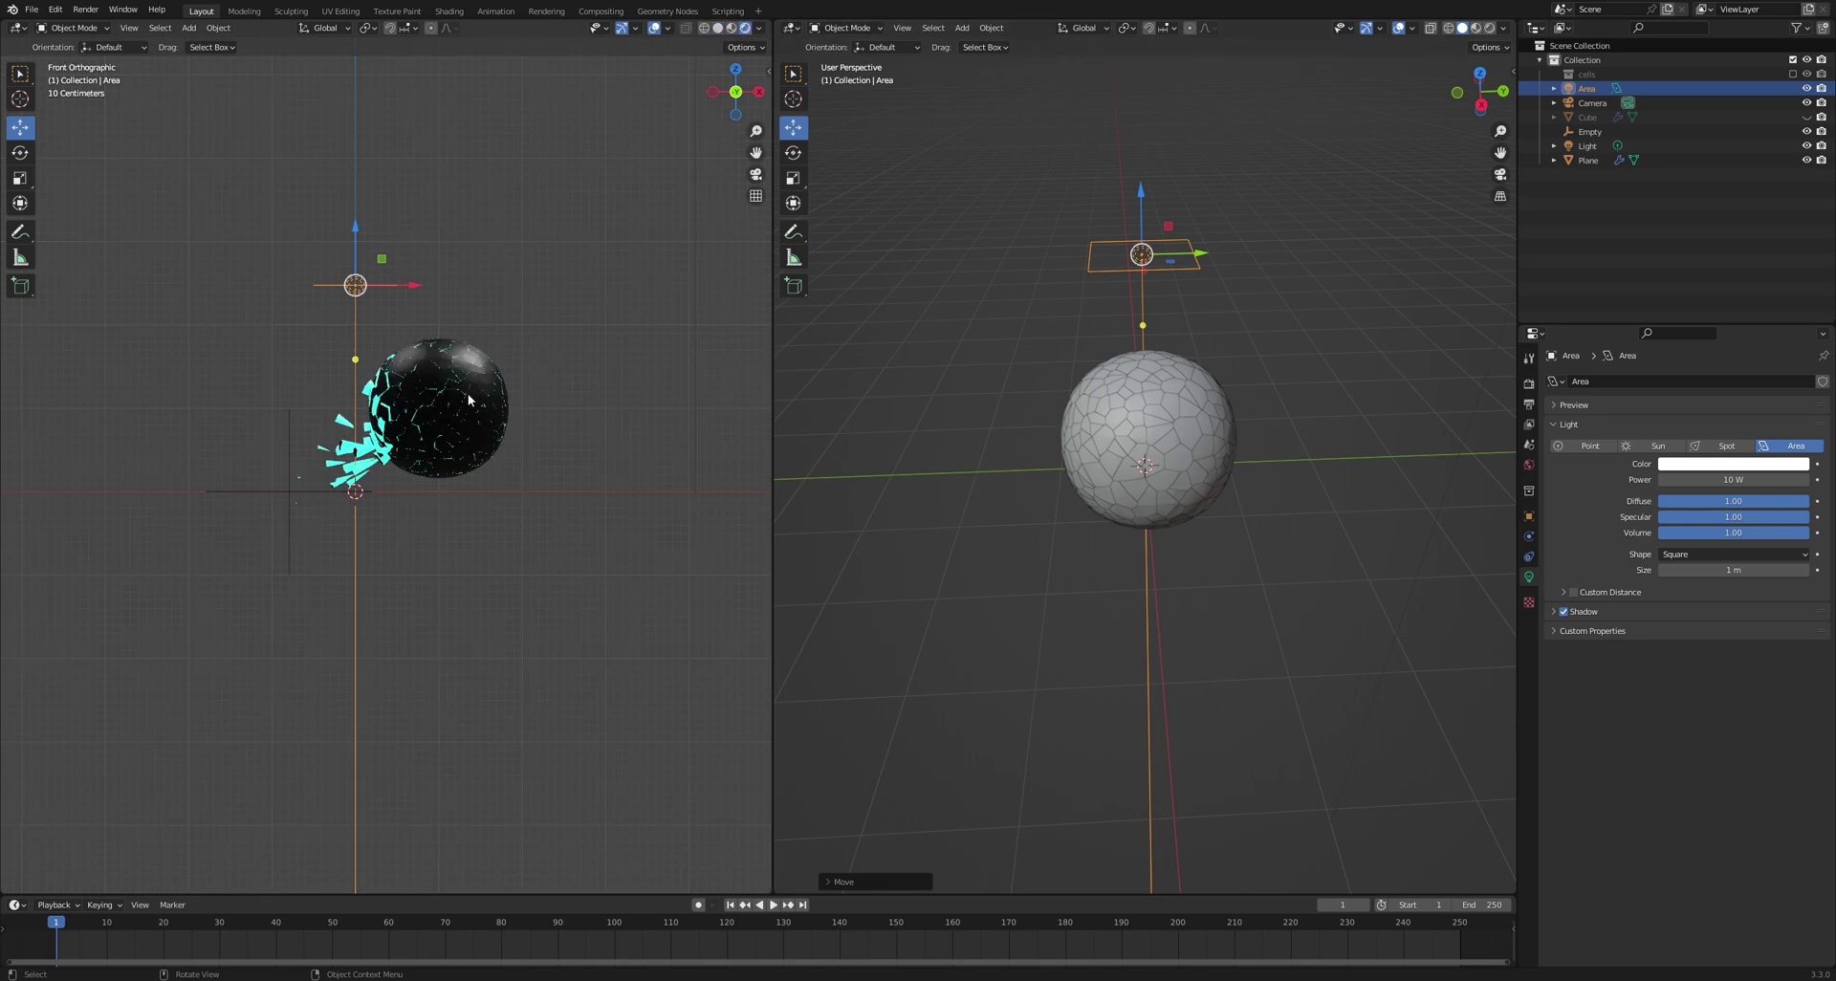
pyautogui.scroll(4, 468, 400)
pyautogui.click(1529, 466)
pyautogui.moveTo(1758, 497); pyautogui.dragTo(1703, 497)
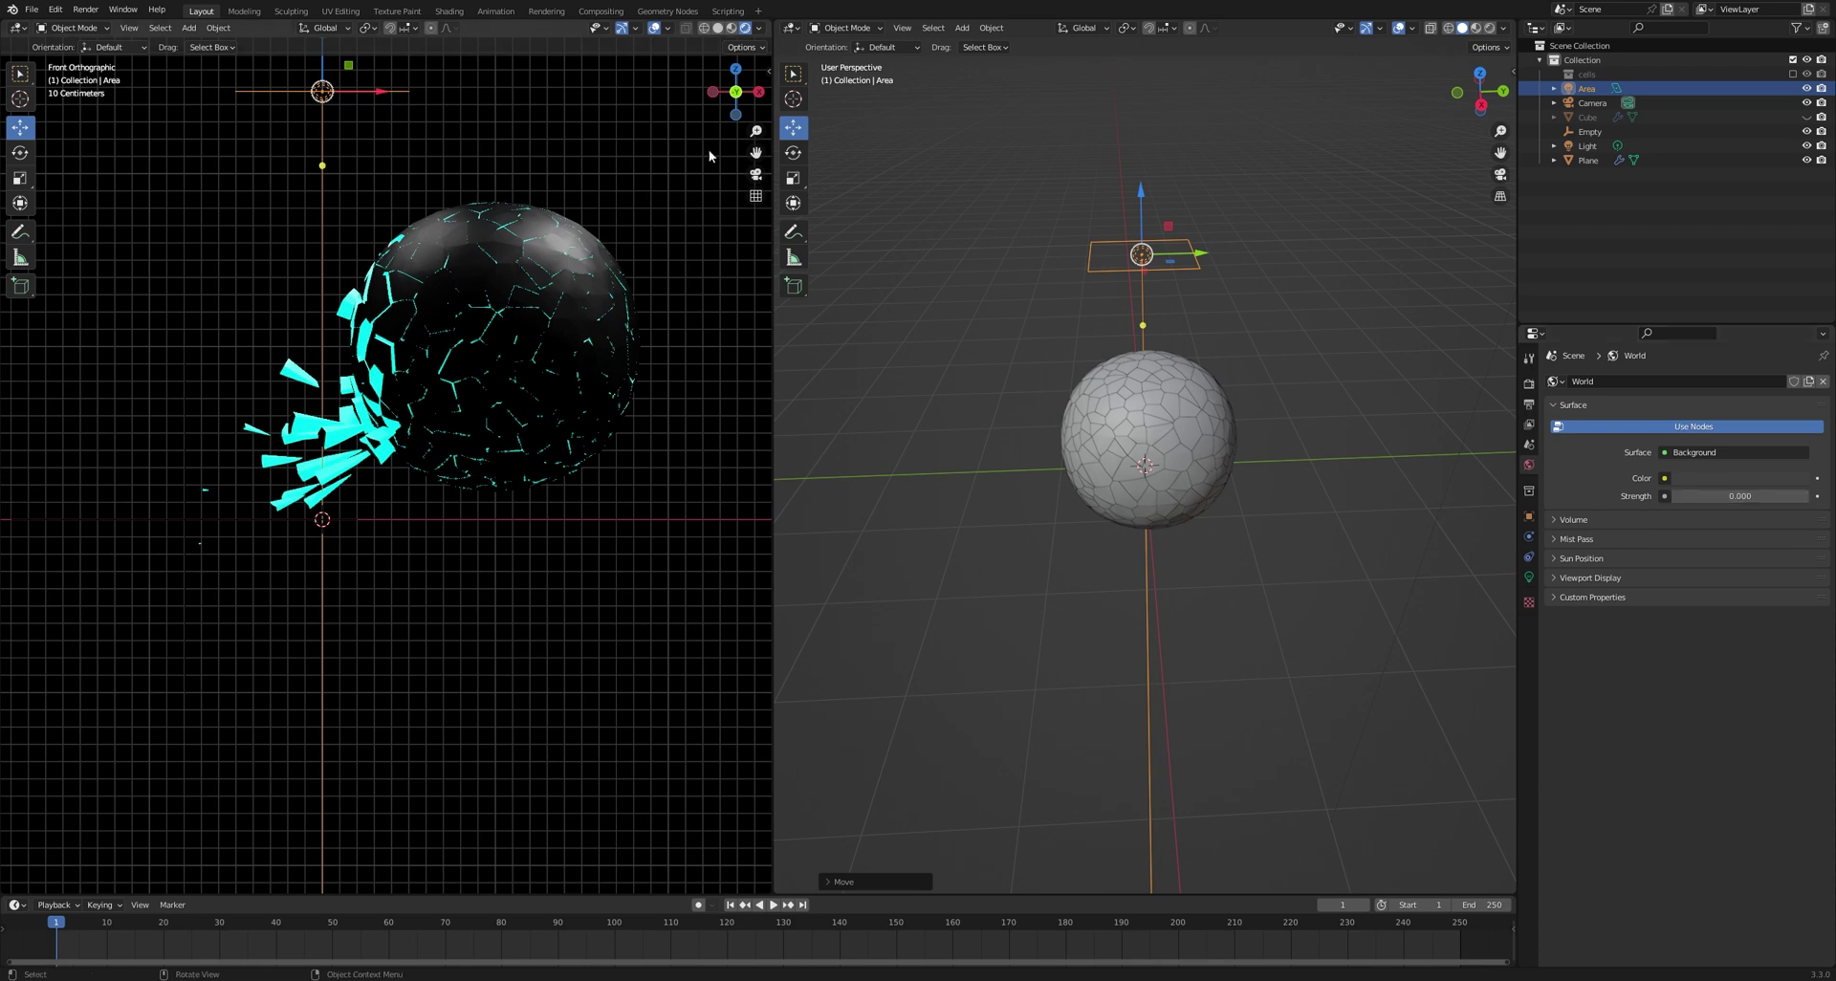
pyautogui.click(655, 29)
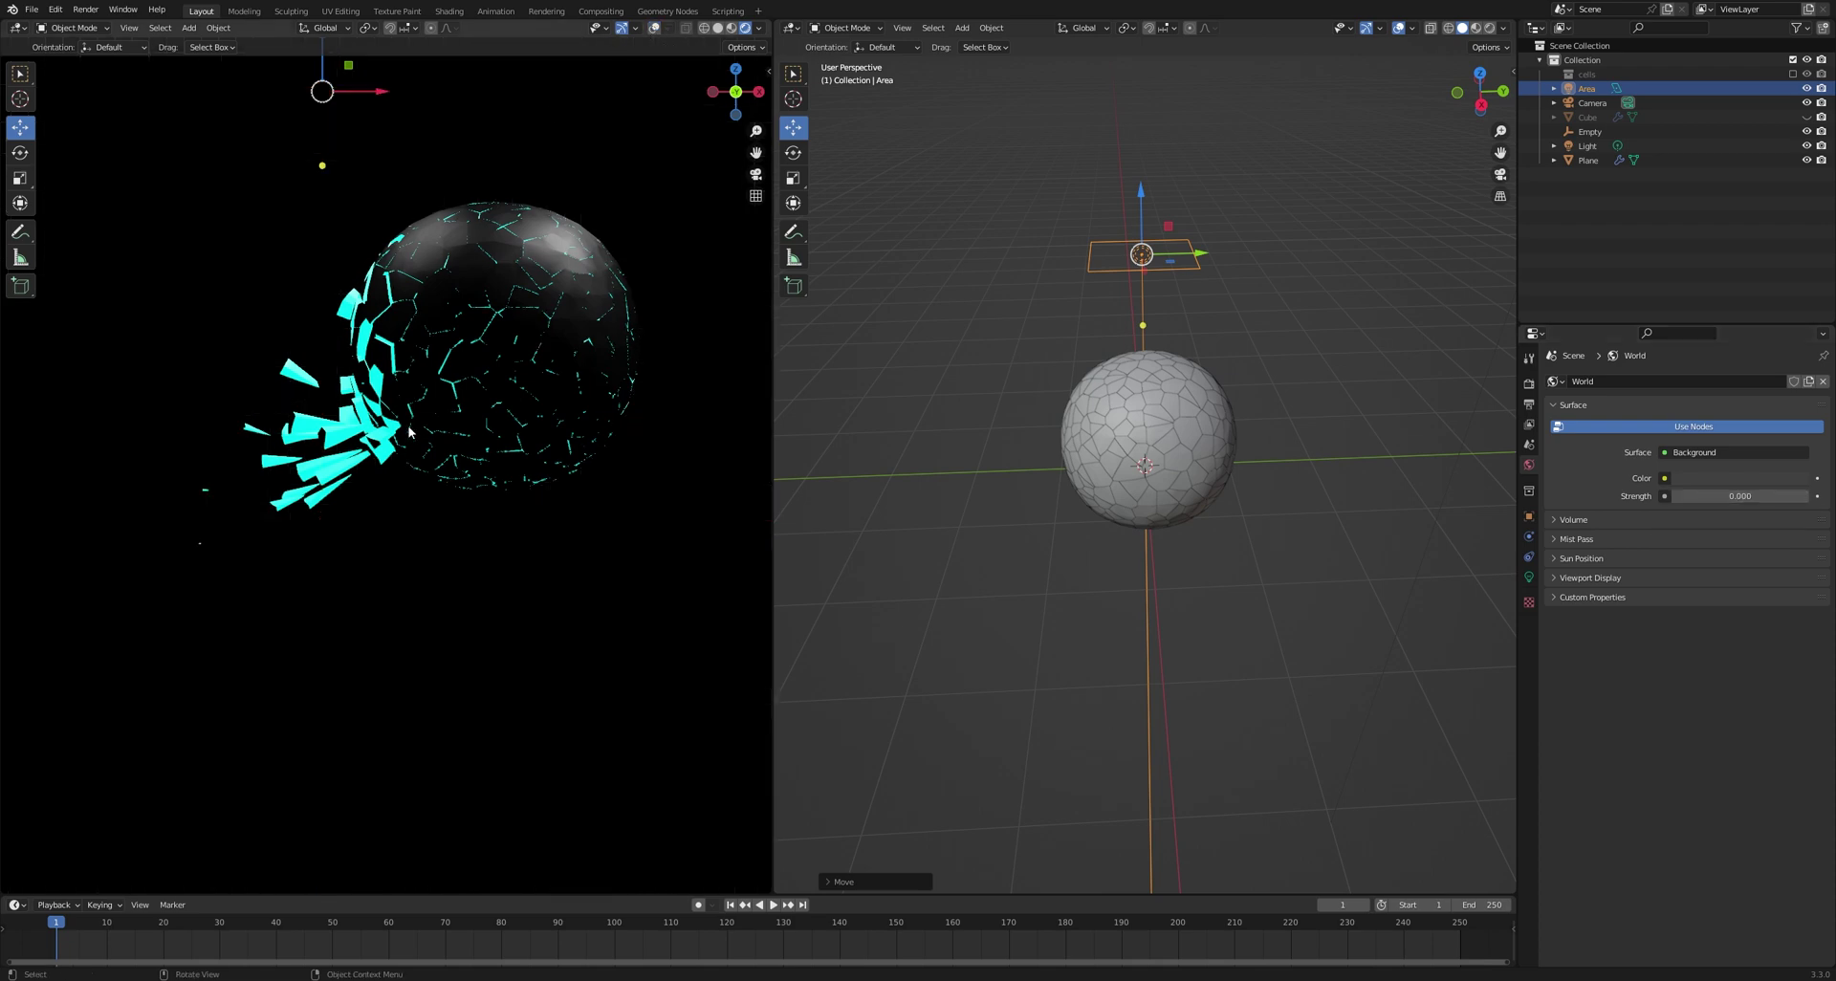
pyautogui.scroll(-1, 413, 433)
pyautogui.keyDown('shift'); pyautogui.moveTo(466, 408); pyautogui.dragTo(438, 450, button='middle'); pyautogui.keyUp('shift')
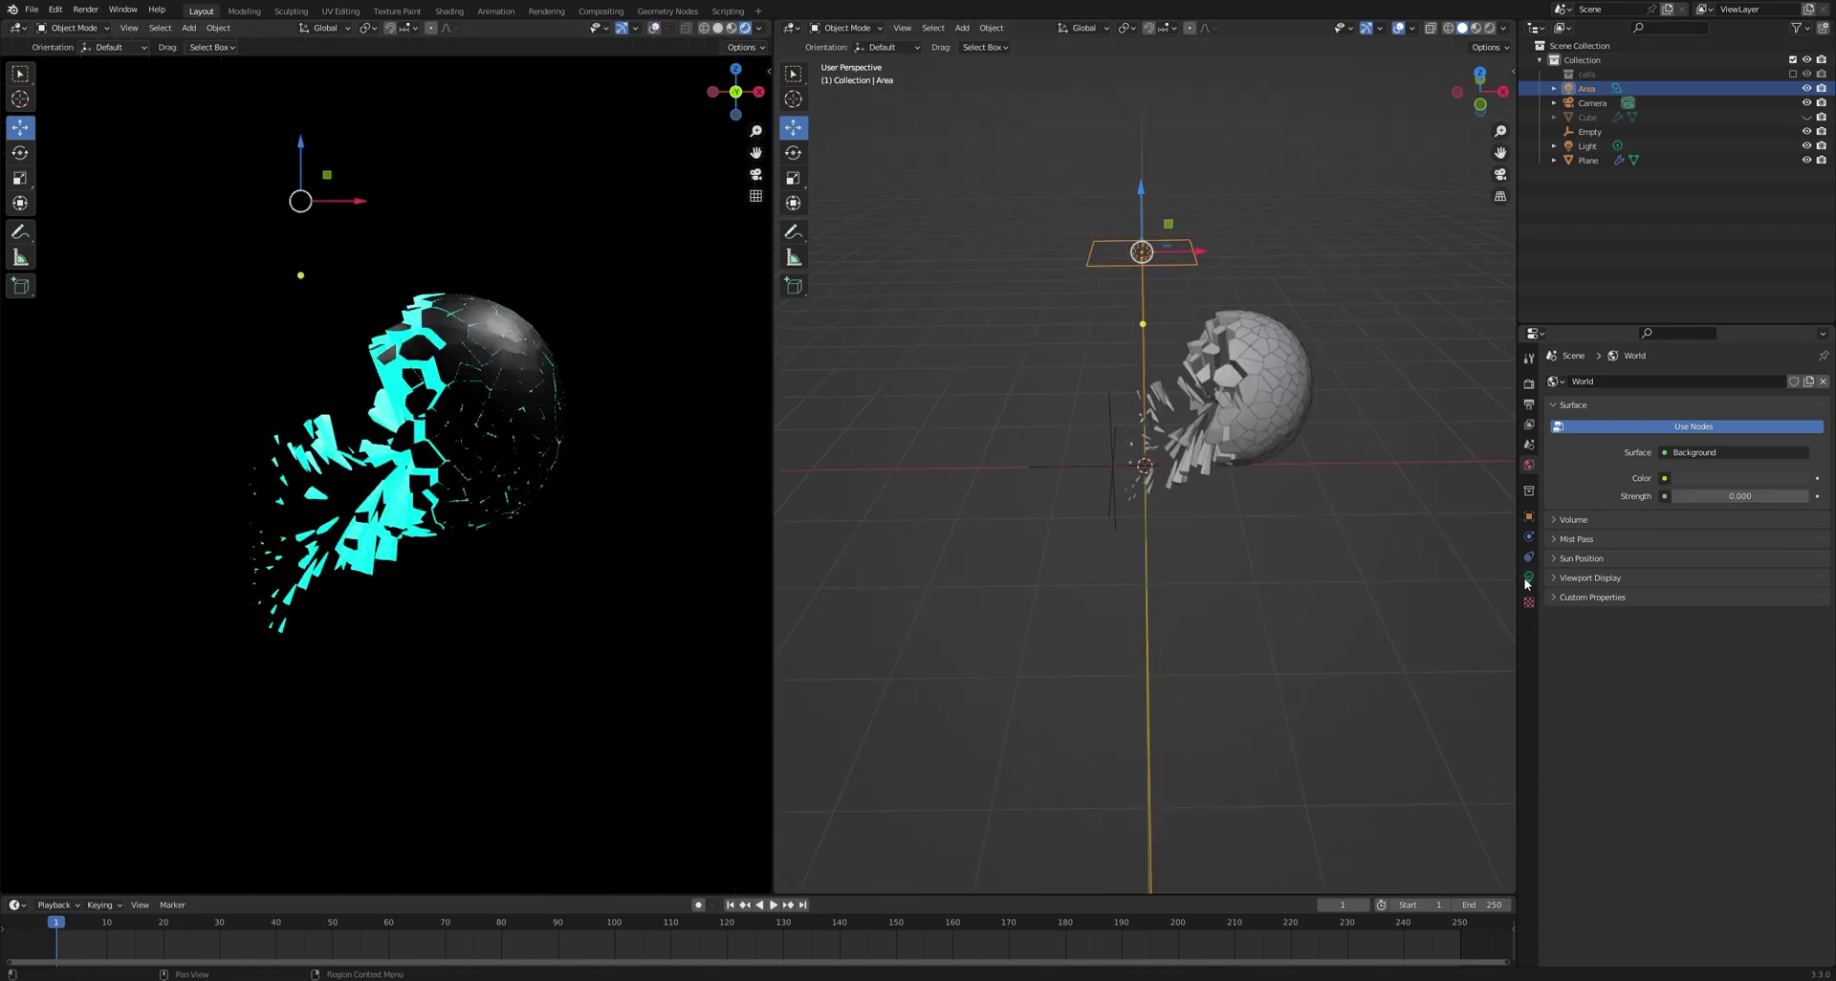
# Set the area light's power to 100 W
pyautogui.click(1528, 577)
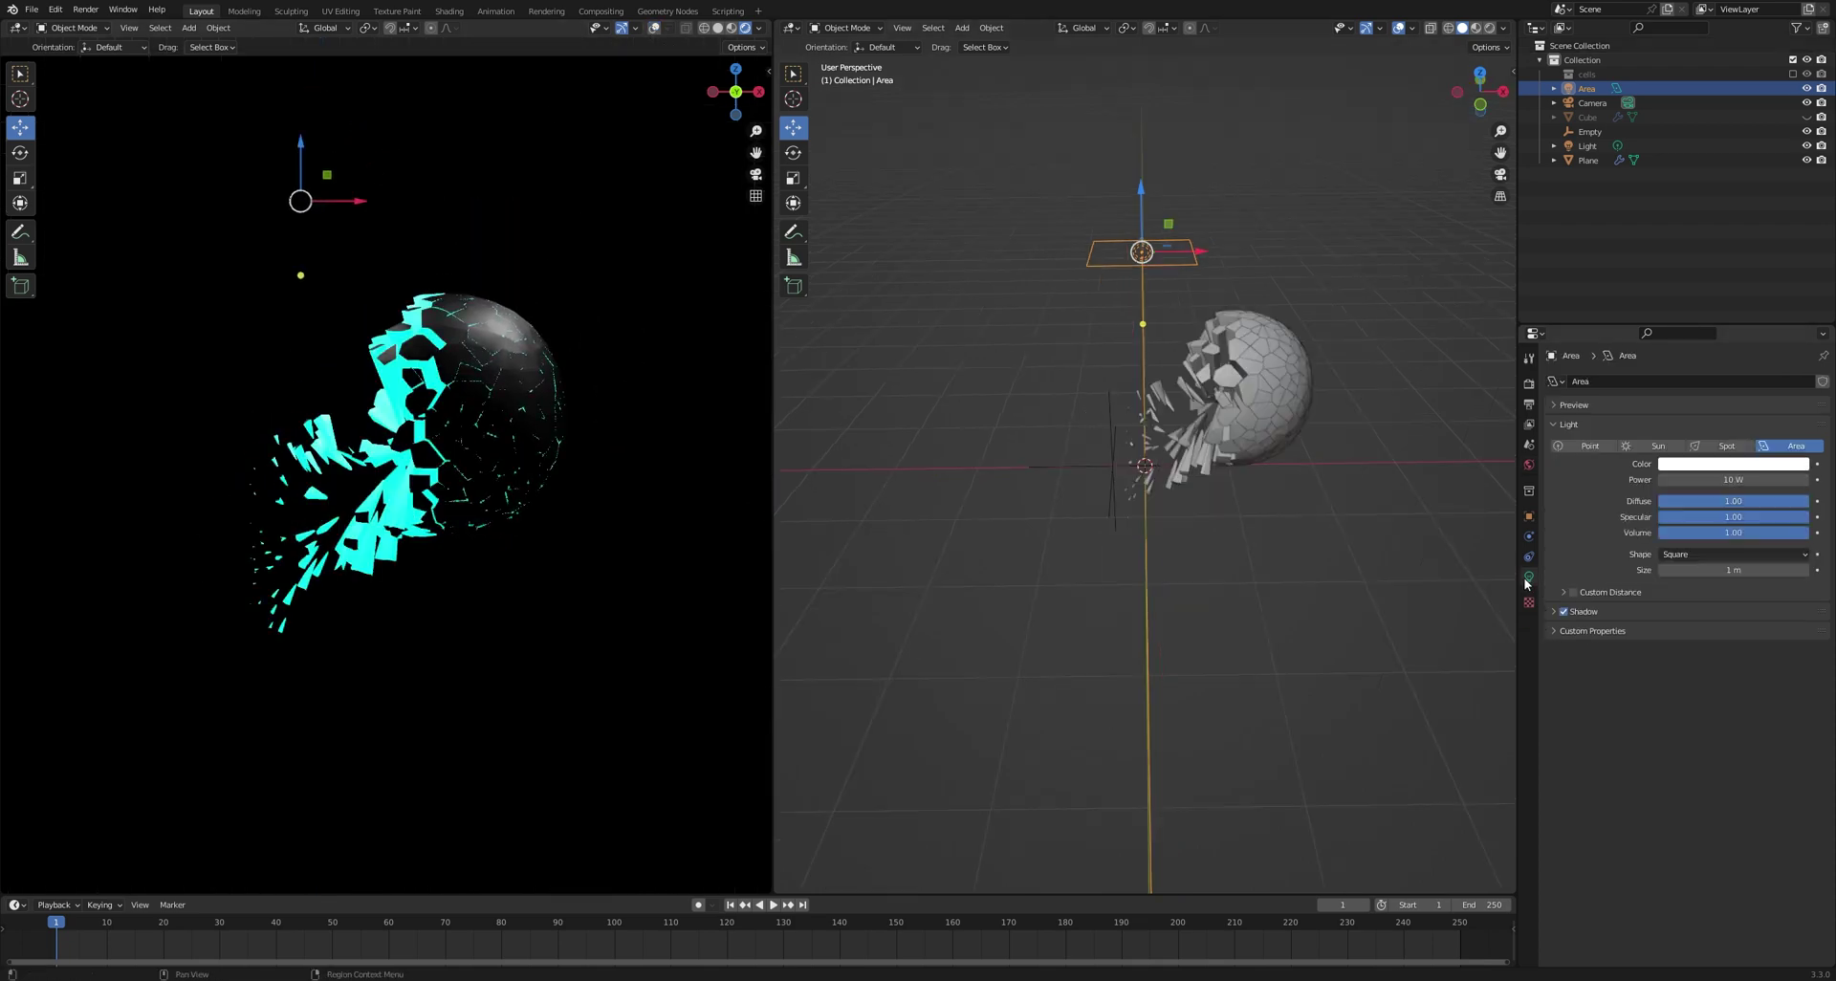
pyautogui.click(1751, 478)
pyautogui.write('100')
pyautogui.press('Return')
# Set the second Map Range to From Min 1.2, From Max 3.6, To Min 0.9 and To Max 2.9, testing by moving Plane along X
pyautogui.press('g')
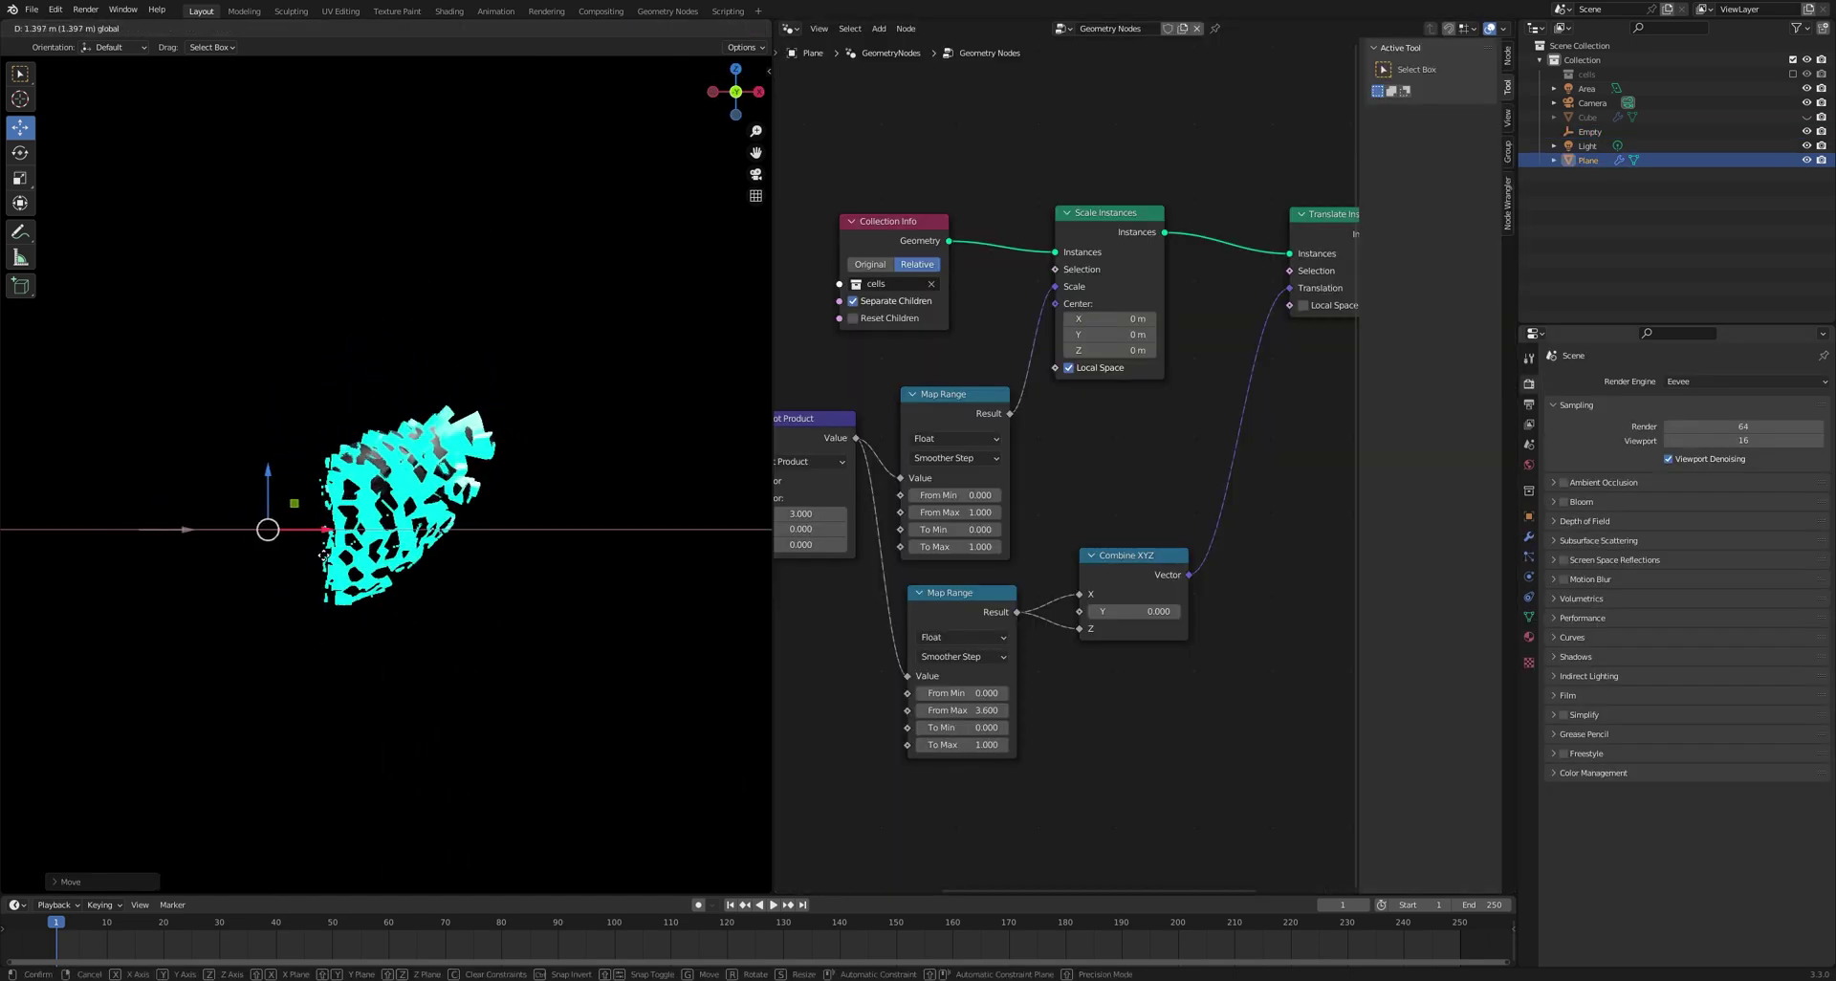
pyautogui.click(224, 491)
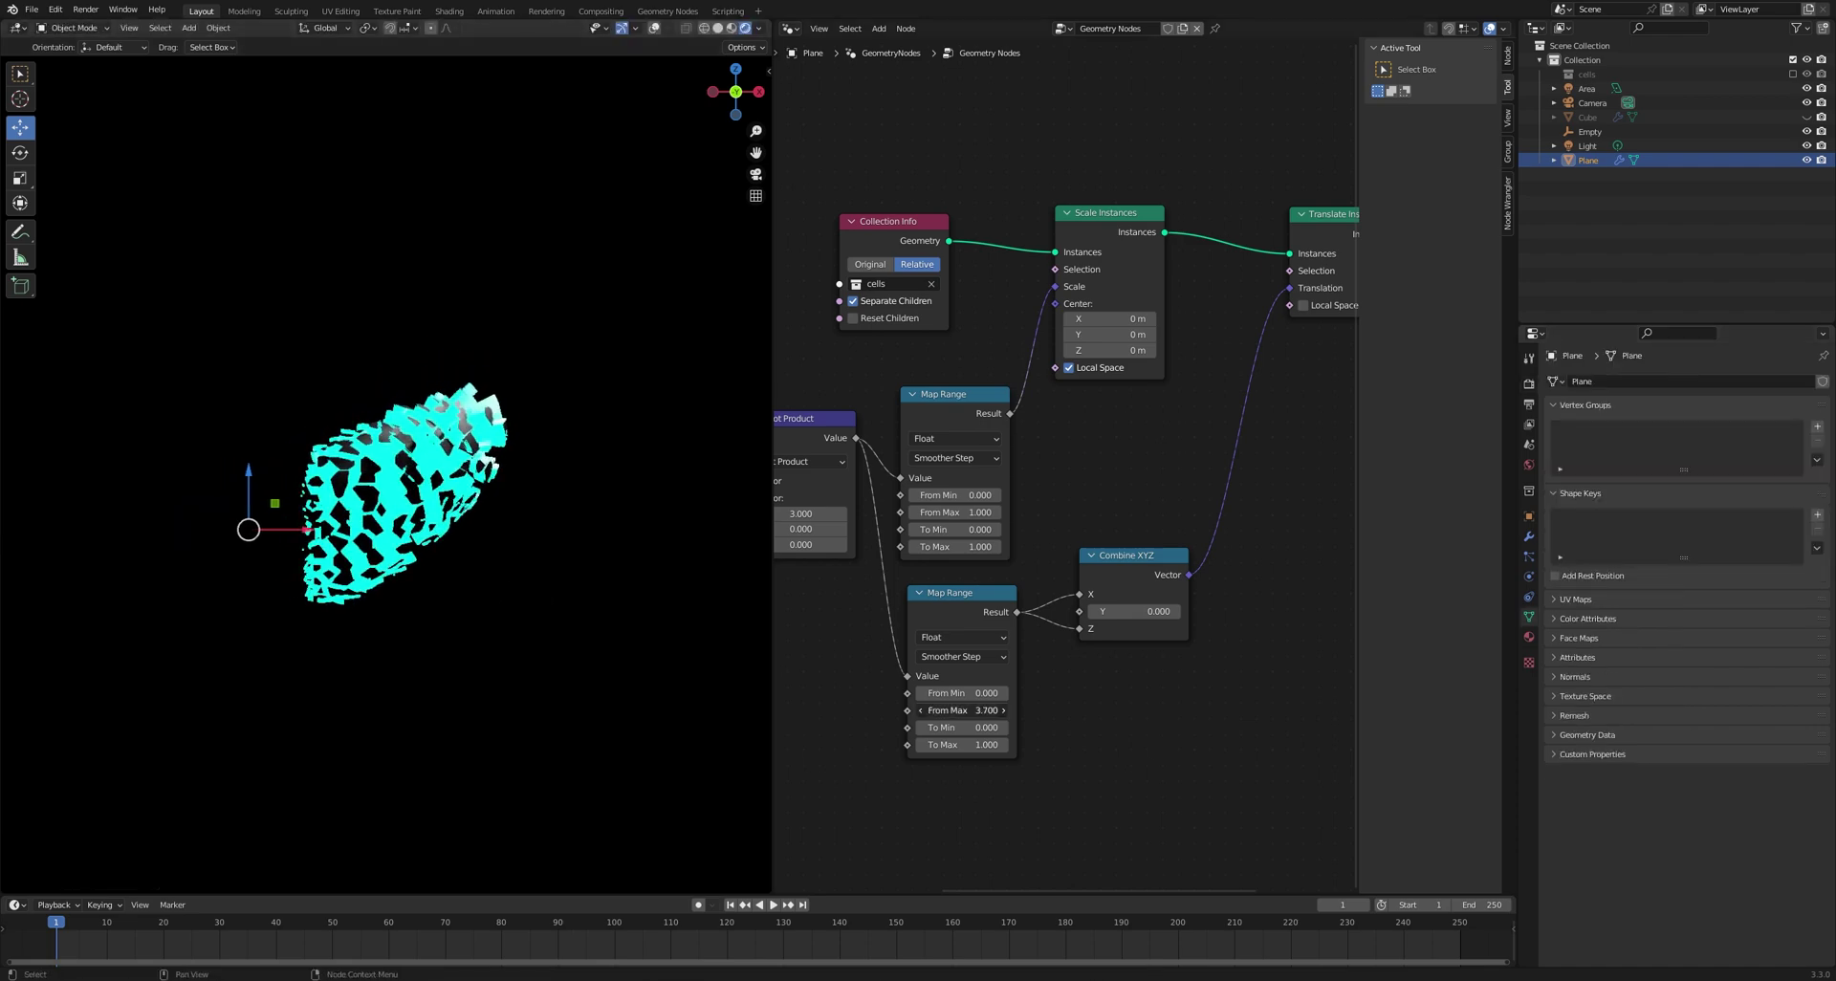
pyautogui.moveTo(961, 710); pyautogui.dragTo(956, 711)
pyautogui.moveTo(301, 541); pyautogui.dragTo(190, 546)
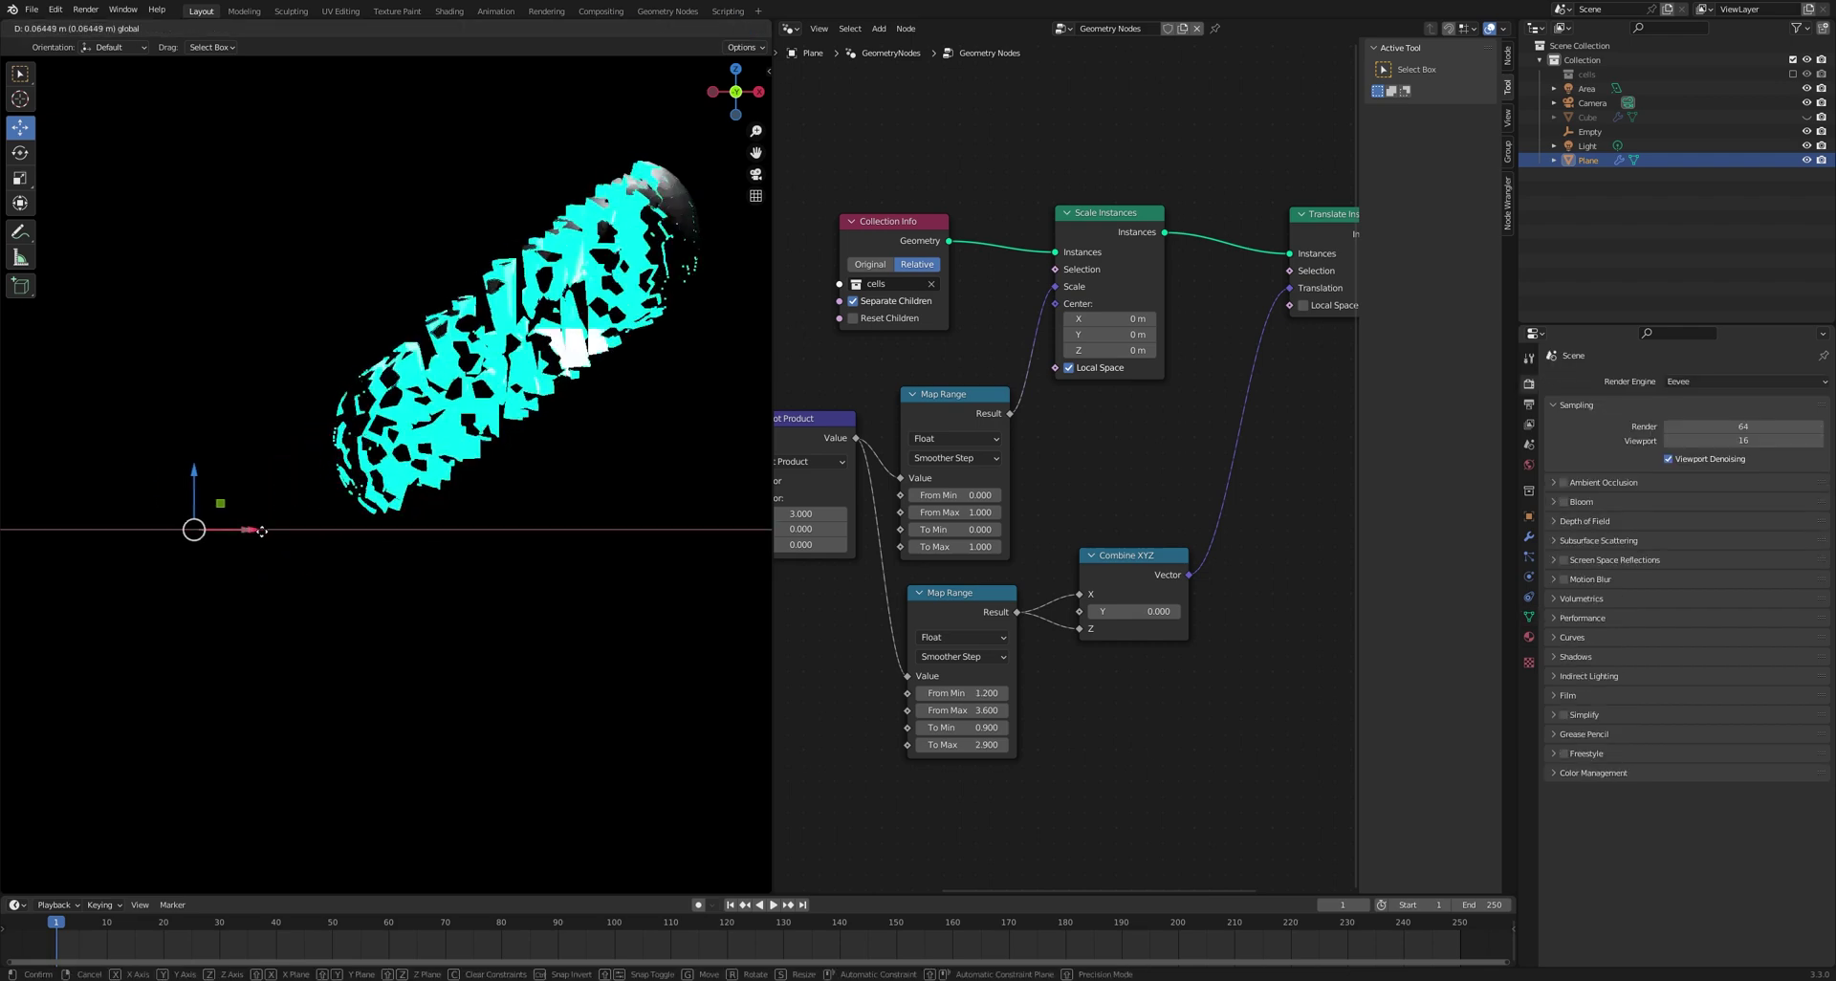
pyautogui.moveTo(248, 544); pyautogui.dragTo(330, 543)
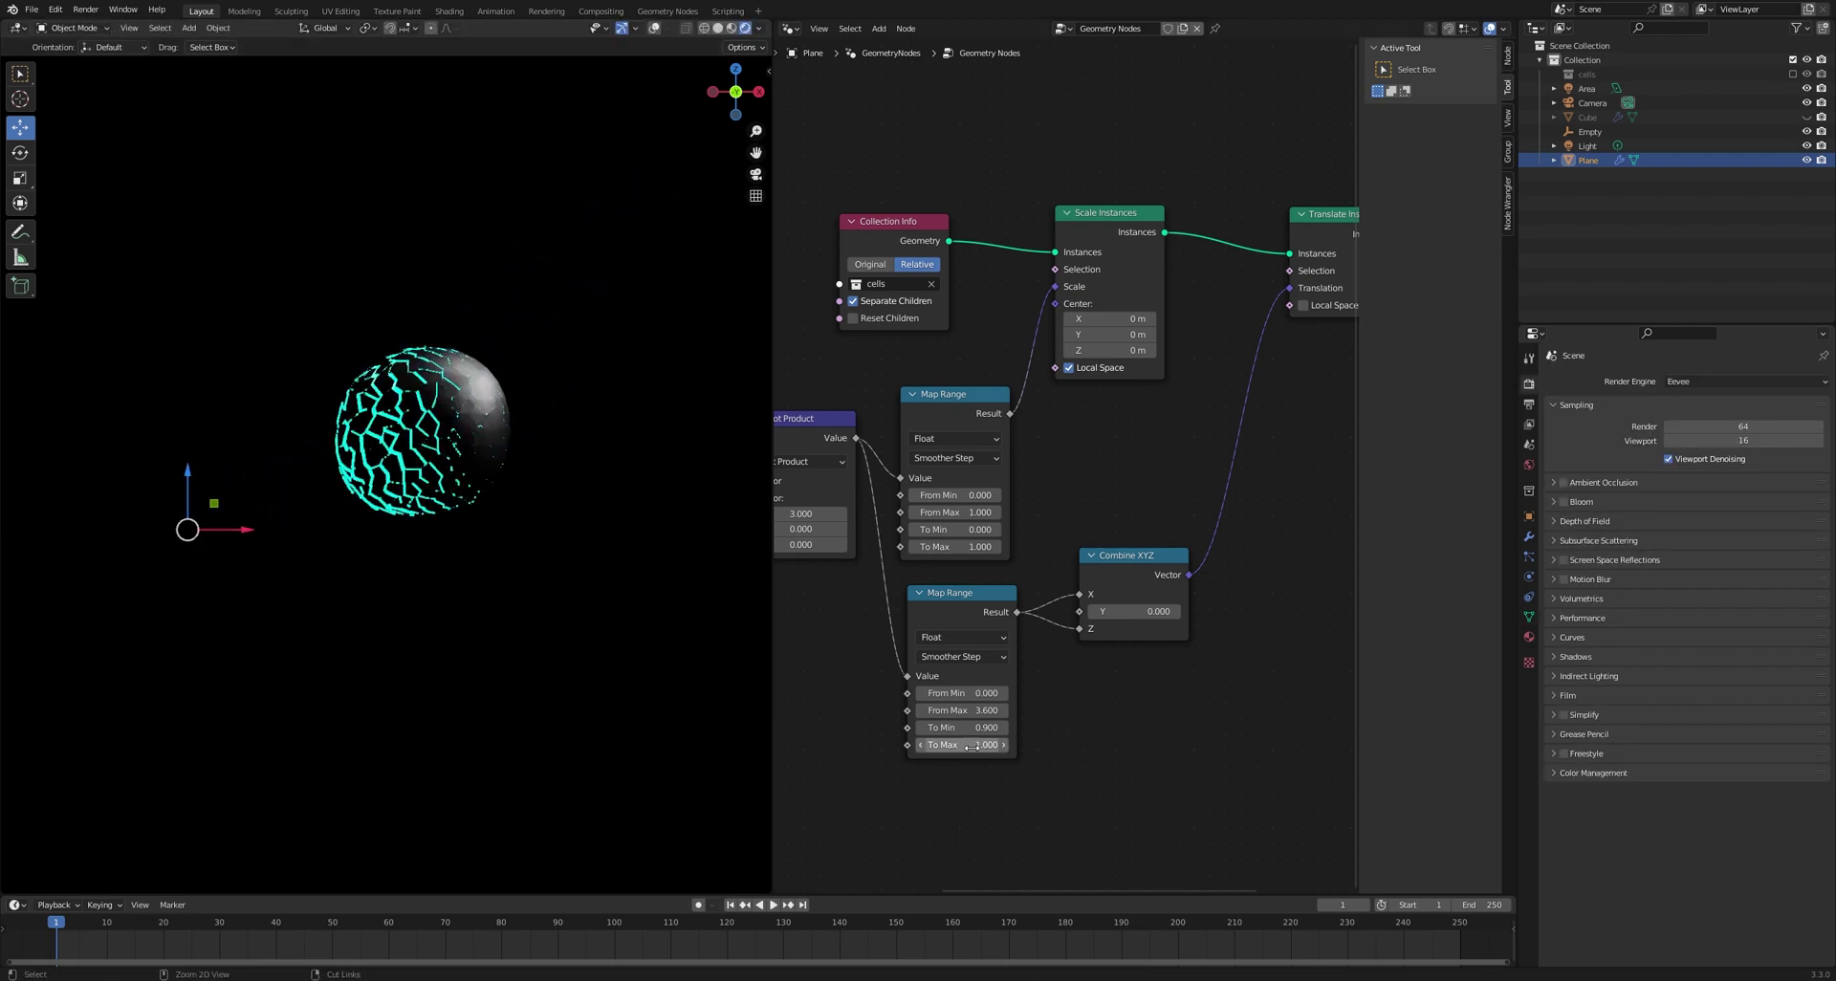
pyautogui.moveTo(966, 745); pyautogui.dragTo(968, 745)
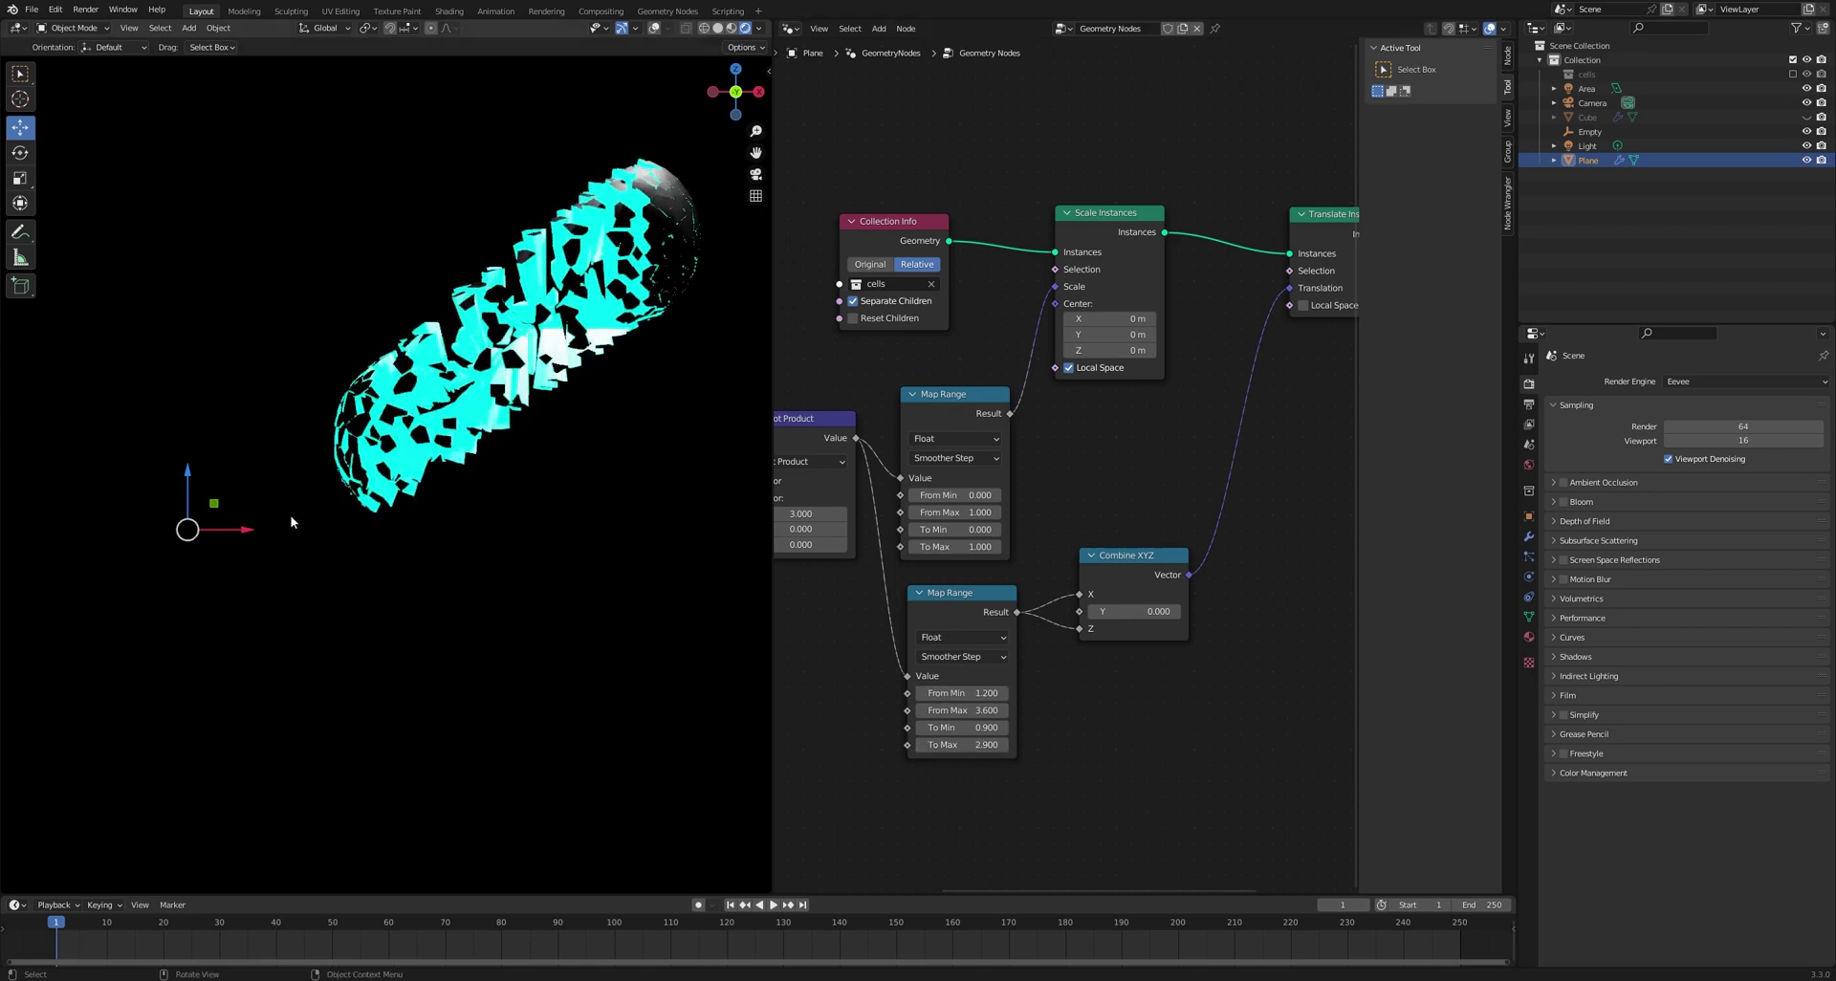
# Set the first Map Range's From Min to 3.8 and From Max to -5.7, and move Plane back and forth along X
pyautogui.moveTo(246, 530); pyautogui.dragTo(158, 497)
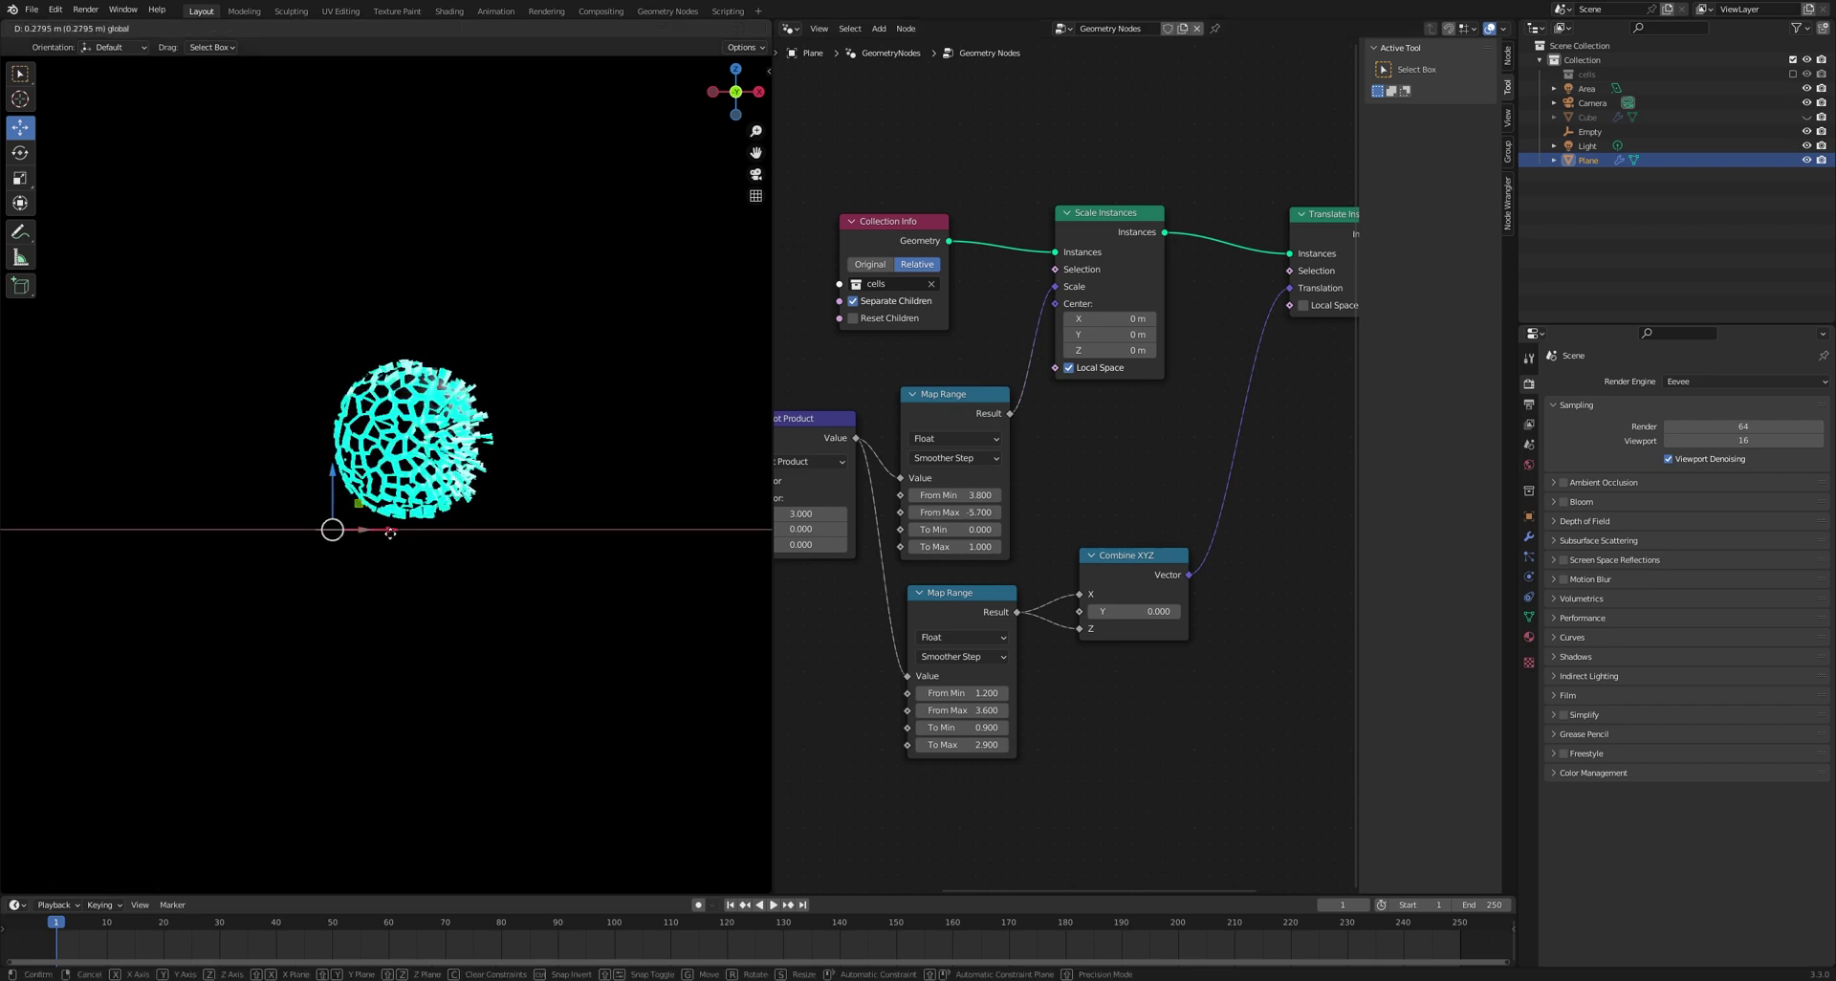
pyautogui.moveTo(396, 538); pyautogui.dragTo(469, 539)
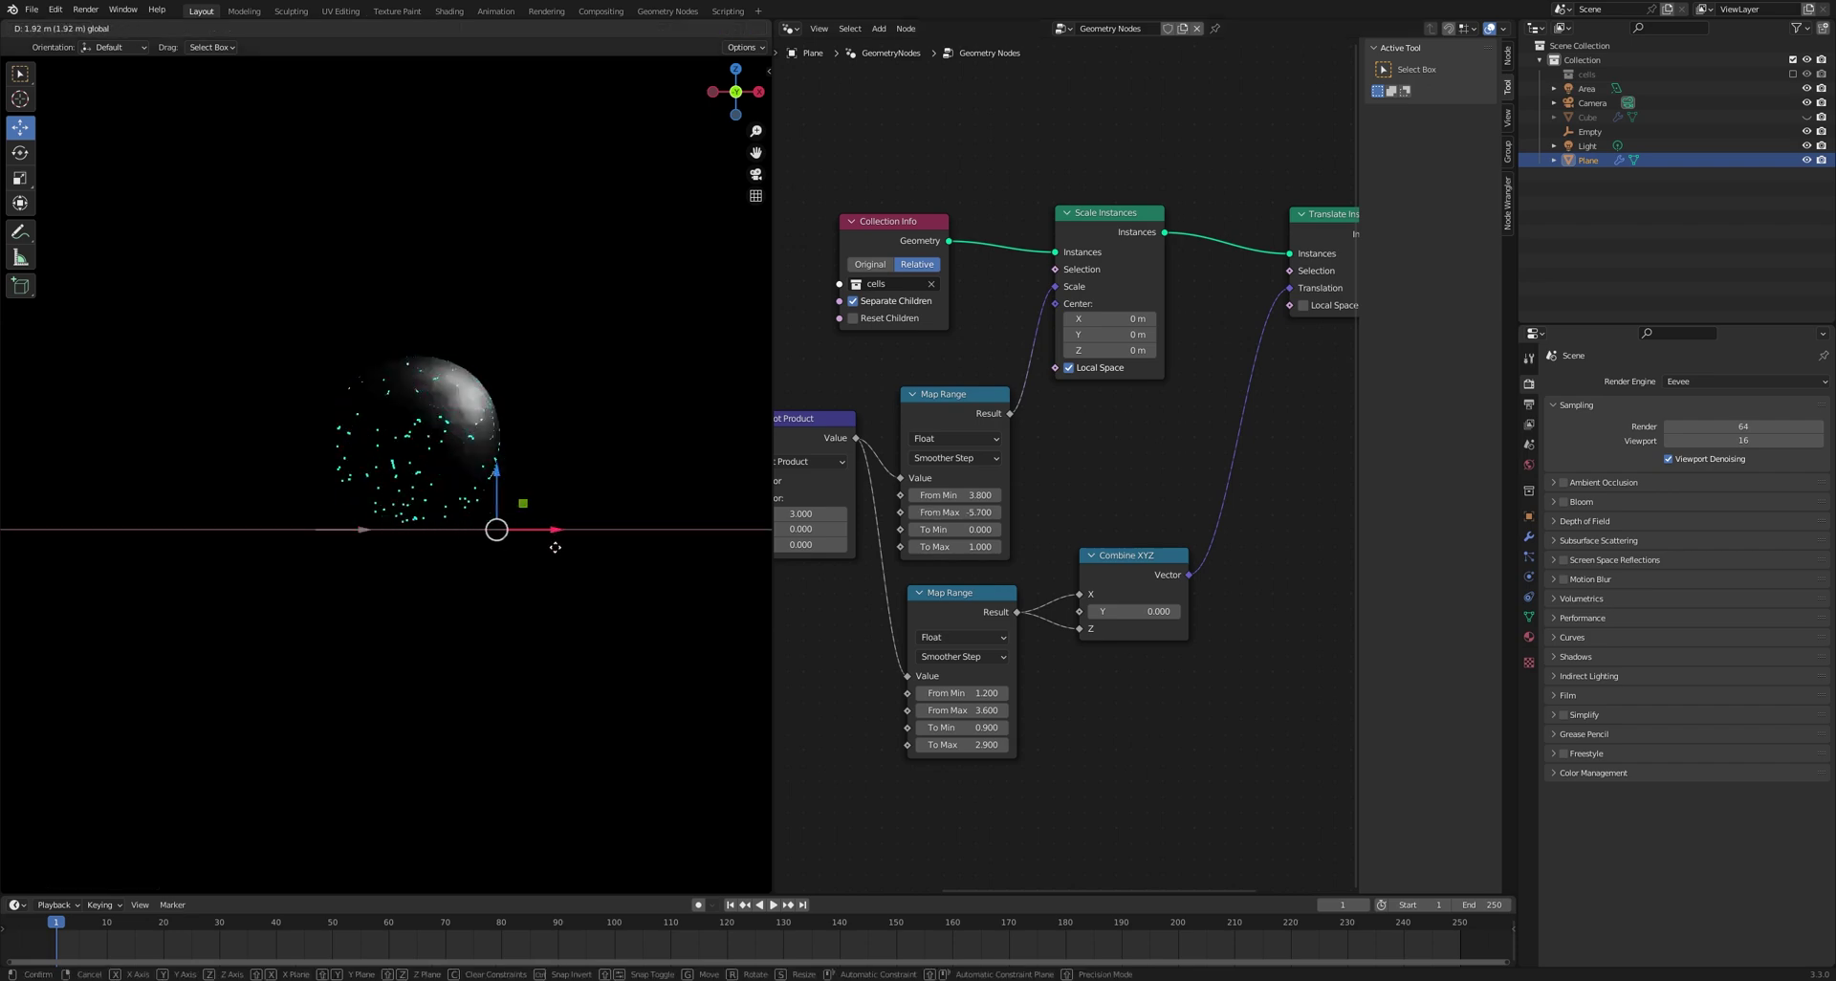
pyautogui.moveTo(577, 549); pyautogui.dragTo(170, 560)
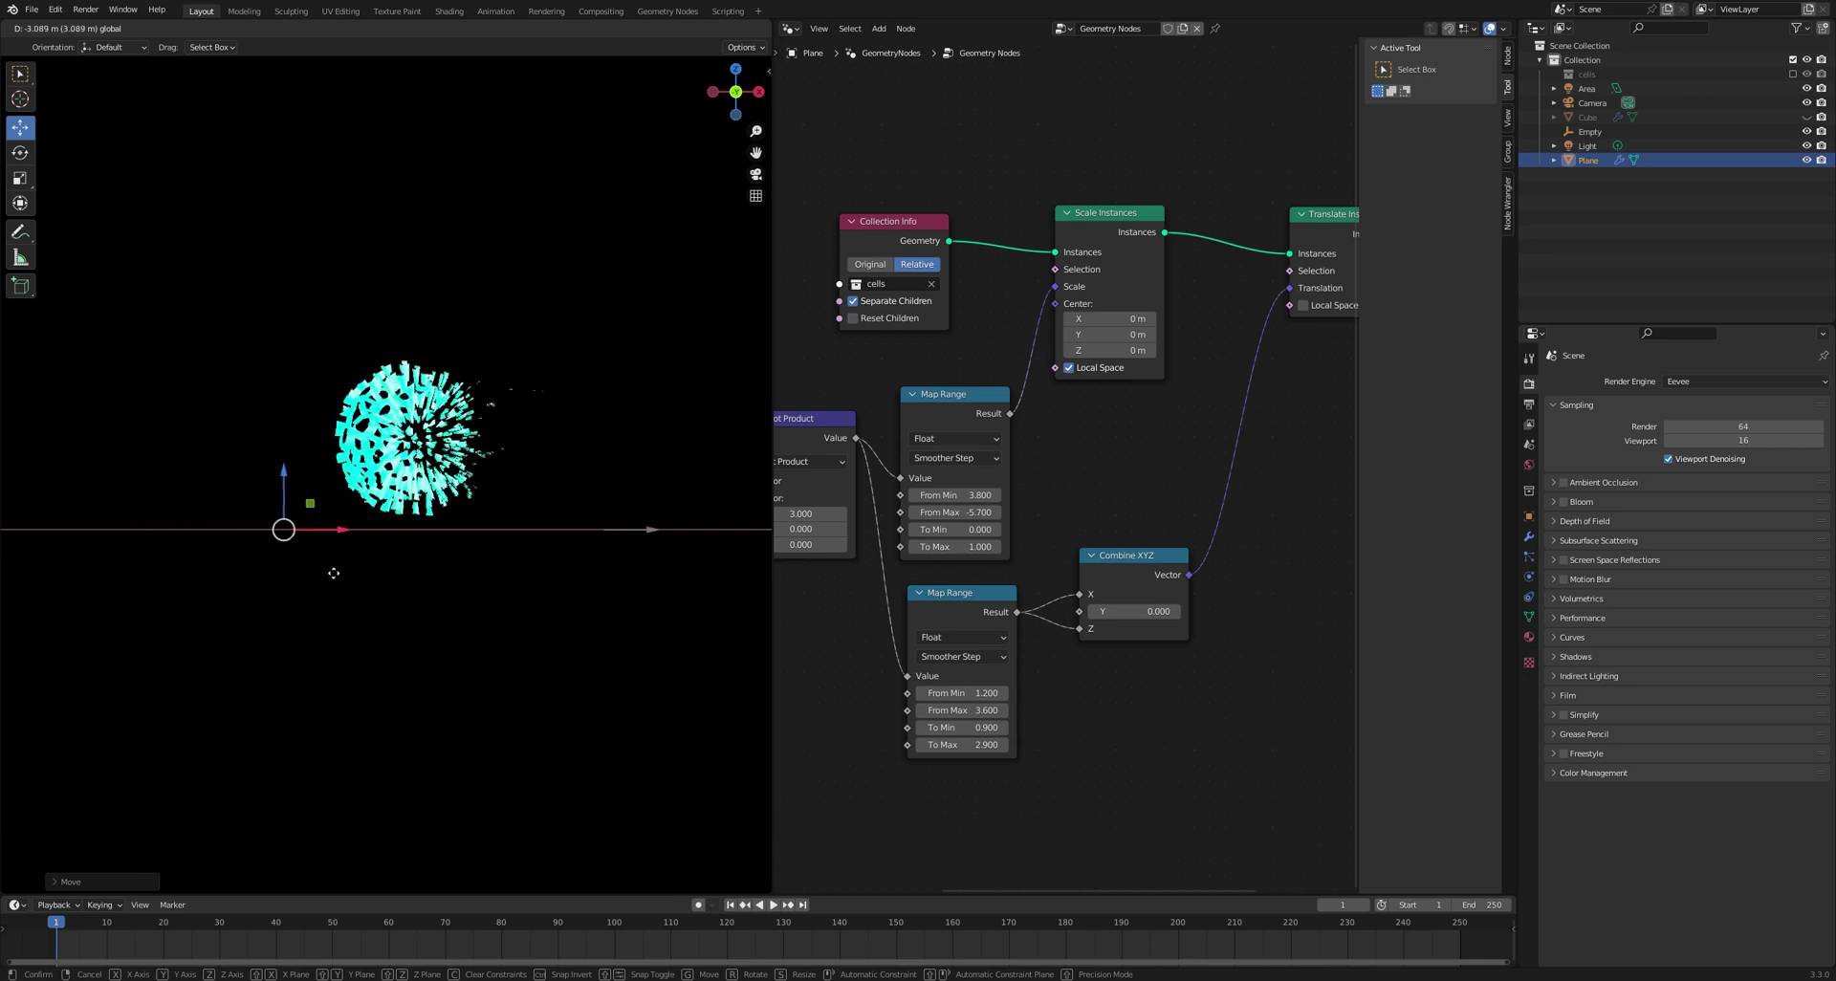